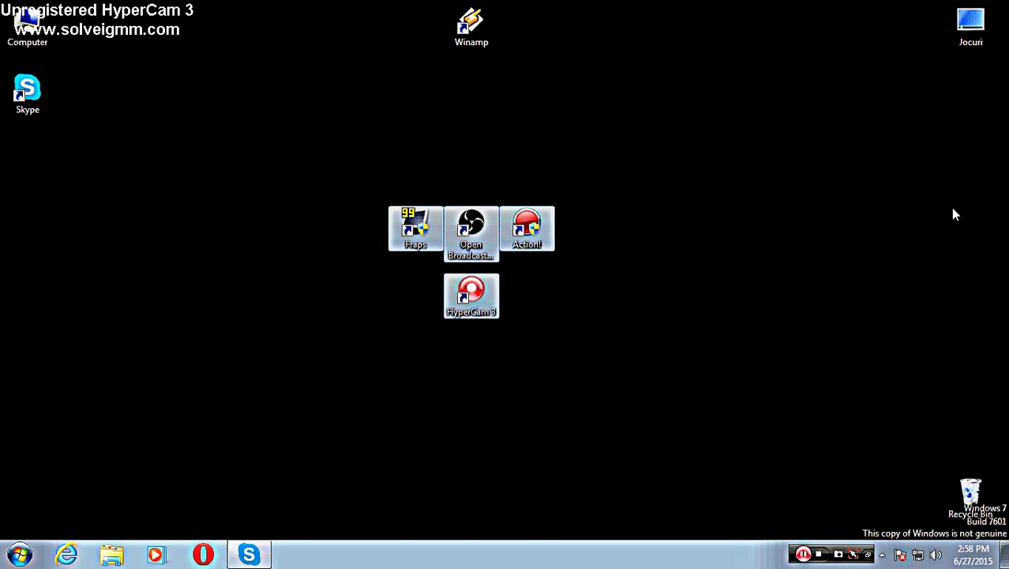
{"action": "left_click_drag", "start_coordinate": [886, 136], "coordinate": [299, 347]}
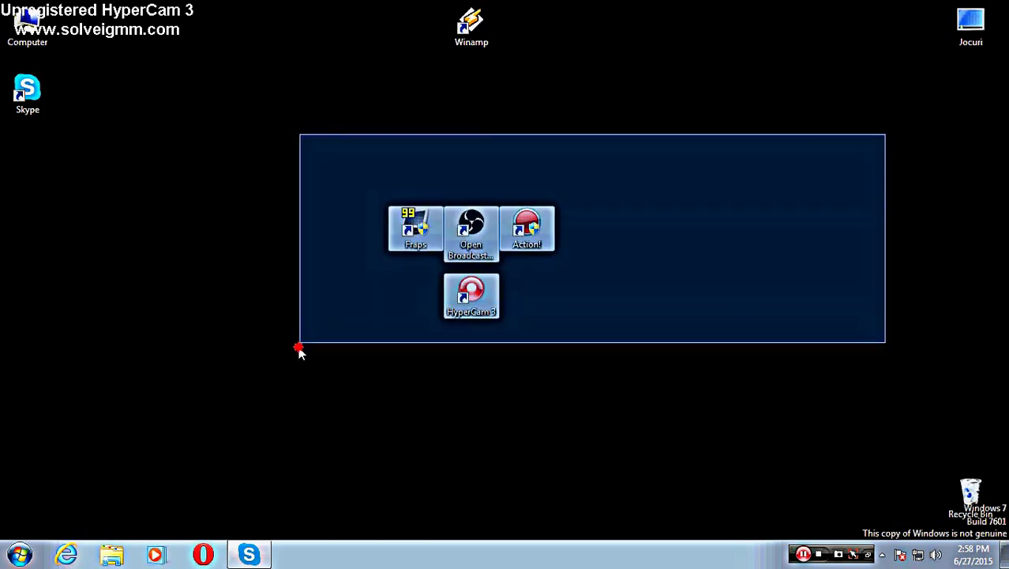
{"action": "left_click_drag", "start_coordinate": [943, 95], "coordinate": [216, 462]}
{"action": "mouse_move", "coordinate": [744, 138]}
{"action": "left_mouse_down"}
{"action": "mouse_move", "coordinate": [677, 186]}
{"action": "mouse_move", "coordinate": [153, 469]}
{"action": "mouse_move", "coordinate": [270, 461]}
{"action": "mouse_move", "coordinate": [248, 460]}
{"action": "left_mouse_up"}
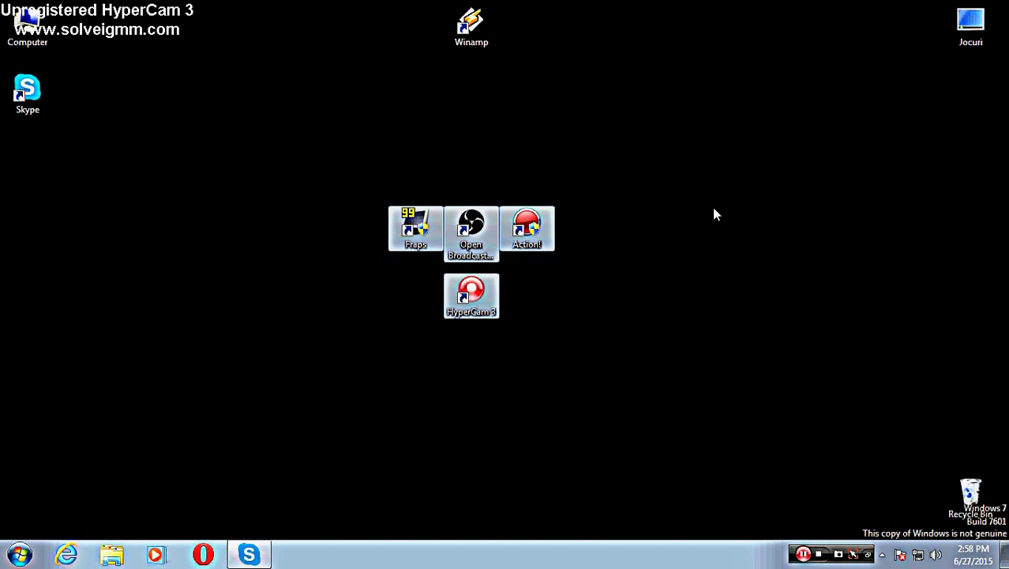
{"action": "left_click_drag", "start_coordinate": [780, 158], "coordinate": [286, 396]}
{"action": "left_click_drag", "start_coordinate": [753, 71], "coordinate": [193, 438]}
{"action": "left_click", "coordinate": [314, 153]}
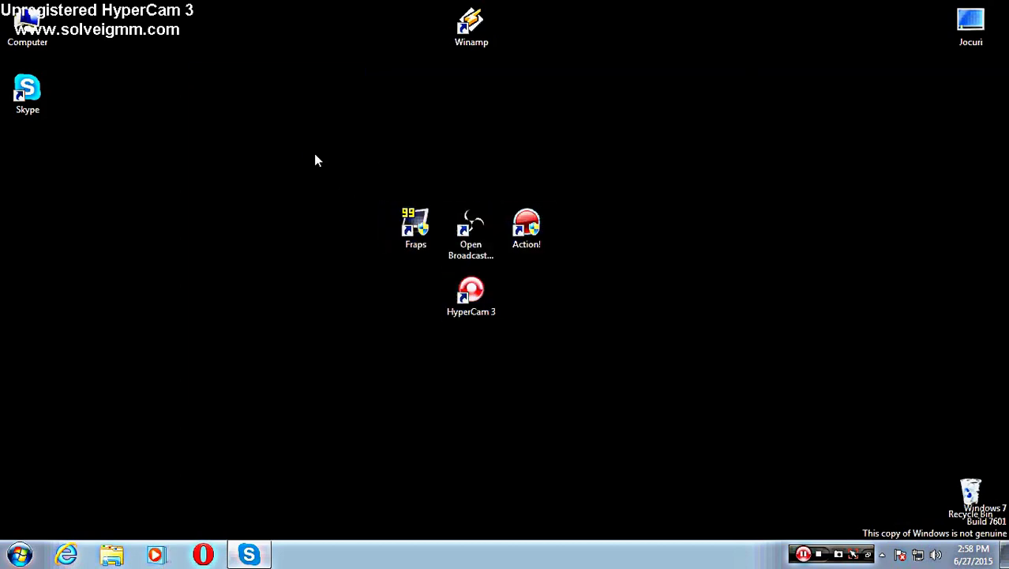
{"action": "right_click", "coordinate": [313, 154]}
{"action": "left_click", "coordinate": [343, 200]}
{"action": "right_click", "coordinate": [109, 143]}
{"action": "left_click", "coordinate": [124, 193]}
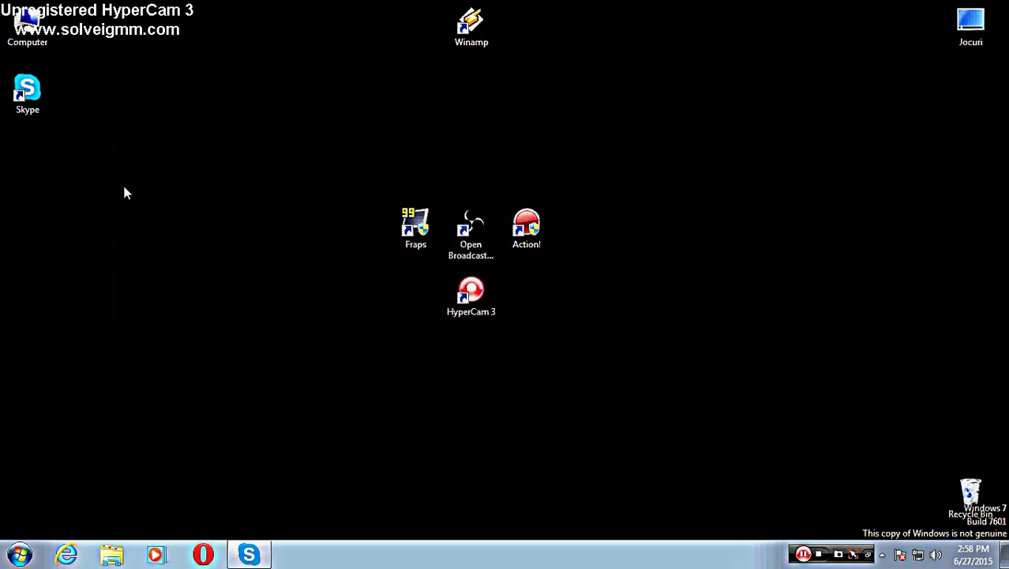
{"action": "right_click", "coordinate": [780, 142]}
{"action": "left_click", "coordinate": [815, 183]}
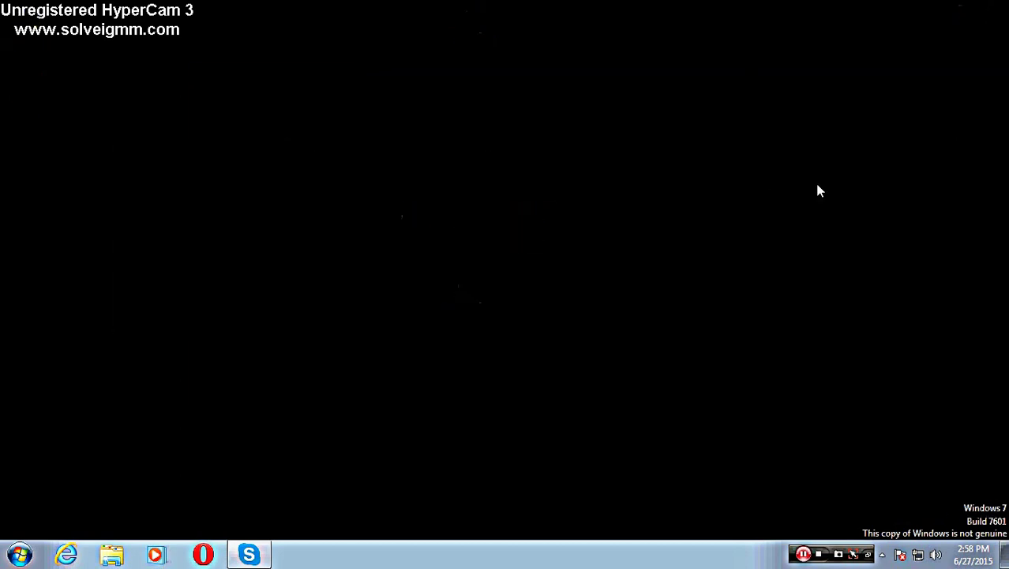
{"action": "right_click", "coordinate": [661, 161]}
{"action": "left_click", "coordinate": [696, 200]}
{"action": "right_click", "coordinate": [677, 181]}
{"action": "left_click", "coordinate": [687, 221]}
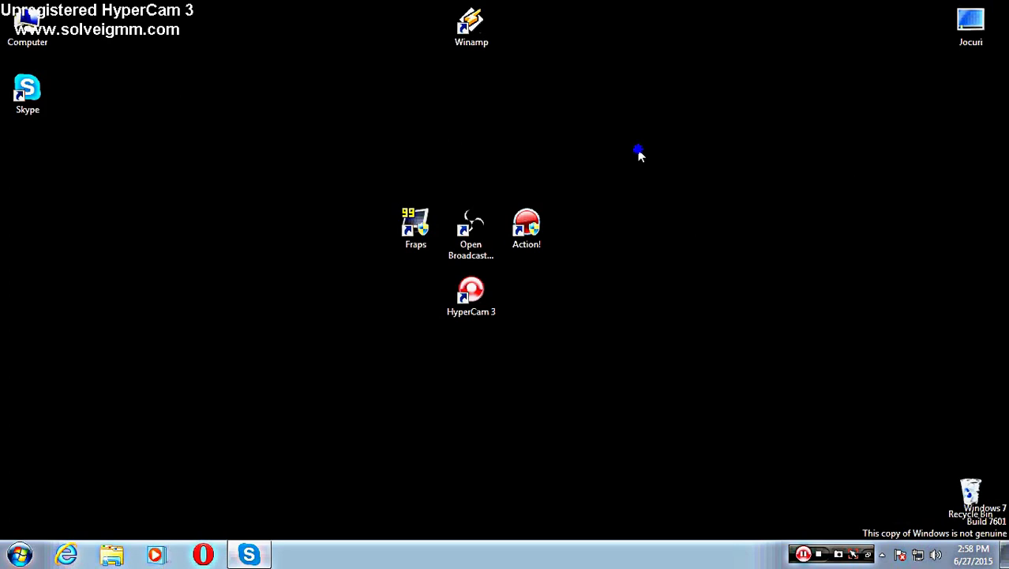
{"action": "right_click", "coordinate": [638, 150]}
{"action": "left_click", "coordinate": [658, 189]}
{"action": "right_click", "coordinate": [585, 141]}
{"action": "left_click", "coordinate": [683, 184]}
{"action": "right_click", "coordinate": [659, 109]}
{"action": "left_click", "coordinate": [686, 152]}
Step: Empty the Recycle Bin, permanently deleting the AVI video clip in it, and refresh the desktop
{"action": "right_click", "coordinate": [971, 486]}
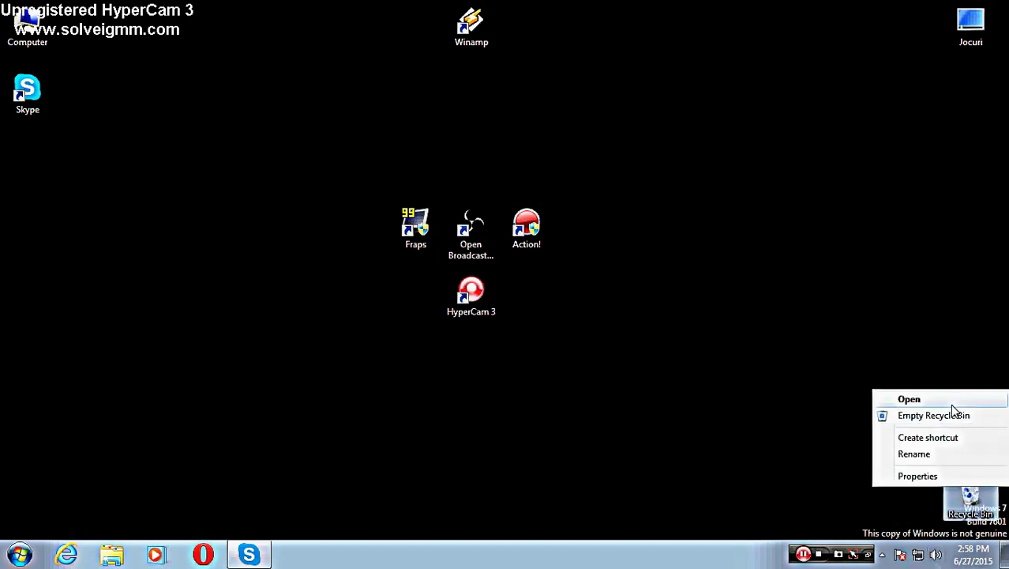
{"action": "left_click", "coordinate": [926, 414]}
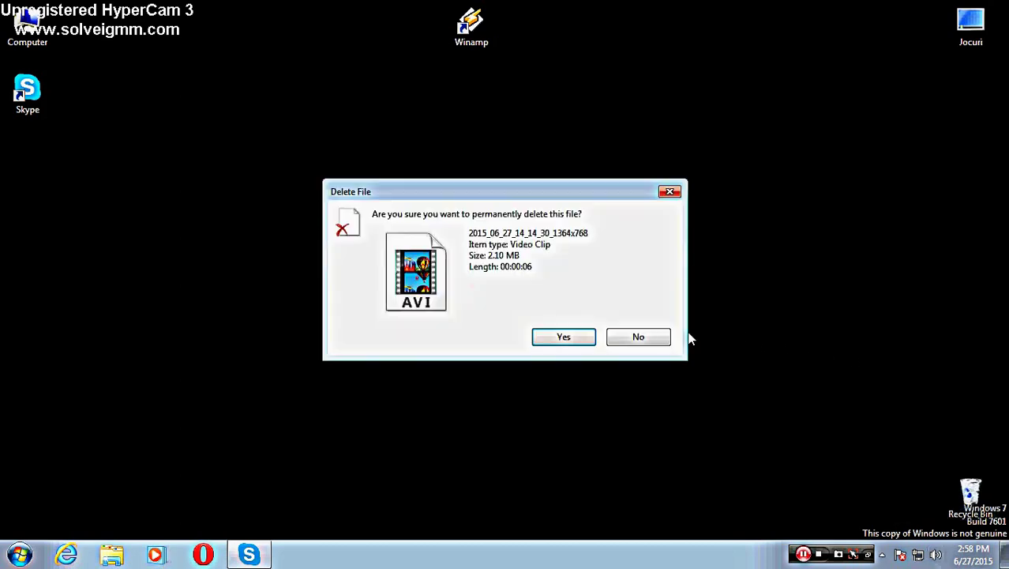
{"action": "left_click", "coordinate": [555, 345]}
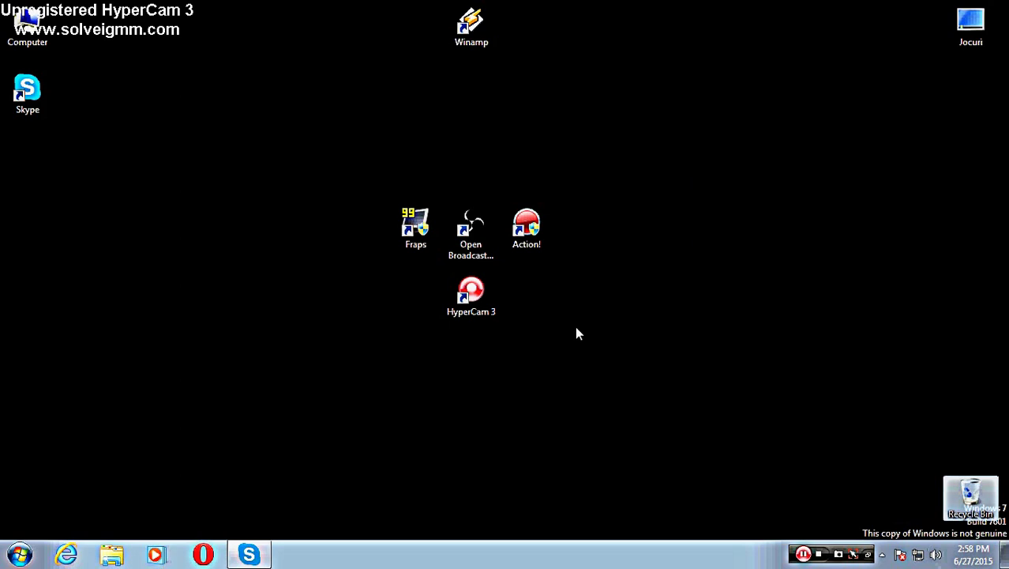
{"action": "right_click", "coordinate": [684, 141]}
{"action": "left_click", "coordinate": [698, 179]}
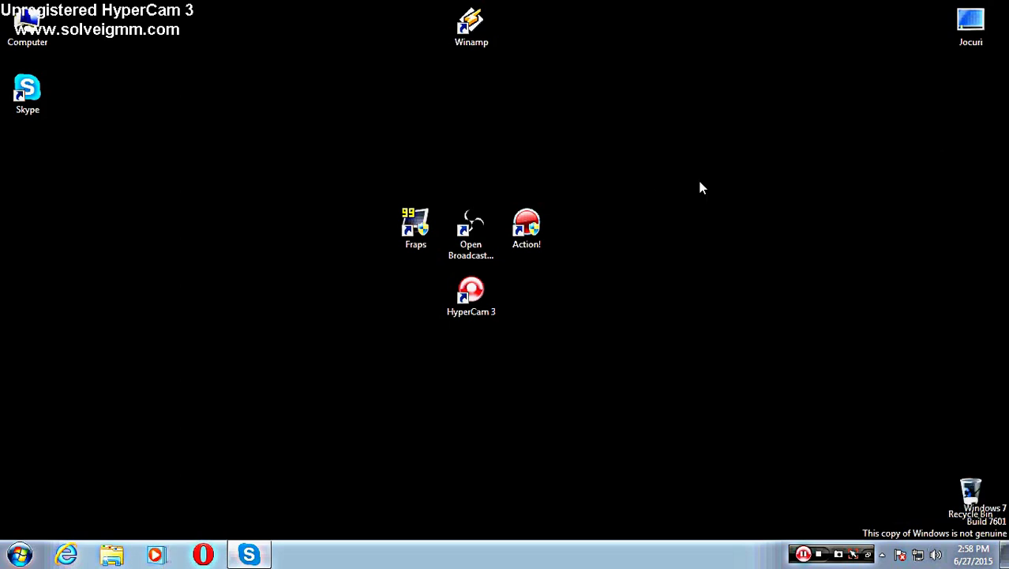
Step: Open the Jocuri folder from the desktop and go to the Downloads folder
{"action": "double_click", "coordinate": [954, 26]}
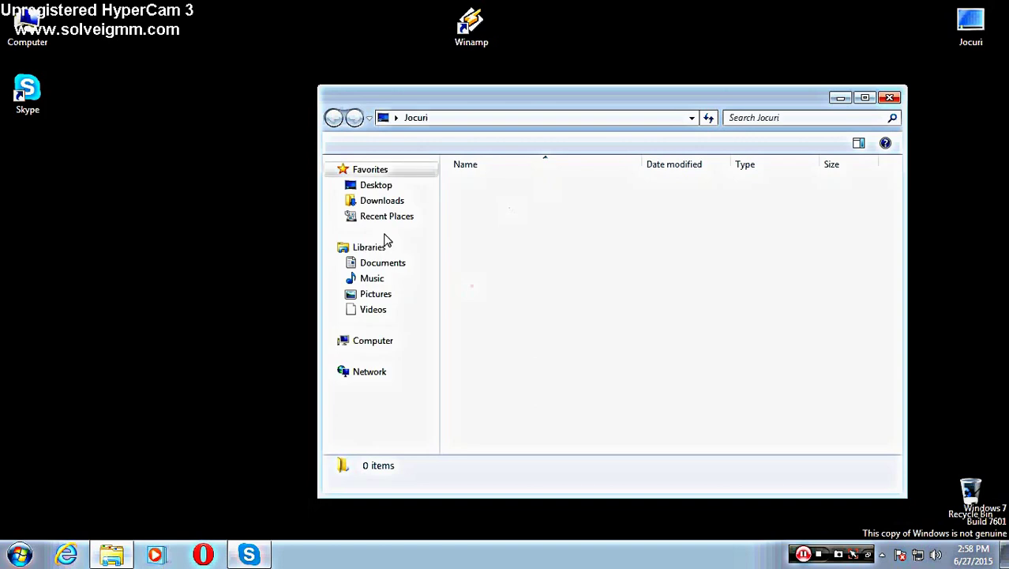
{"action": "left_click", "coordinate": [377, 200]}
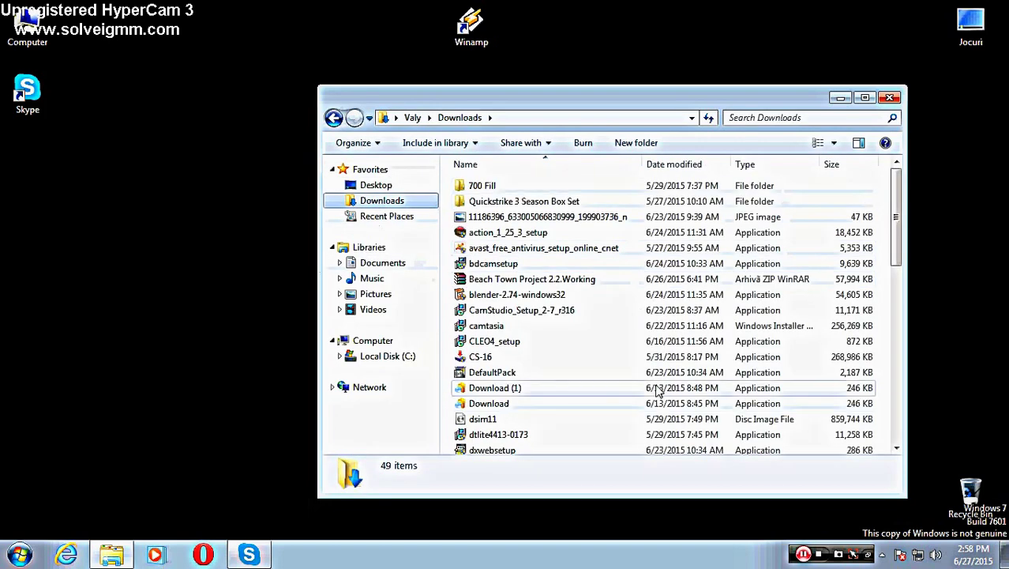
{"action": "left_click", "coordinate": [664, 372]}
{"action": "scroll", "coordinate": [563, 281], "scroll_direction": "down", "scroll_amount": 4}
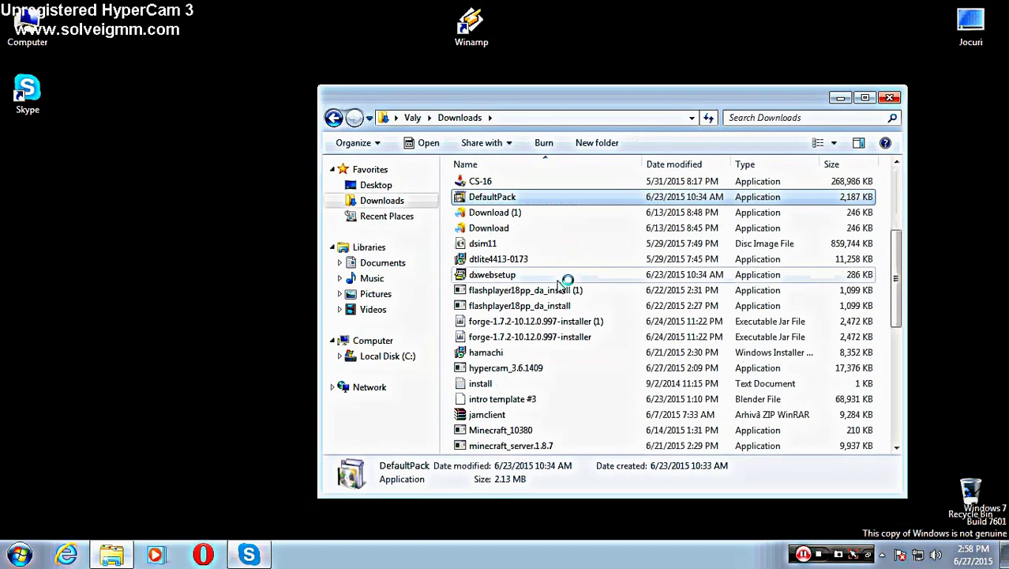
{"action": "scroll", "coordinate": [580, 415], "scroll_direction": "down", "scroll_amount": 4}
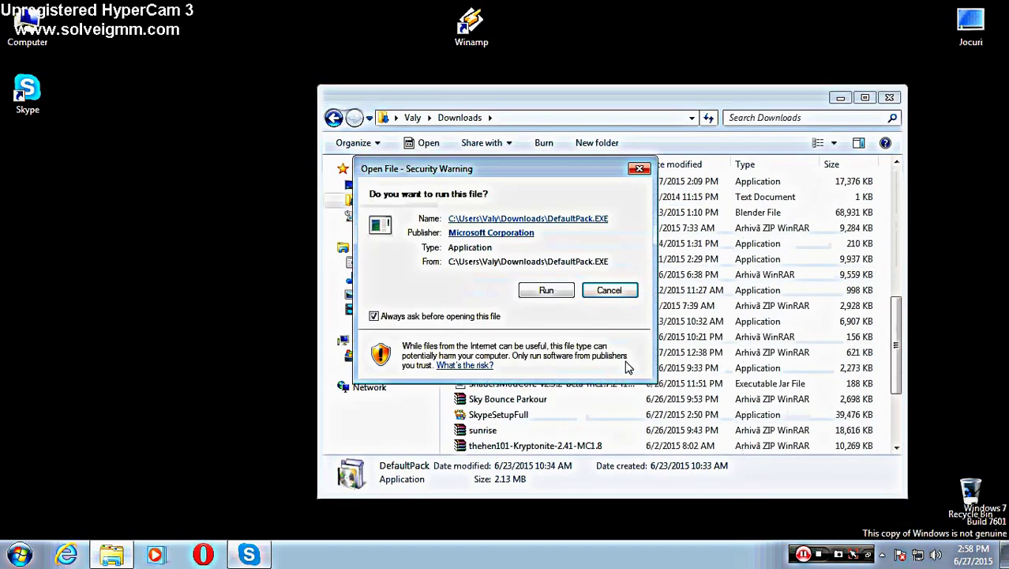
{"action": "left_click", "coordinate": [586, 292]}
{"action": "scroll", "coordinate": [569, 348], "scroll_direction": "down", "scroll_amount": 3}
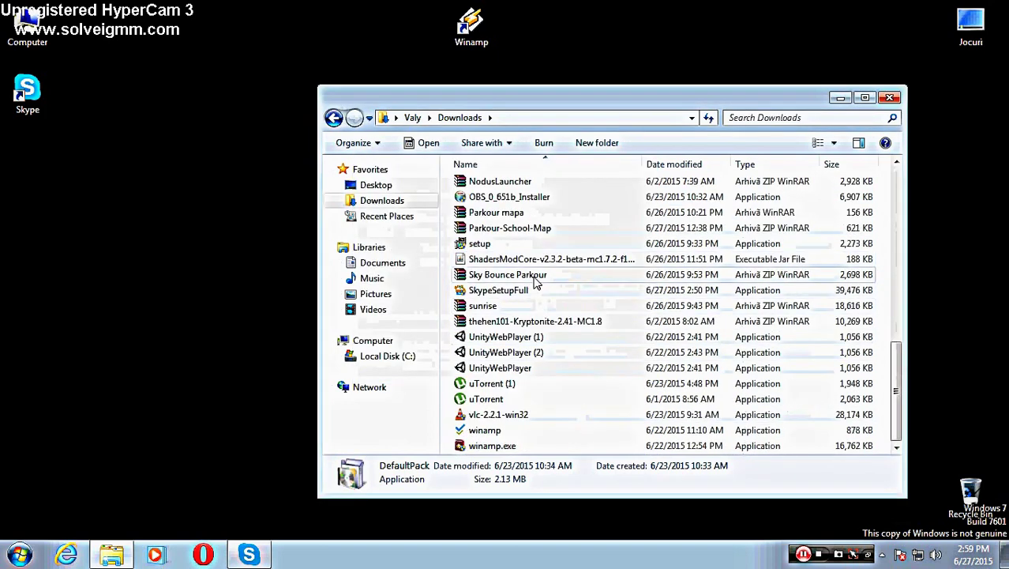
Step: Find the Beach Town Project 2.2.Working archive in Downloads, move it onto the desktop and close the folder window
{"action": "left_click", "coordinate": [510, 276]}
{"action": "scroll", "coordinate": [553, 277], "scroll_direction": "up", "scroll_amount": 2}
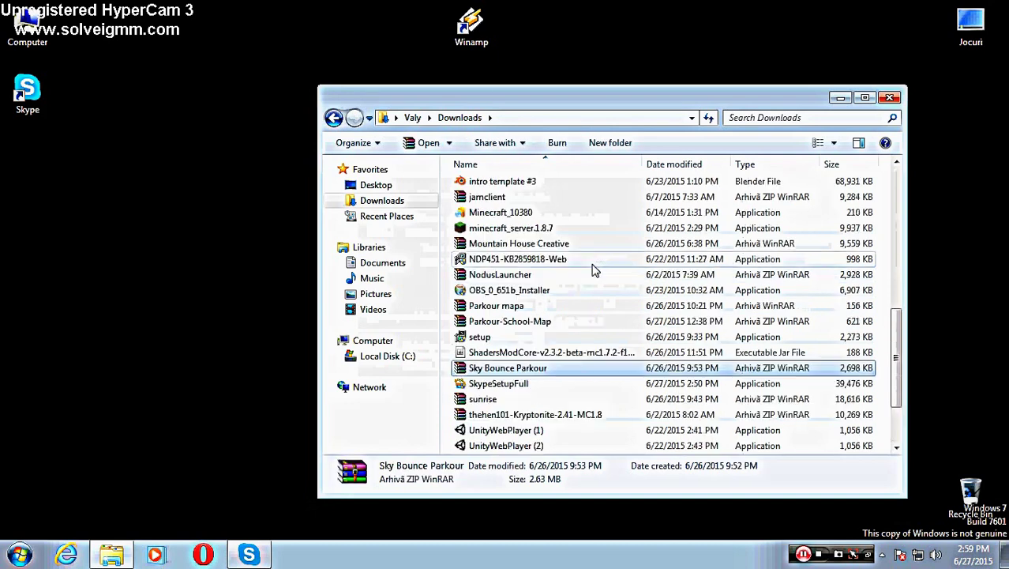
{"action": "left_click", "coordinate": [515, 323]}
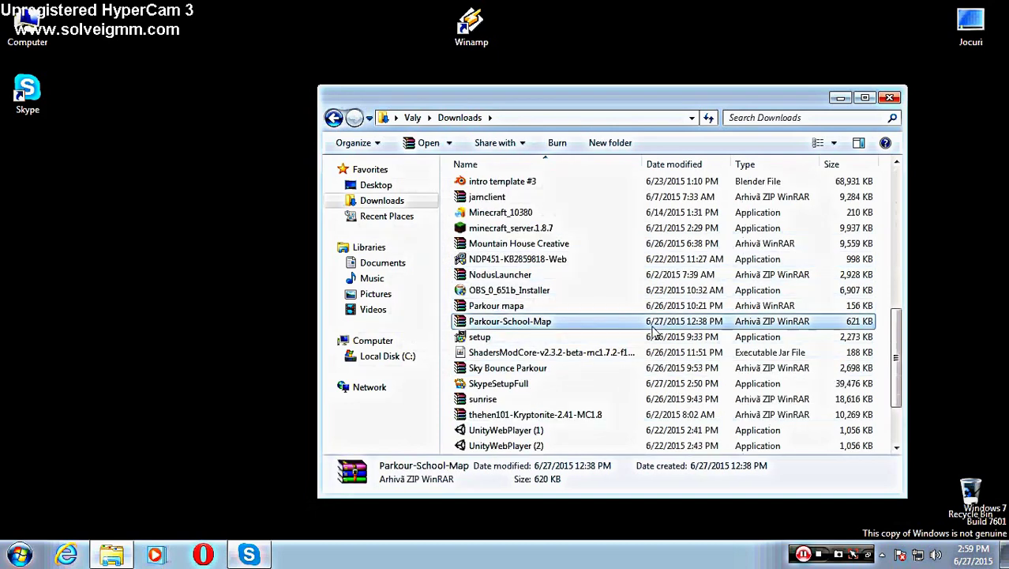
{"action": "scroll", "coordinate": [800, 330], "scroll_direction": "up", "scroll_amount": 4}
{"action": "scroll", "coordinate": [715, 324], "scroll_direction": "up", "scroll_amount": 3}
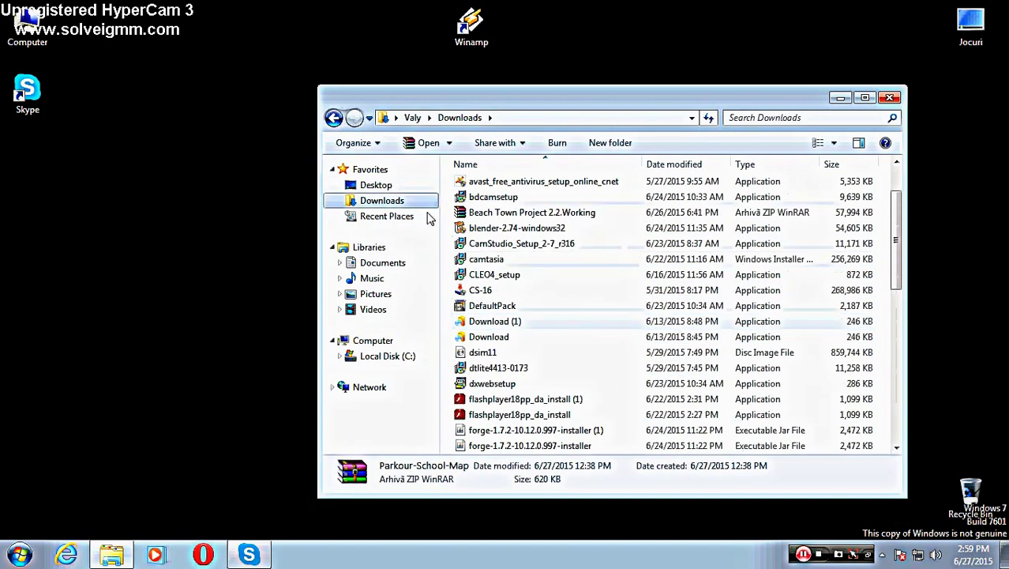
{"action": "left_click", "coordinate": [474, 211]}
{"action": "left_click_drag", "start_coordinate": [261, 203], "coordinate": [258, 200]}
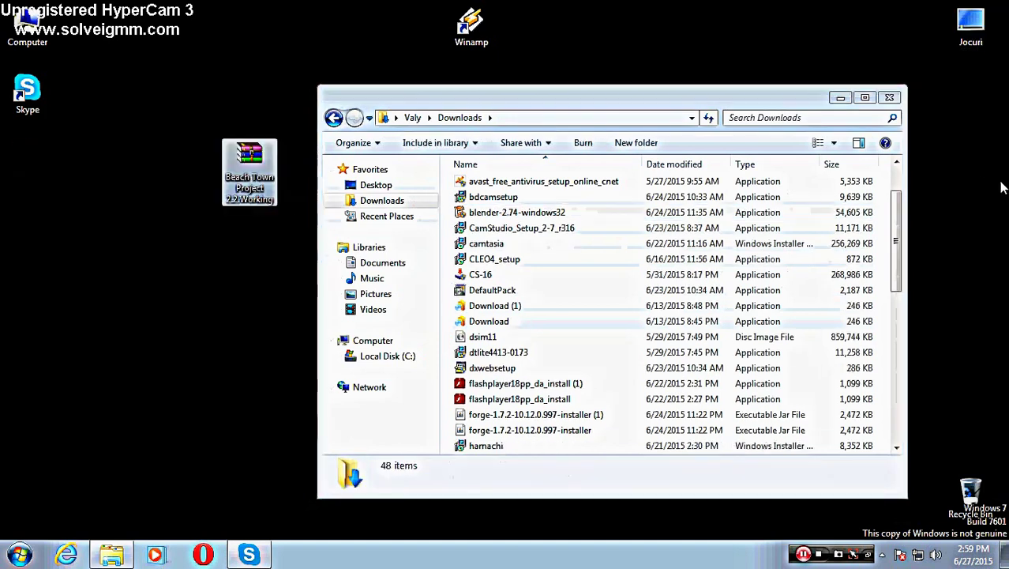
{"action": "left_click", "coordinate": [889, 97]}
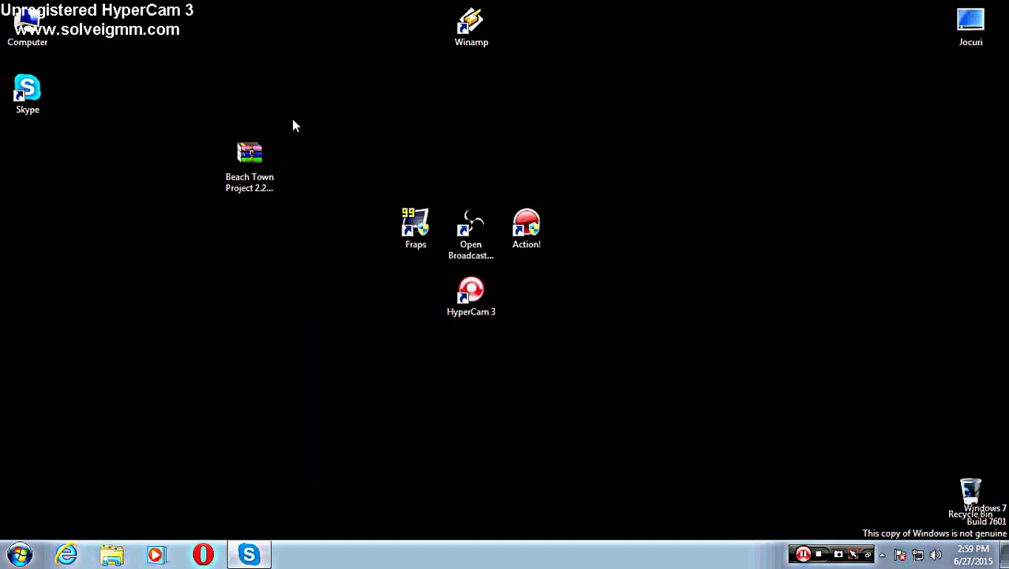
Step: Extract the Beach Town Project 2.2.Working archive onto the desktop
{"action": "left_click_drag", "start_coordinate": [350, 118], "coordinate": [186, 379]}
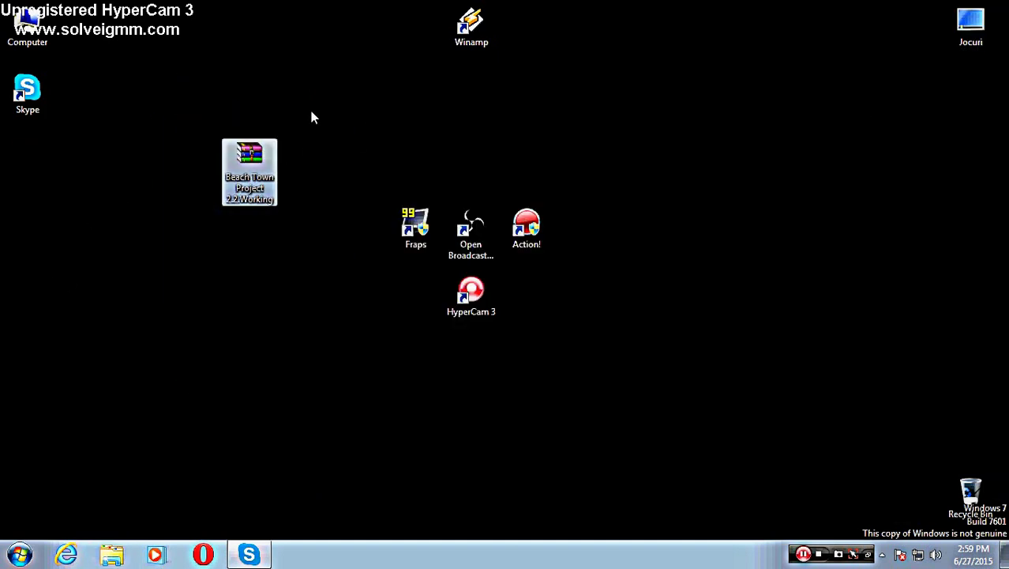
{"action": "left_click_drag", "start_coordinate": [213, 130], "coordinate": [333, 330]}
{"action": "left_click_drag", "start_coordinate": [179, 93], "coordinate": [386, 316]}
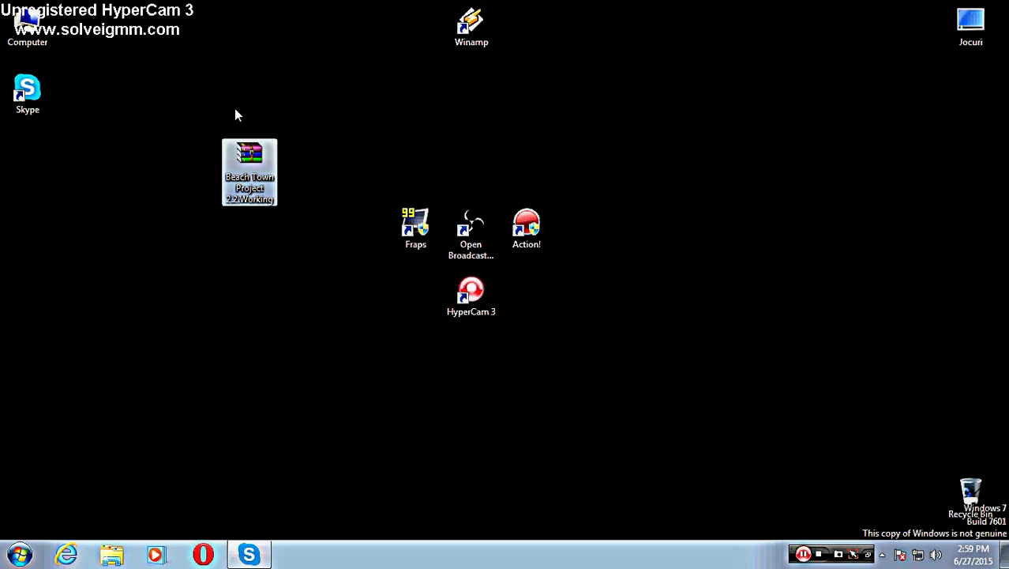
{"action": "right_click", "coordinate": [246, 164]}
{"action": "left_click", "coordinate": [288, 210]}
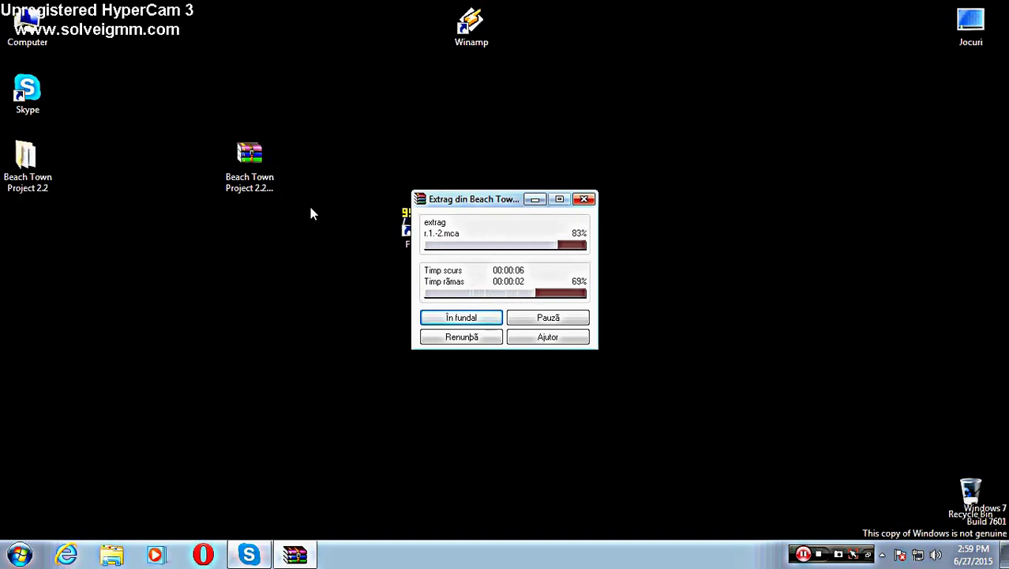
{"action": "left_click", "coordinate": [249, 162]}
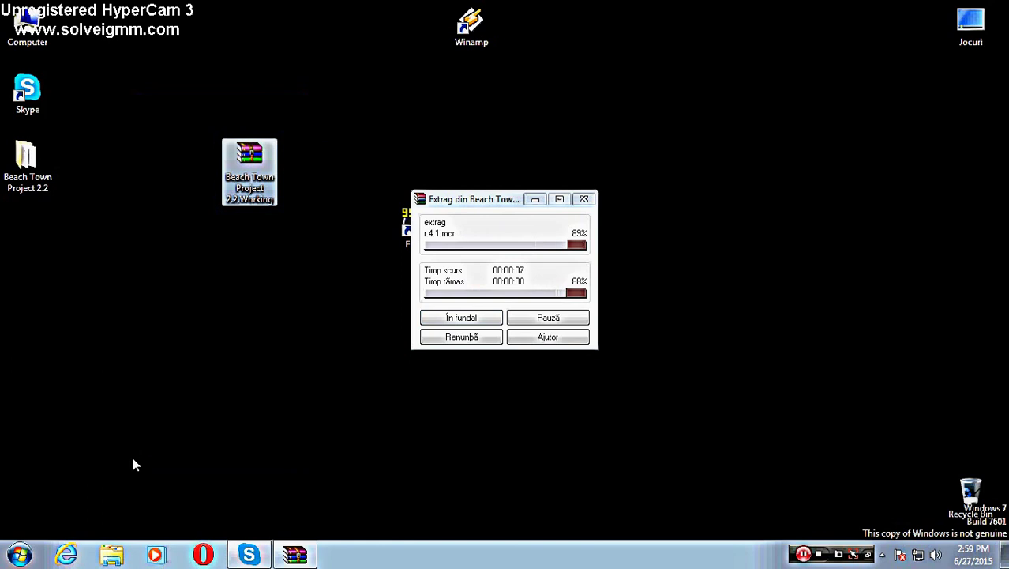
{"action": "left_click_drag", "start_coordinate": [225, 18], "coordinate": [286, 307]}
{"action": "left_click_drag", "start_coordinate": [307, 58], "coordinate": [151, 324]}
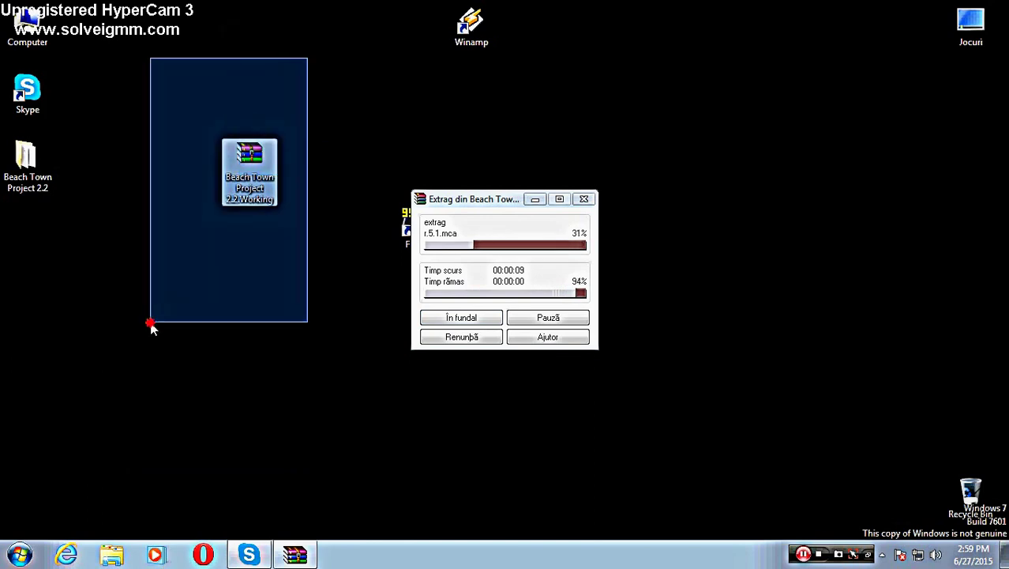
{"action": "left_click", "coordinate": [174, 219]}
{"action": "left_click_drag", "start_coordinate": [156, 218], "coordinate": [150, 215]}
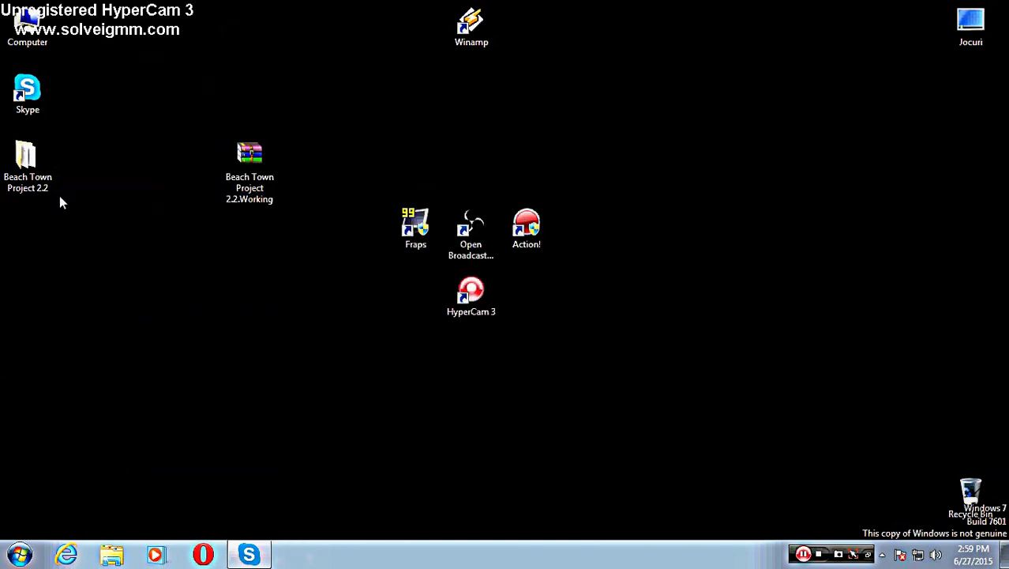
{"action": "left_click_drag", "start_coordinate": [63, 142], "coordinate": [58, 153]}
{"action": "left_click_drag", "start_coordinate": [113, 127], "coordinate": [39, 207]}
{"action": "left_click", "coordinate": [20, 554]}
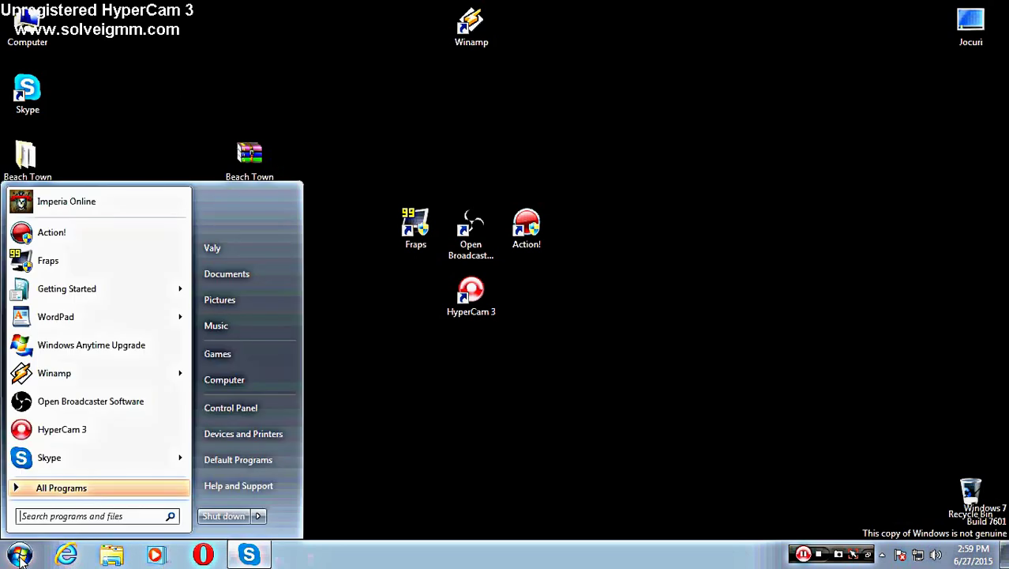
{"action": "left_click", "coordinate": [37, 515]}
{"action": "left_click", "coordinate": [527, 440]}
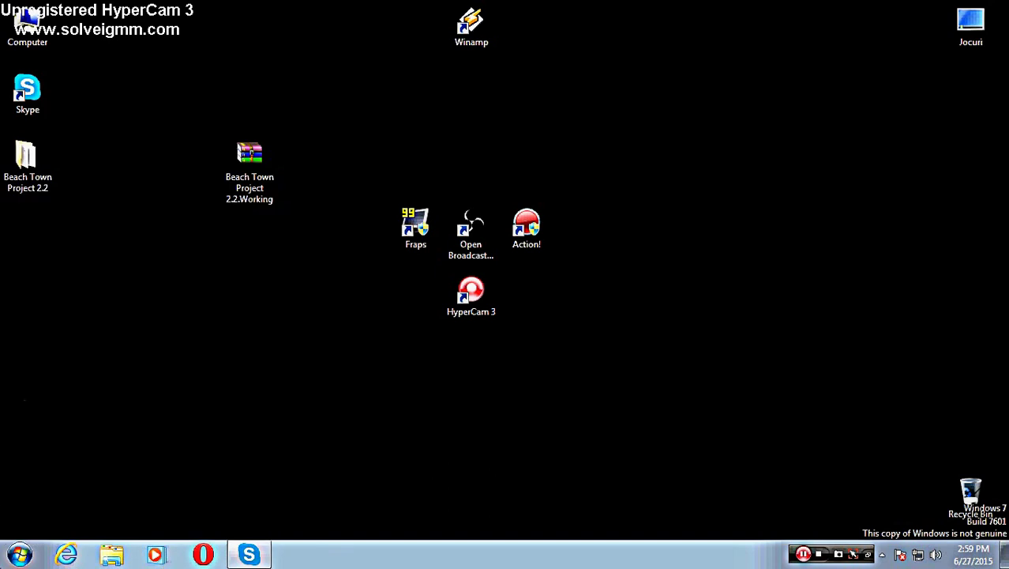
Step: Search the installed programs for "run" and open the Run dialog
{"action": "left_click", "coordinate": [19, 554]}
{"action": "left_click", "coordinate": [79, 518]}
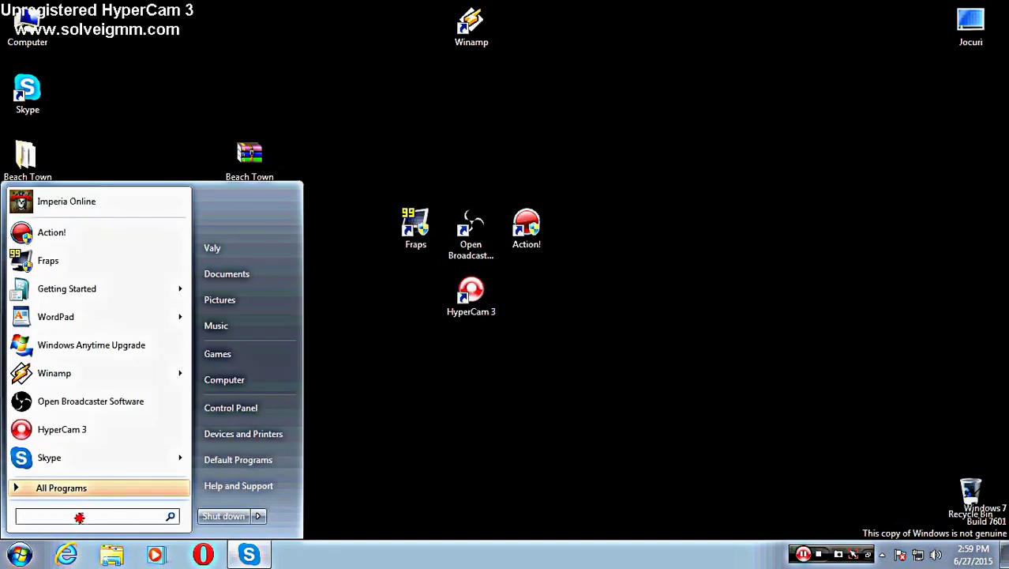
{"action": "type", "text": "run"}
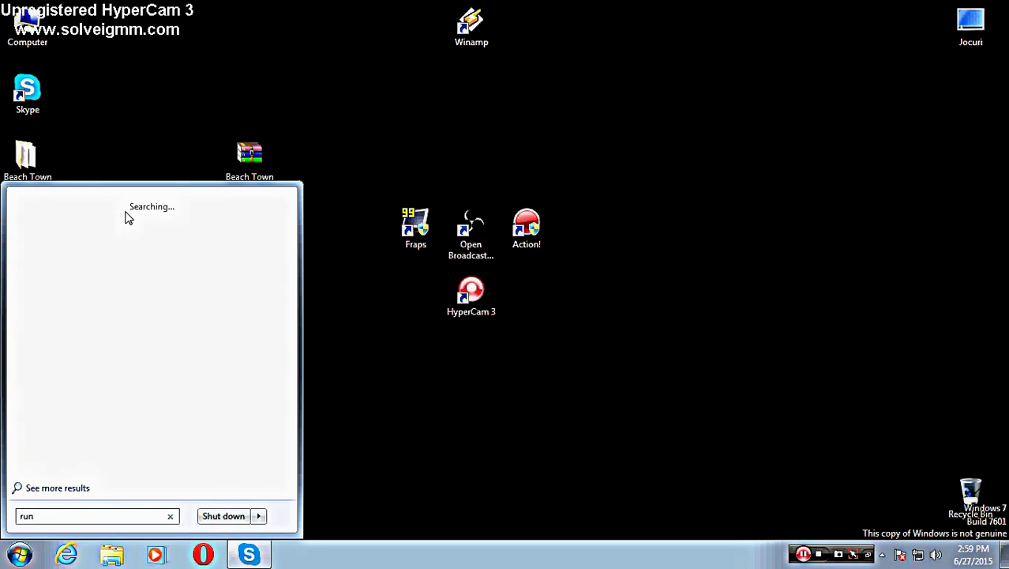
{"action": "left_click", "coordinate": [45, 222]}
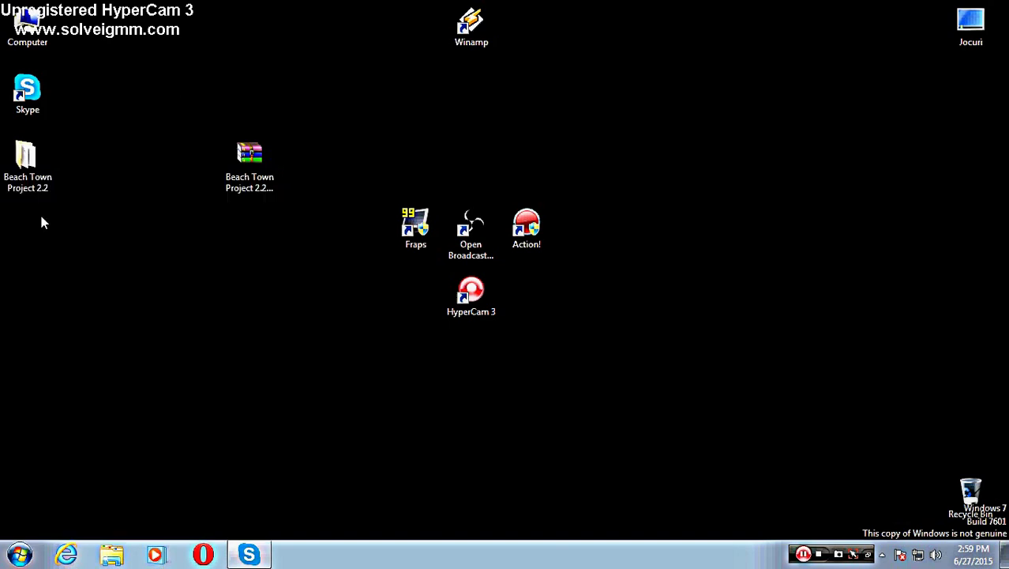
Step: Open the AppData Roaming folder by running %appdata%
{"action": "left_click_drag", "start_coordinate": [196, 460], "coordinate": [8, 447]}
{"action": "key", "text": "BackSpace"}
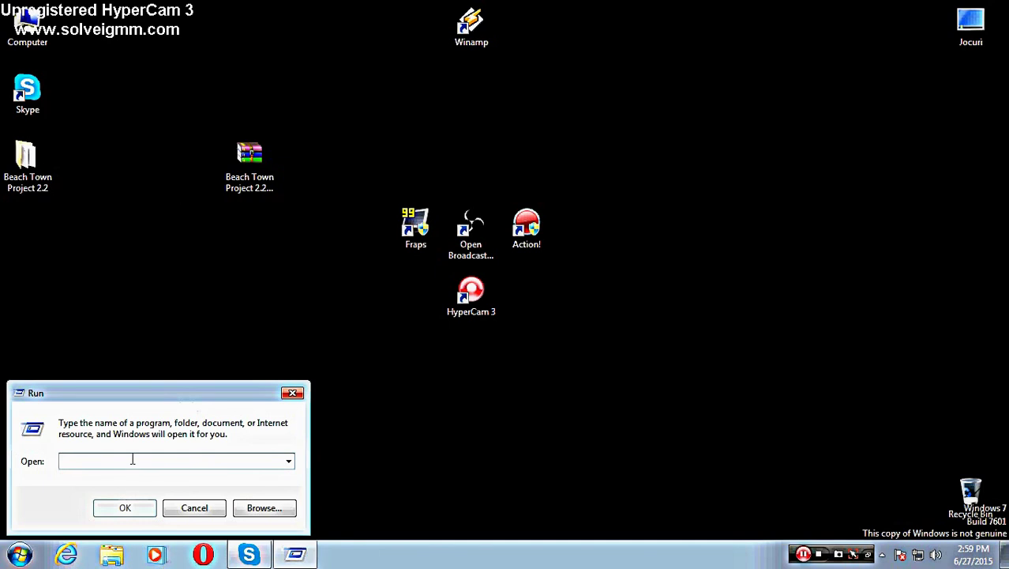
{"action": "type", "text": "%appdata%"}
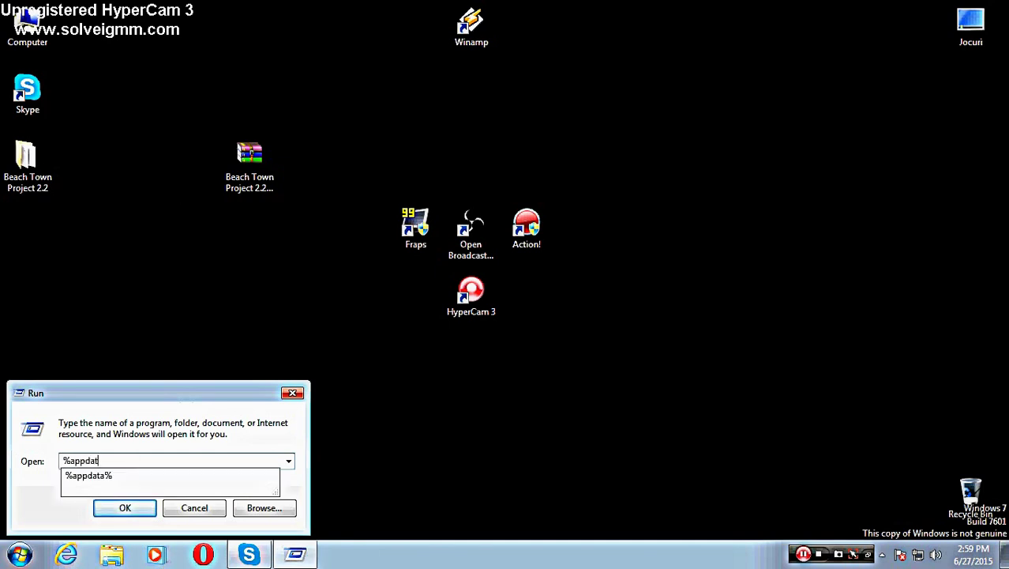
{"action": "left_click", "coordinate": [103, 508]}
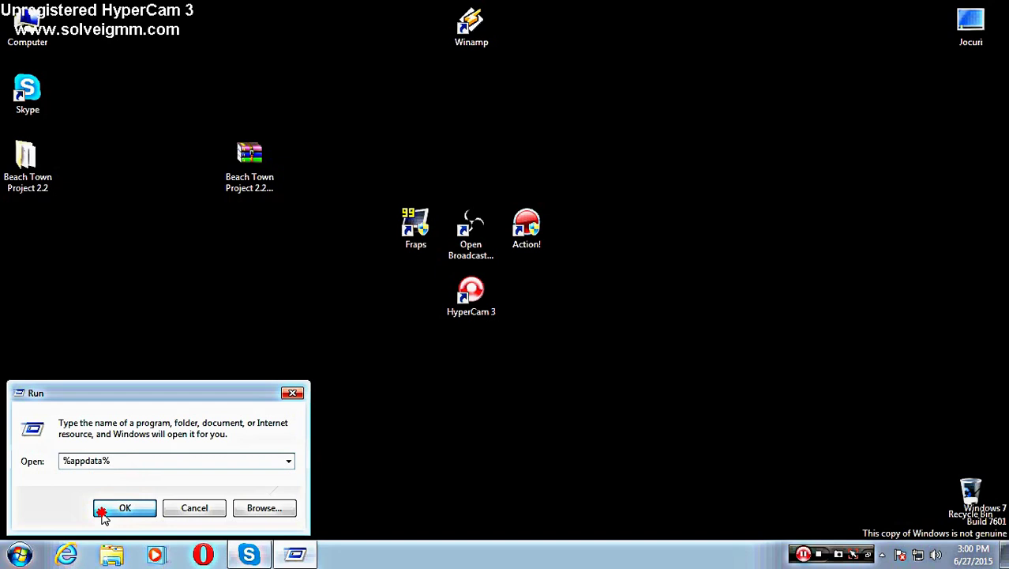
{"action": "scroll", "coordinate": [834, 164], "scroll_direction": "down", "scroll_amount": 4}
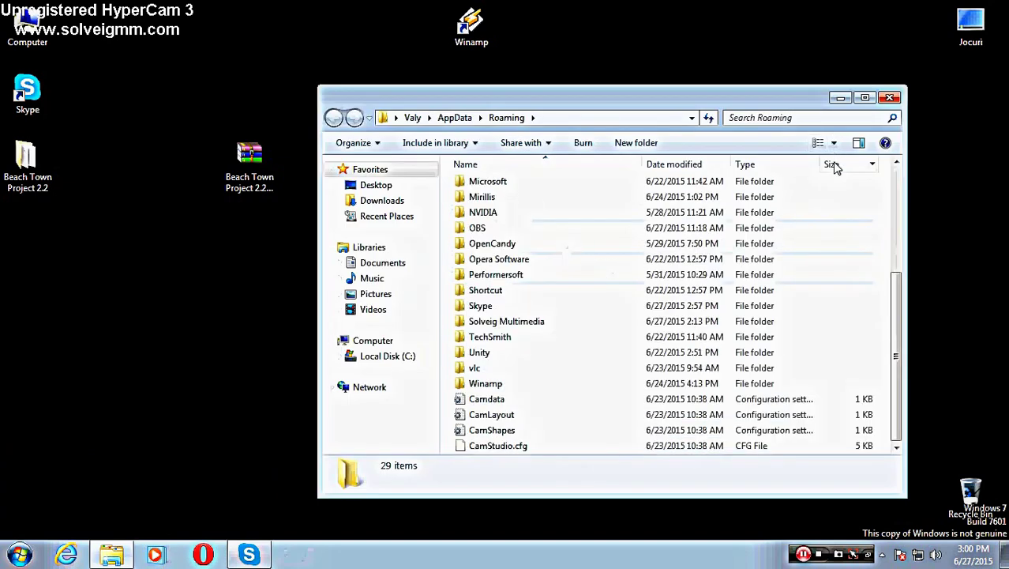
Step: Find the .minecraft folder in Roaming and open it
{"action": "scroll", "coordinate": [806, 262], "scroll_direction": "up", "scroll_amount": 4}
{"action": "scroll", "coordinate": [809, 275], "scroll_direction": "down", "scroll_amount": 4}
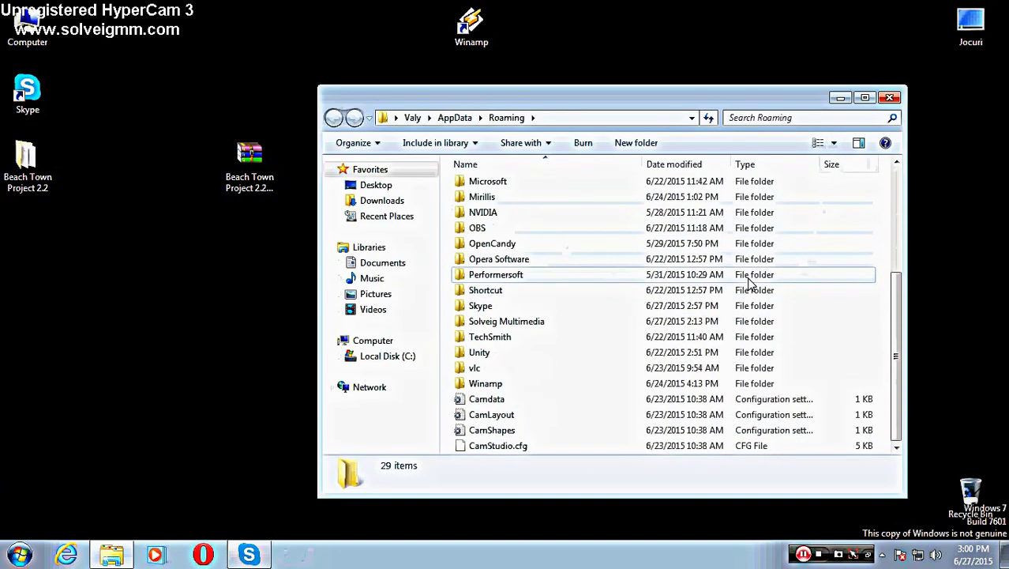
{"action": "scroll", "coordinate": [751, 282], "scroll_direction": "up", "scroll_amount": 4}
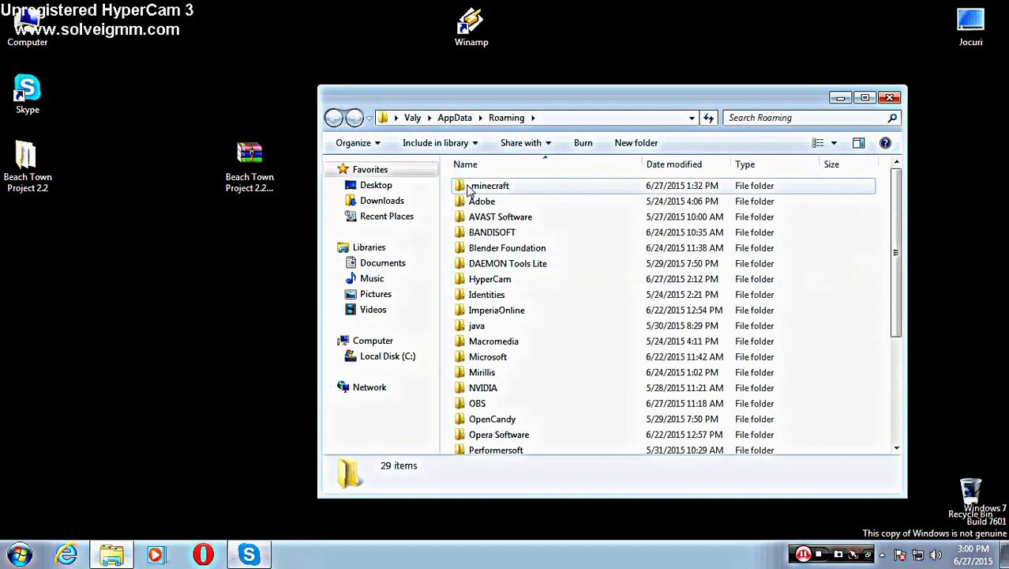
{"action": "double_click", "coordinate": [509, 188]}
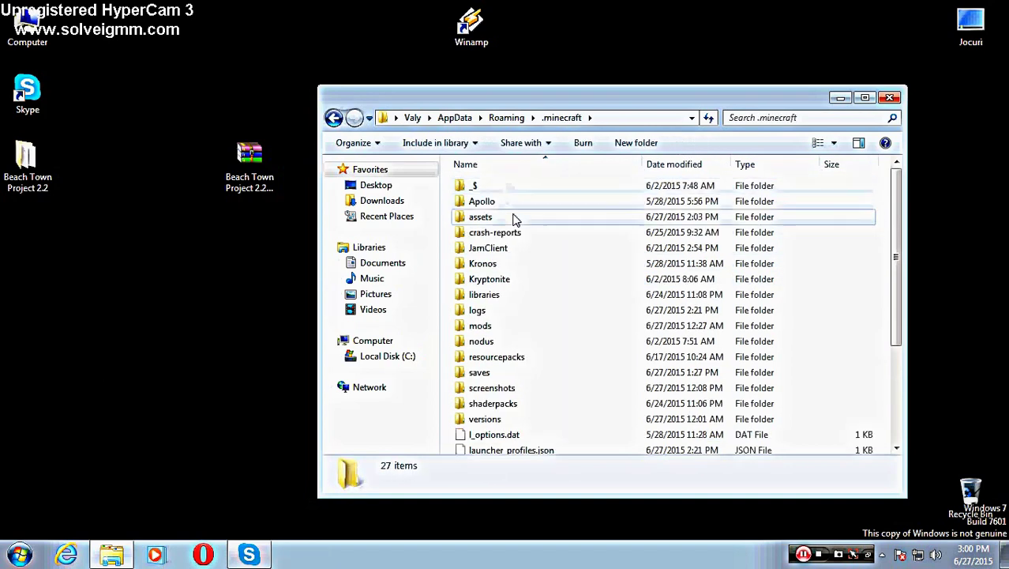
Step: Look through the .minecraft contents and open the saves folder
{"action": "scroll", "coordinate": [513, 221], "scroll_direction": "down", "scroll_amount": 3}
{"action": "scroll", "coordinate": [516, 229], "scroll_direction": "up", "scroll_amount": 3}
{"action": "scroll", "coordinate": [515, 231], "scroll_direction": "down", "scroll_amount": 3}
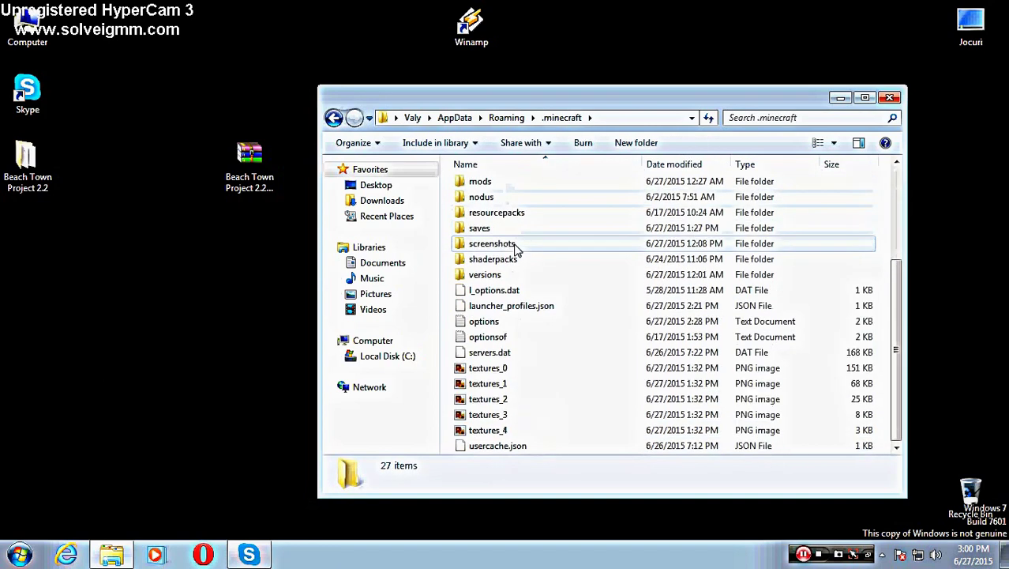
{"action": "scroll", "coordinate": [515, 230], "scroll_direction": "up", "scroll_amount": 3}
{"action": "scroll", "coordinate": [513, 237], "scroll_direction": "down", "scroll_amount": 3}
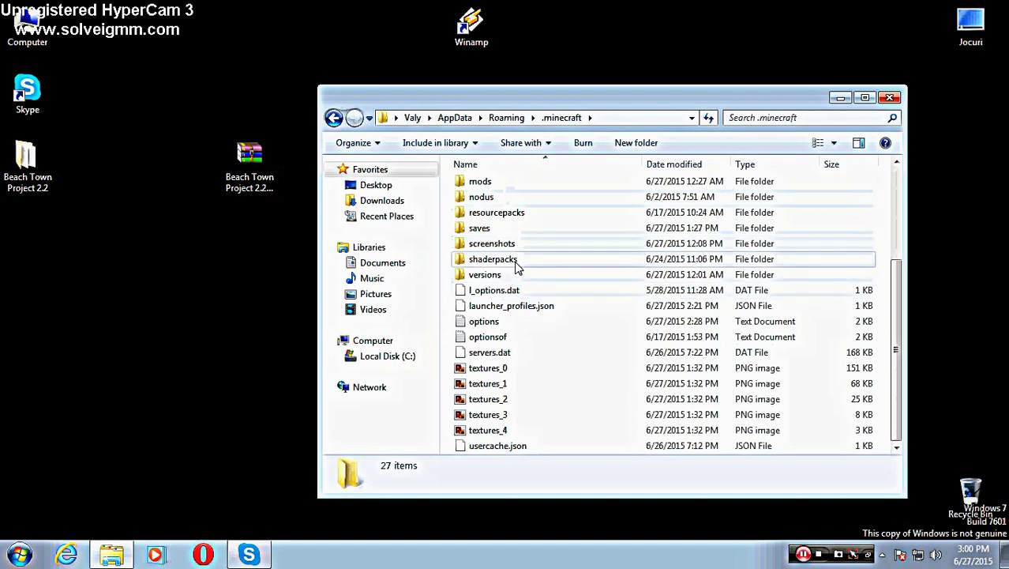
{"action": "scroll", "coordinate": [514, 268], "scroll_direction": "up", "scroll_amount": 1}
{"action": "double_click", "coordinate": [490, 277]}
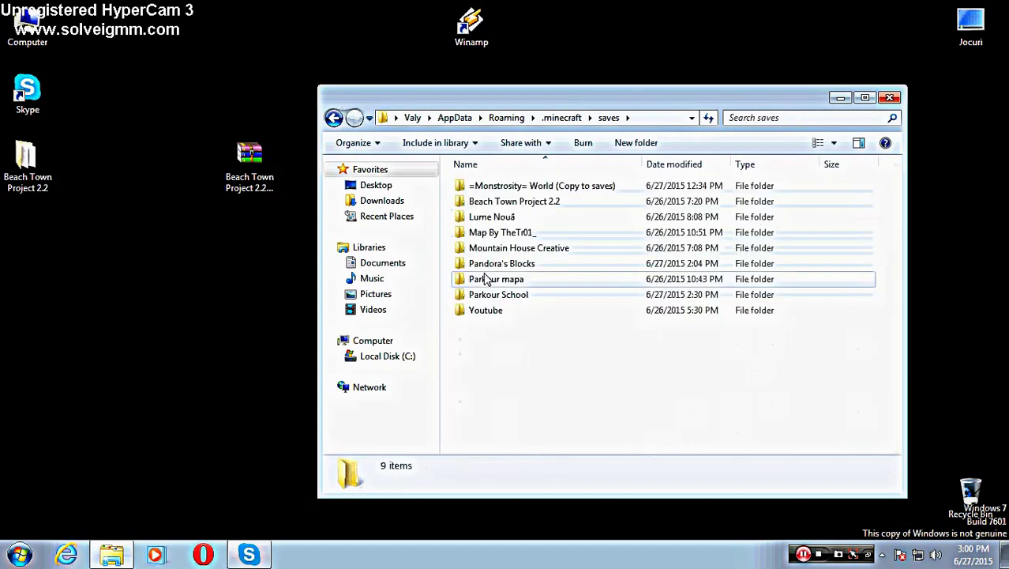
{"action": "left_click_drag", "start_coordinate": [559, 349], "coordinate": [577, 31]}
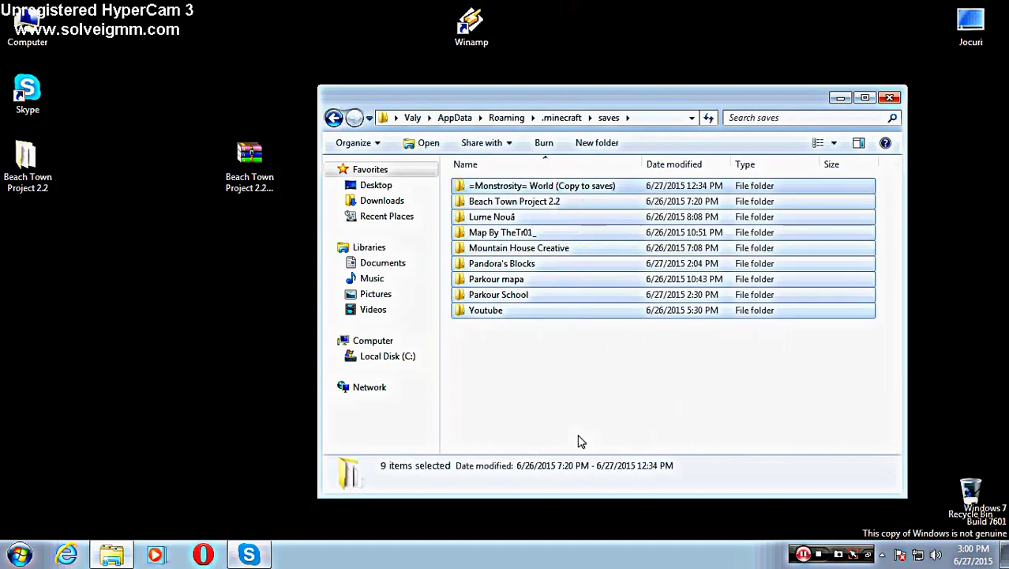
{"action": "left_click_drag", "start_coordinate": [575, 395], "coordinate": [541, 266]}
{"action": "left_click_drag", "start_coordinate": [624, 406], "coordinate": [530, 398]}
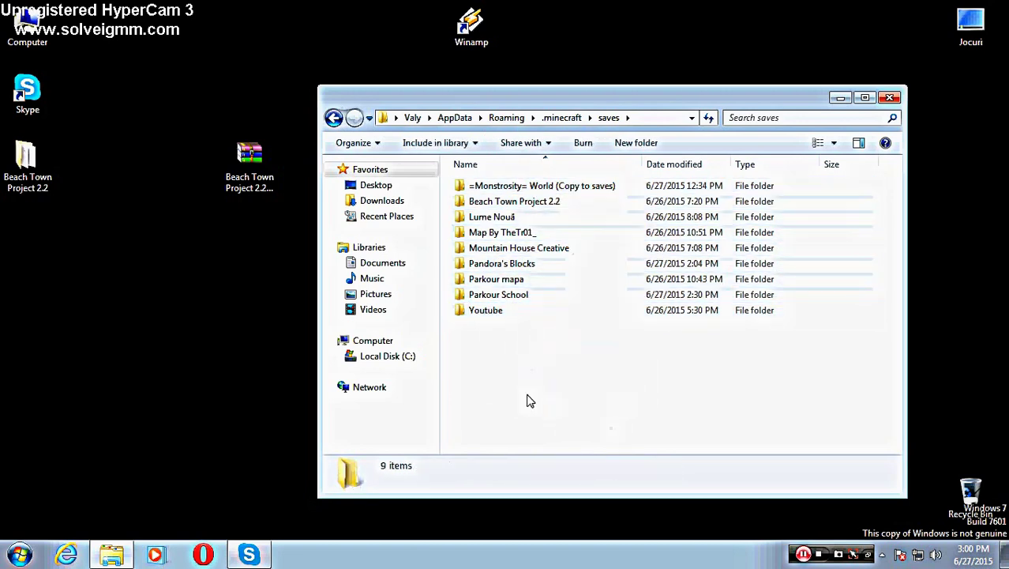
Step: Delete the Lume Nouă world folder from saves
{"action": "left_click", "coordinate": [488, 221]}
{"action": "right_click", "coordinate": [488, 220]}
{"action": "left_click", "coordinate": [541, 361]}
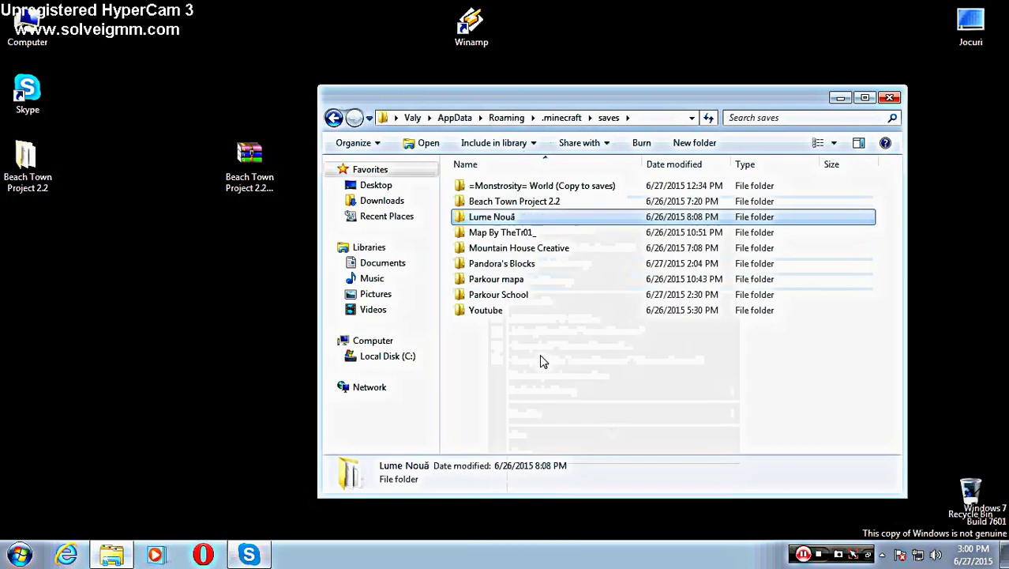
{"action": "left_click", "coordinate": [561, 337]}
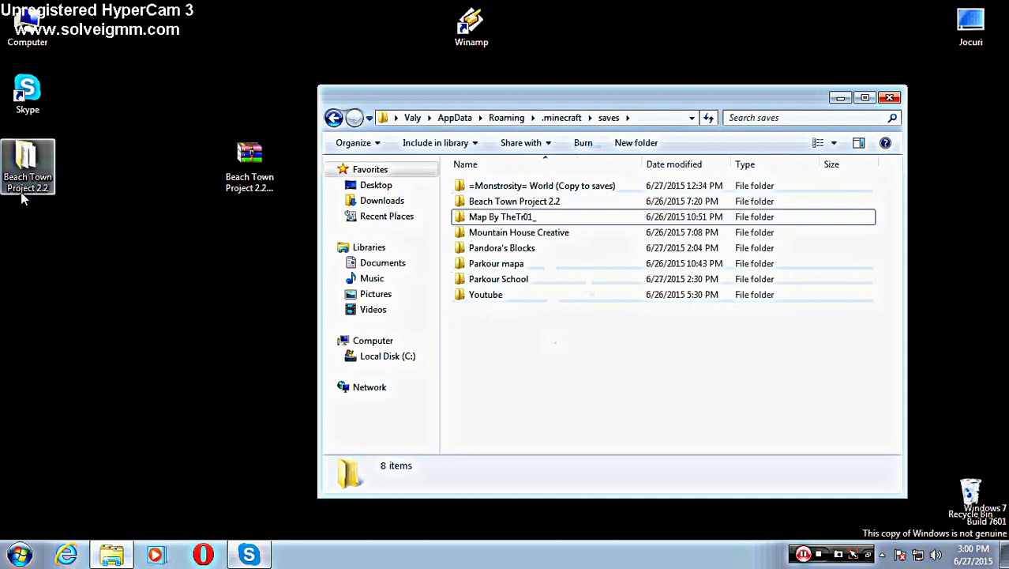
Step: Try to move the extracted Beach Town Project 2.2 folder from the desktop into saves, declining the folder merge
{"action": "left_click_drag", "start_coordinate": [92, 142], "coordinate": [2, 254]}
{"action": "left_click_drag", "start_coordinate": [27, 167], "coordinate": [566, 345]}
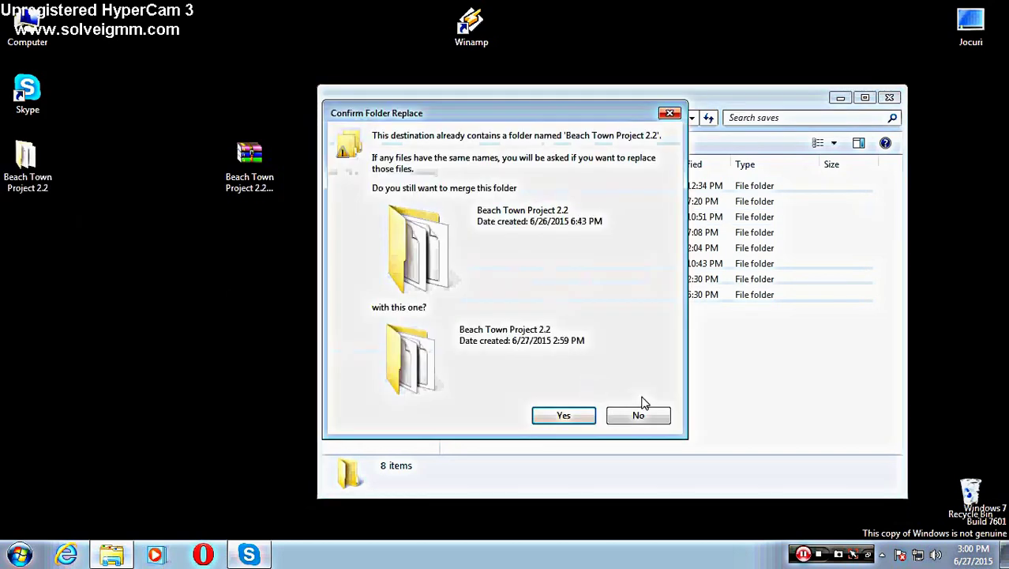
{"action": "left_click", "coordinate": [641, 414]}
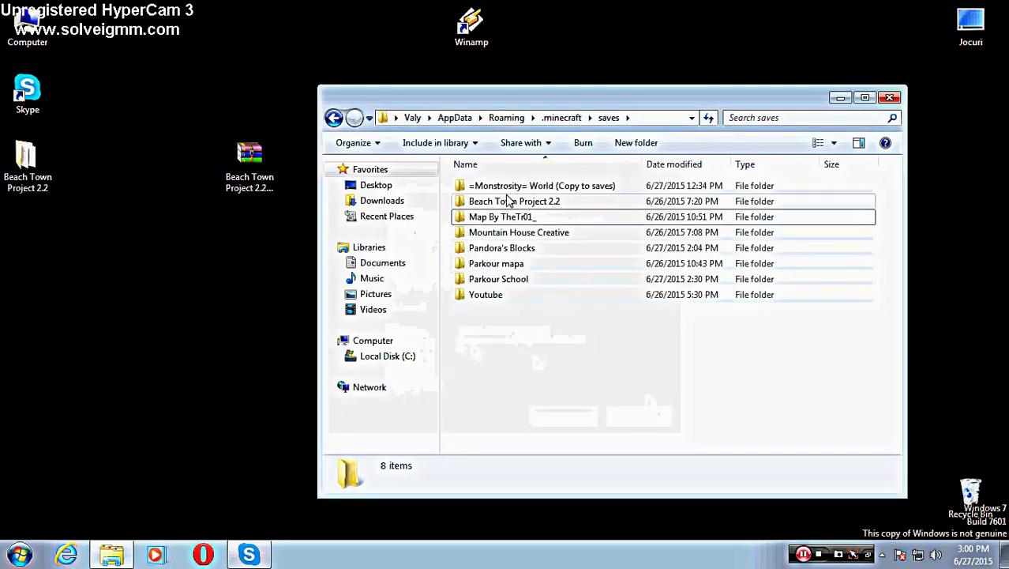
Step: Rename the Beach Town Project 2.2 folder inside saves as "Lume creativ"
{"action": "left_click", "coordinate": [525, 235]}
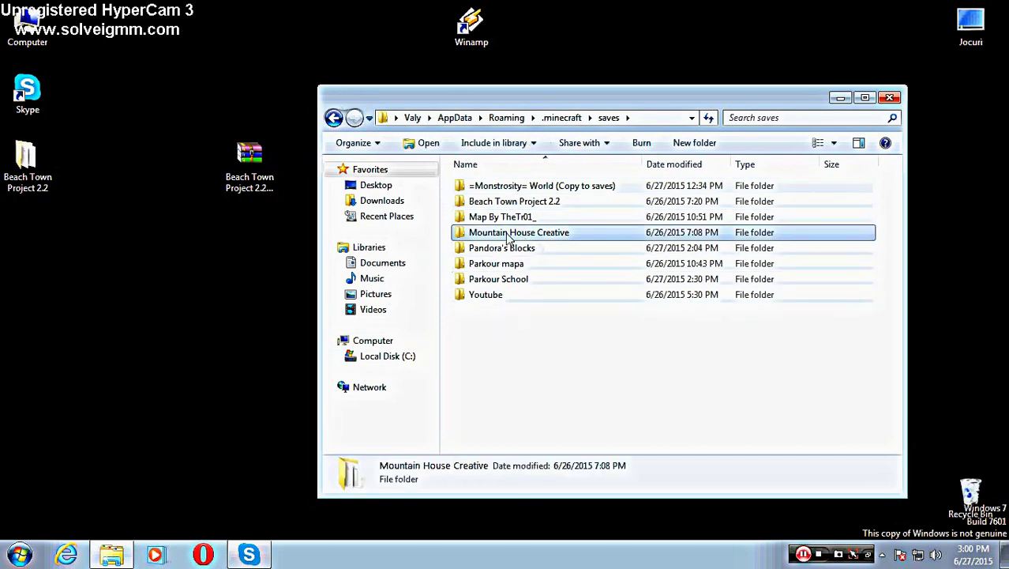
{"action": "left_click", "coordinate": [528, 203]}
{"action": "right_click", "coordinate": [529, 205]}
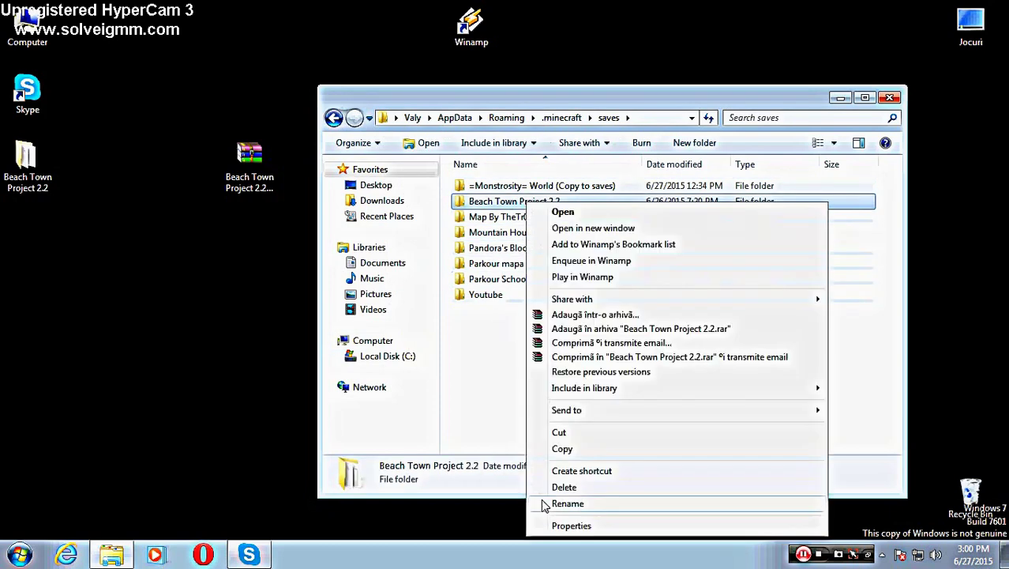
{"action": "left_click", "coordinate": [543, 503]}
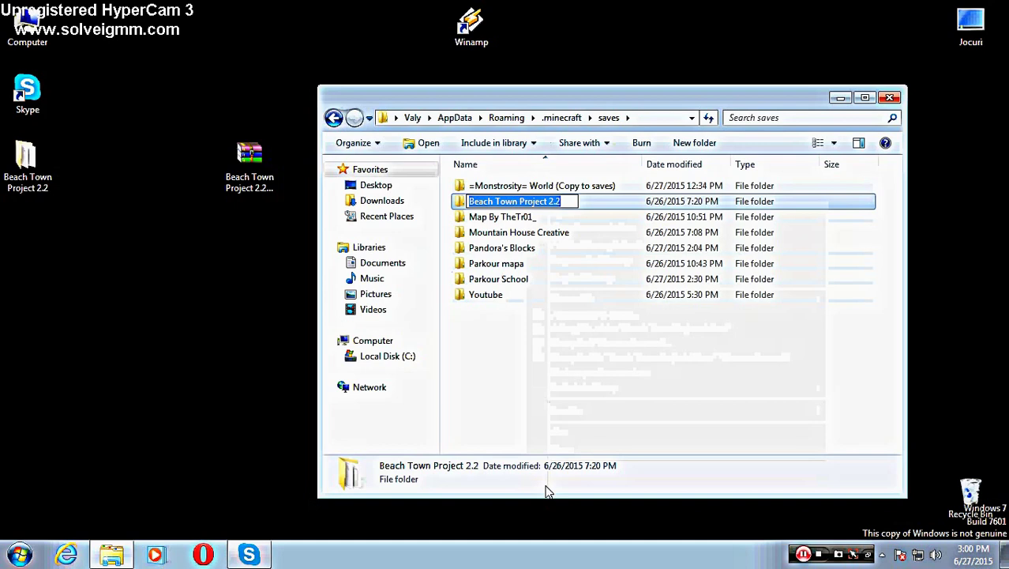
{"action": "type", "text": "Lun"}
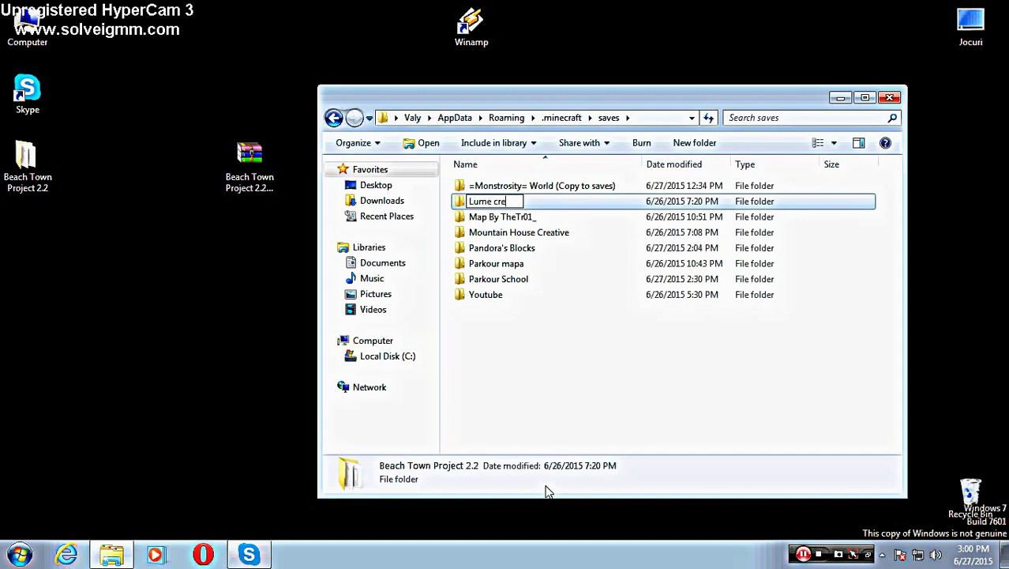
{"action": "key", "text": "Return"}
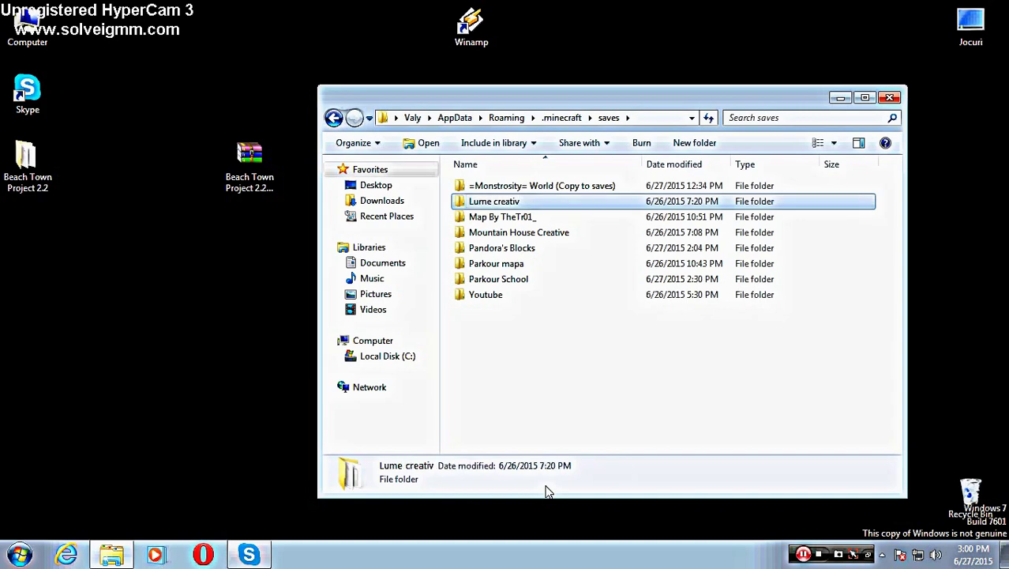
{"action": "left_click", "coordinate": [525, 372]}
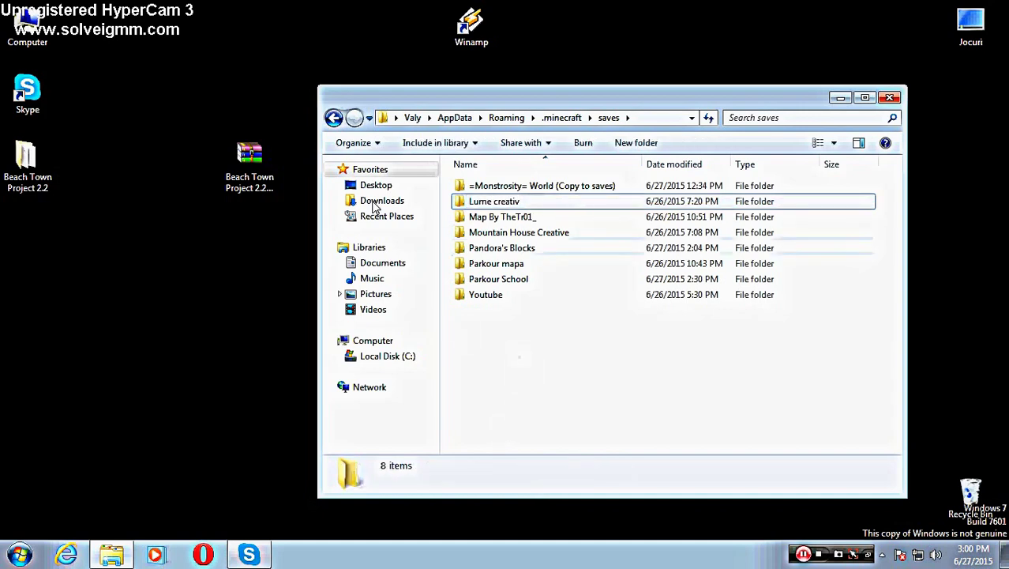
Step: Close the saves folder window and refresh the desktop
{"action": "left_click_drag", "start_coordinate": [716, 343], "coordinate": [620, 222]}
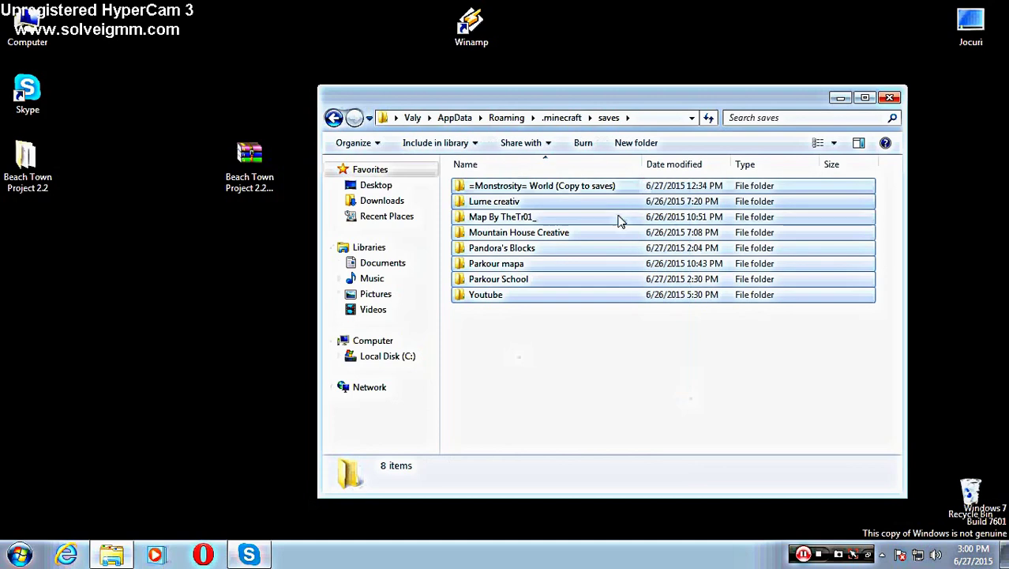
{"action": "left_click", "coordinate": [521, 383]}
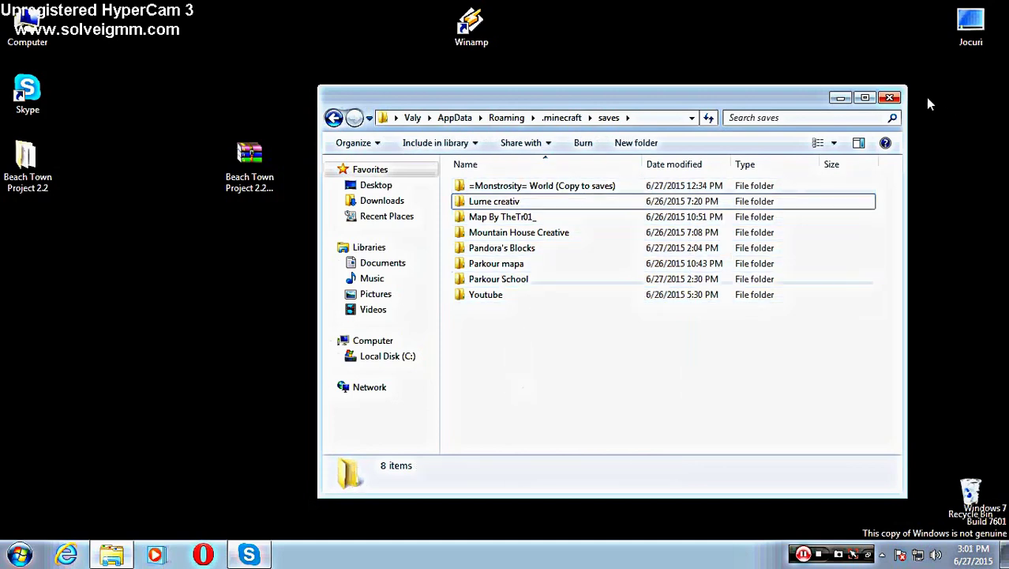
{"action": "left_click", "coordinate": [890, 98]}
{"action": "right_click", "coordinate": [825, 94]}
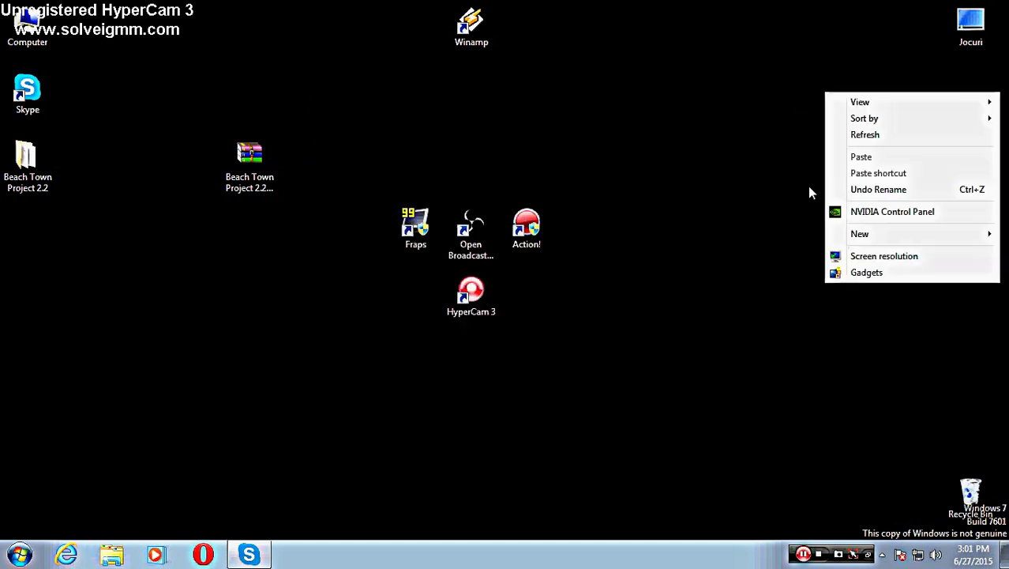
{"action": "left_click", "coordinate": [845, 136]}
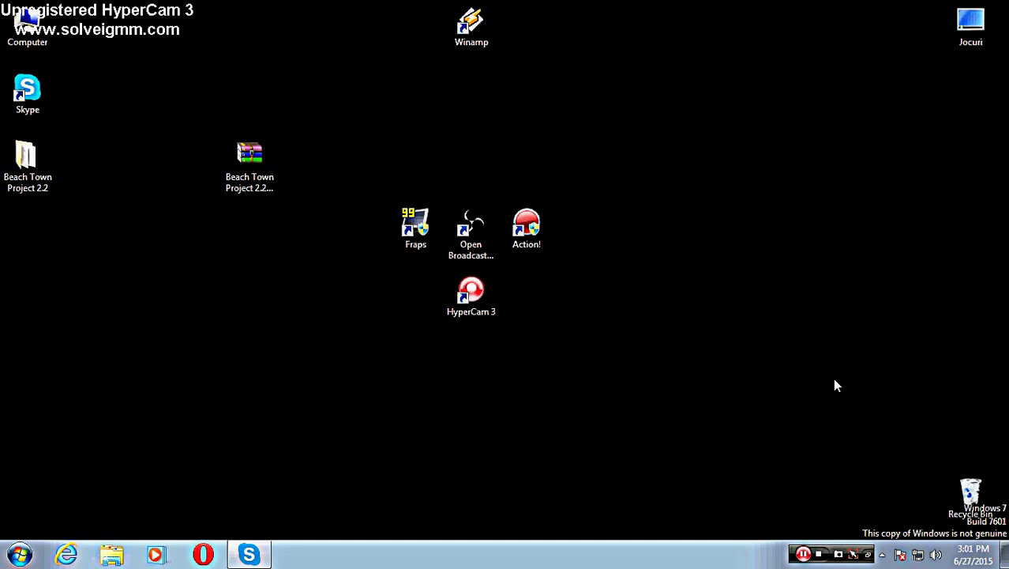
Step: Open the Recycle Bin, discard the desktop's extracted Beach Town Project 2.2 folder into it and close the window
{"action": "right_click", "coordinate": [998, 520]}
{"action": "left_click", "coordinate": [946, 395]}
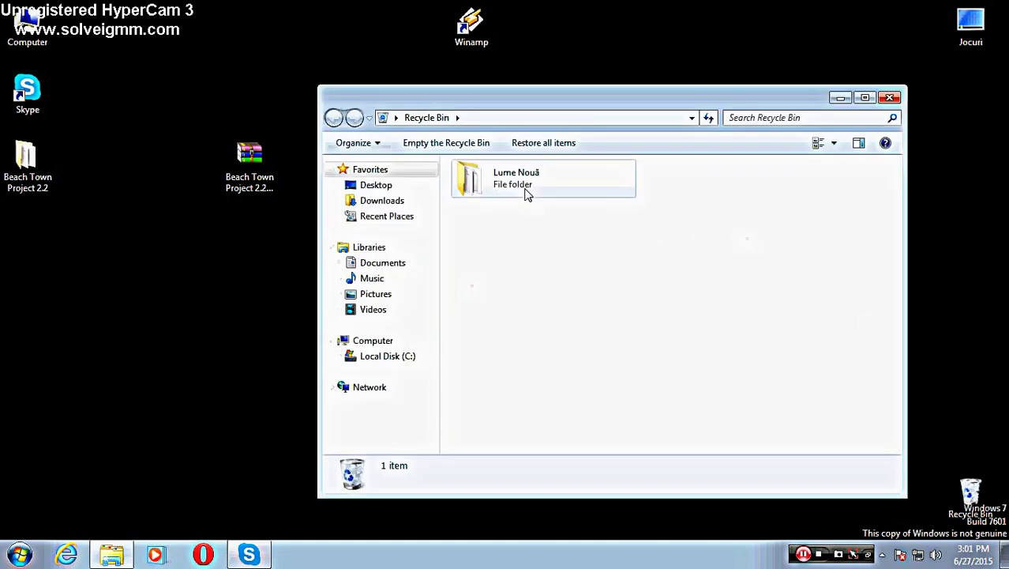
{"action": "left_click_drag", "start_coordinate": [4, 154], "coordinate": [614, 294]}
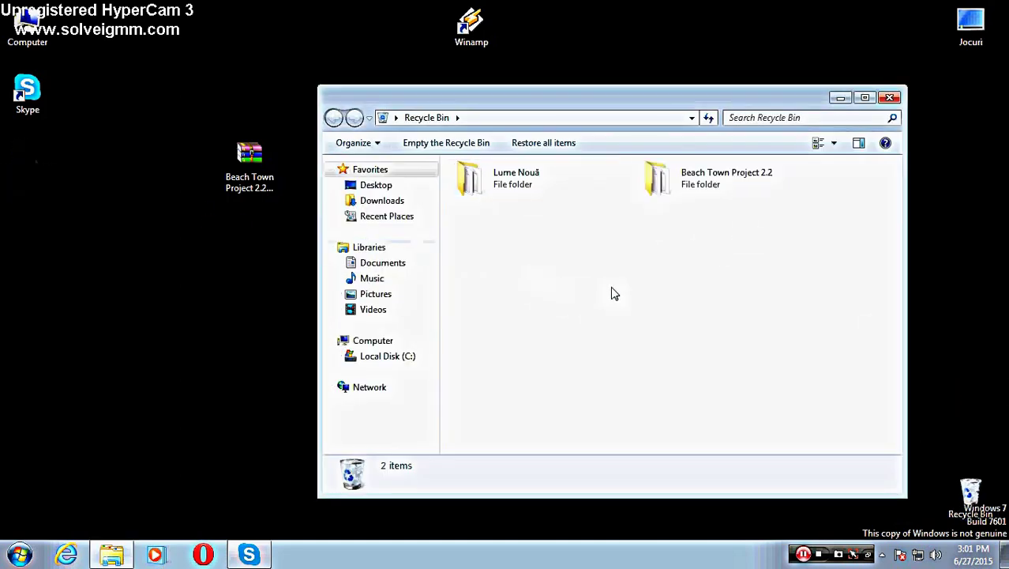
{"action": "left_click", "coordinate": [888, 97]}
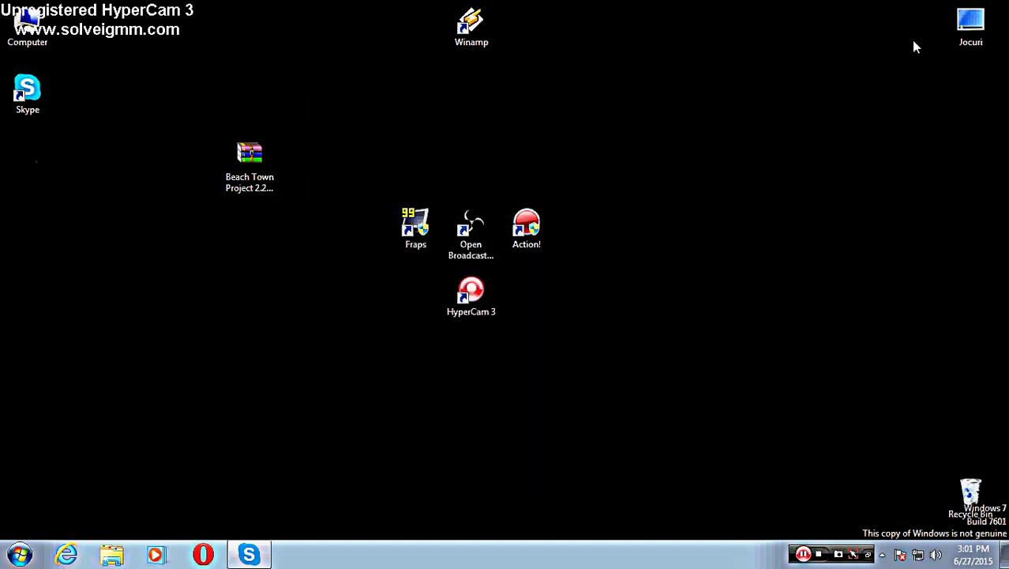
Step: Move the Beach Town Project 2.2 archive from the desktop back into the Downloads folder and close the folder window
{"action": "double_click", "coordinate": [971, 30]}
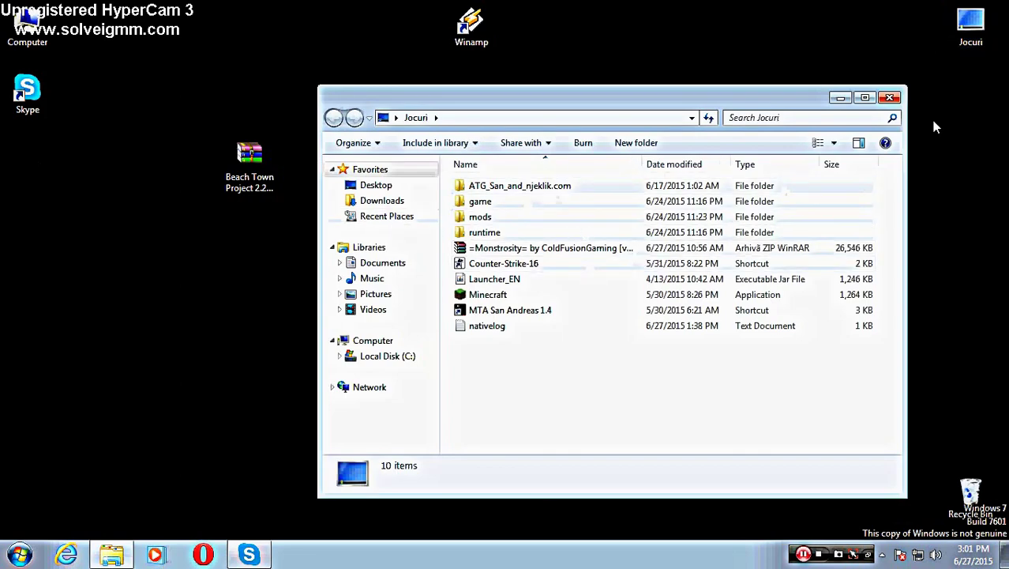
{"action": "left_click", "coordinate": [890, 97]}
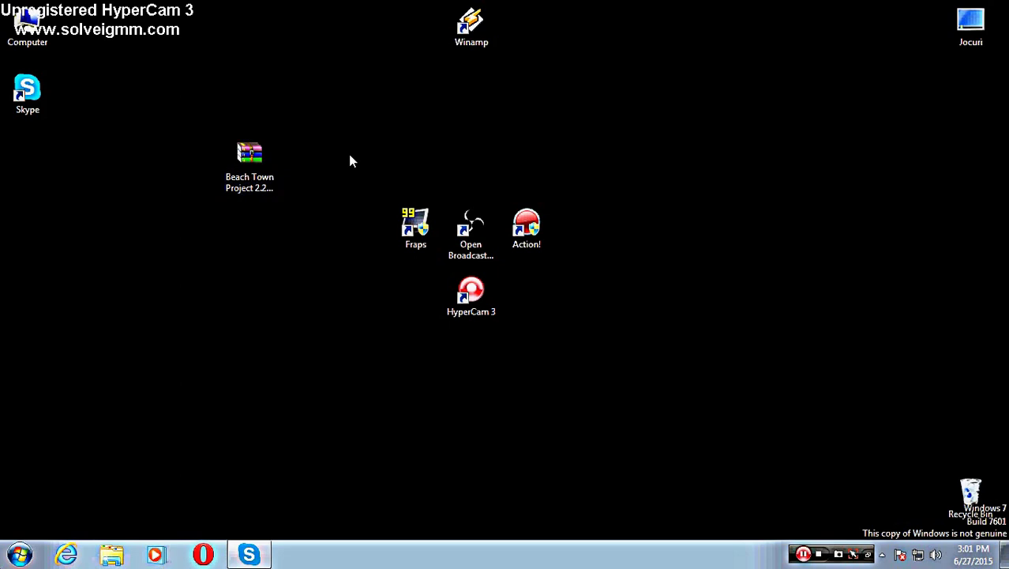
{"action": "double_click", "coordinate": [27, 24]}
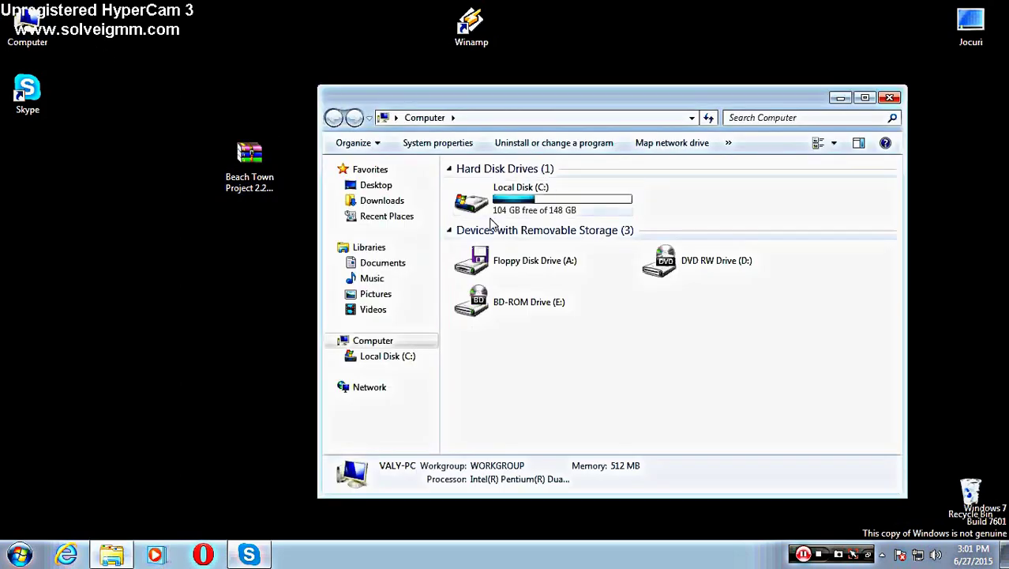
{"action": "left_click", "coordinate": [382, 200]}
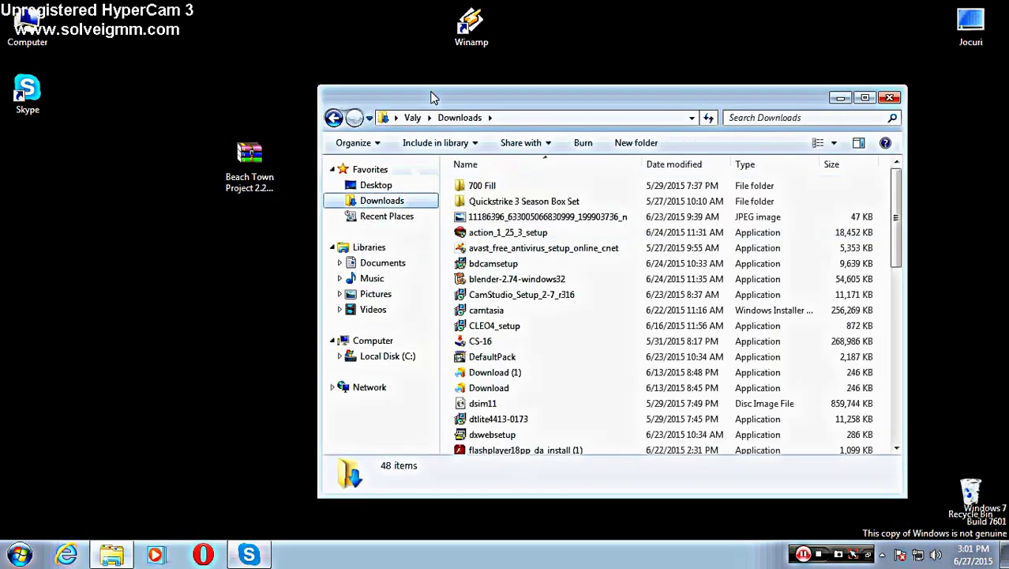
{"action": "left_click", "coordinate": [456, 295]}
{"action": "scroll", "coordinate": [488, 292], "scroll_direction": "down", "scroll_amount": 6}
{"action": "scroll", "coordinate": [488, 292], "scroll_direction": "up", "scroll_amount": 6}
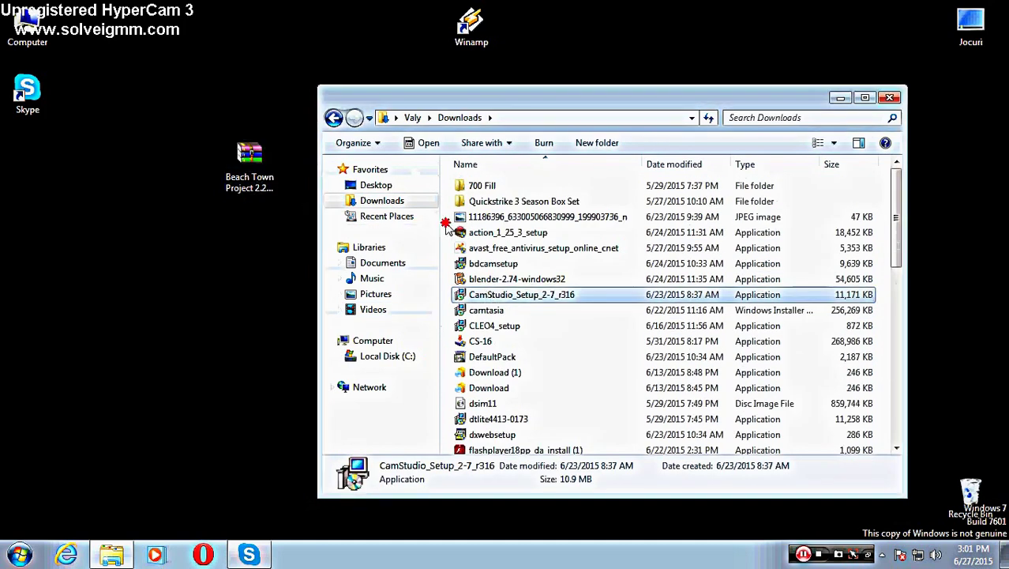
{"action": "left_click_drag", "start_coordinate": [442, 228], "coordinate": [444, 229]}
{"action": "left_click", "coordinate": [891, 97]}
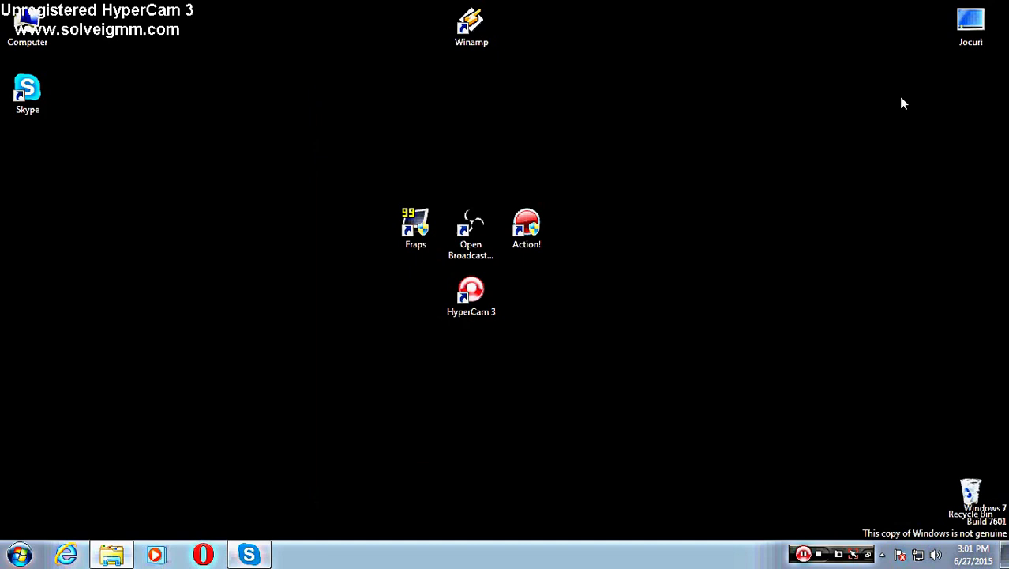
Step: Start Launcher_EN from the Jocuri folder and close the folder window
{"action": "double_click", "coordinate": [957, 38]}
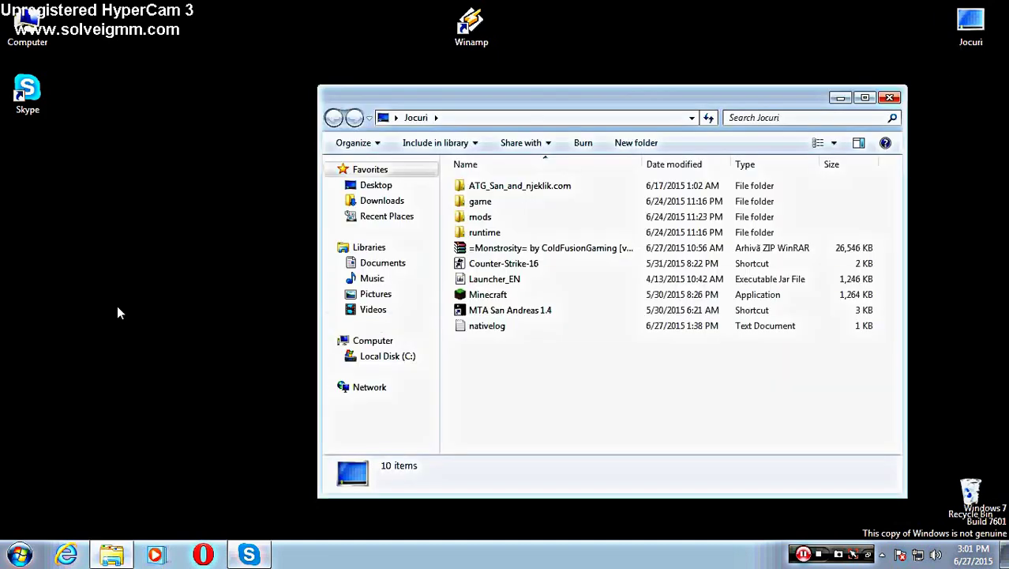
{"action": "left_click", "coordinate": [490, 279]}
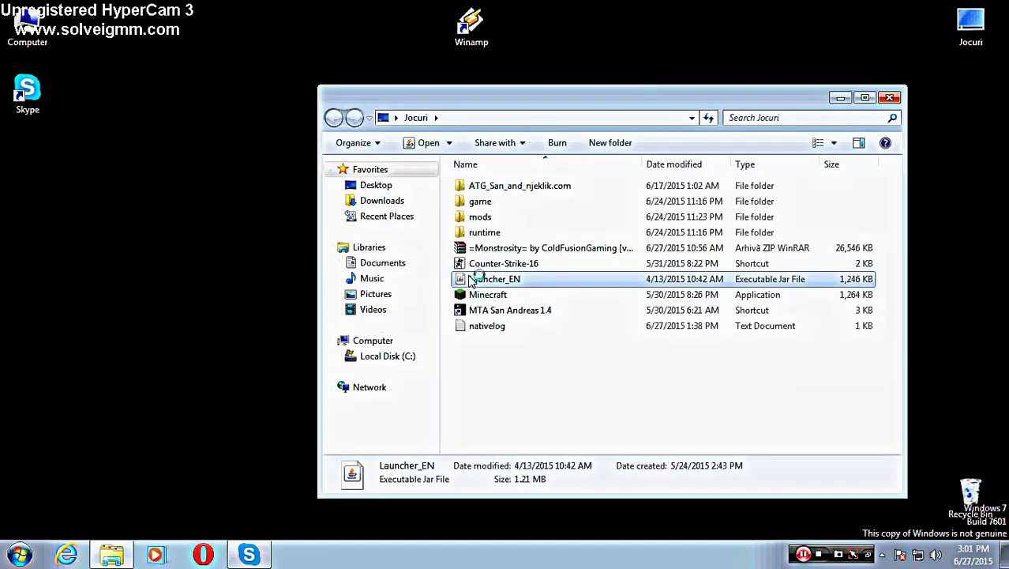
{"action": "left_click", "coordinate": [891, 97]}
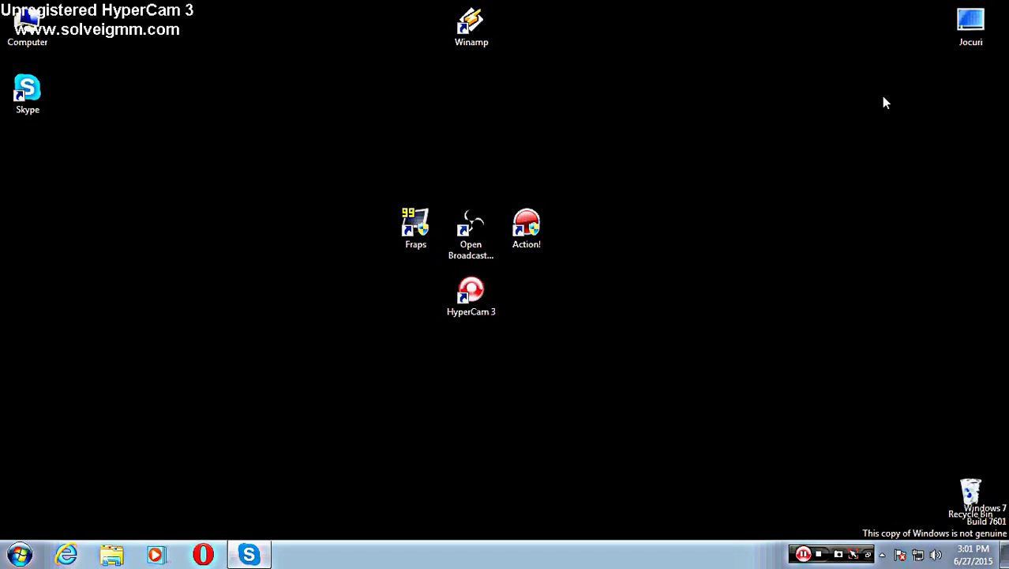
{"action": "left_click_drag", "start_coordinate": [248, 95], "coordinate": [585, 357]}
{"action": "left_click_drag", "start_coordinate": [638, 170], "coordinate": [311, 376]}
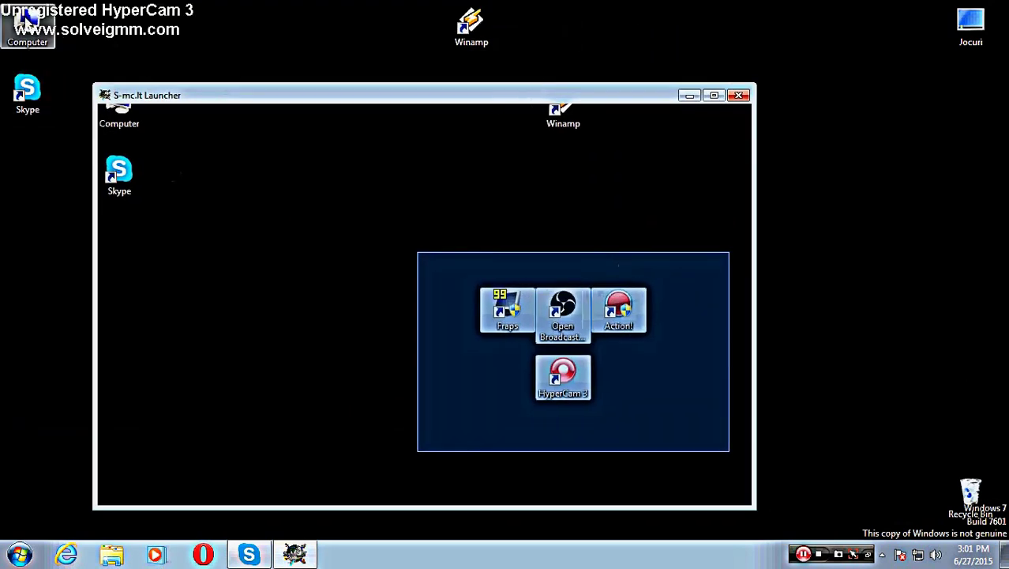
Step: Open the Downloads folder from Computer and look through its files for a texture pack
{"action": "double_click", "coordinate": [26, 20]}
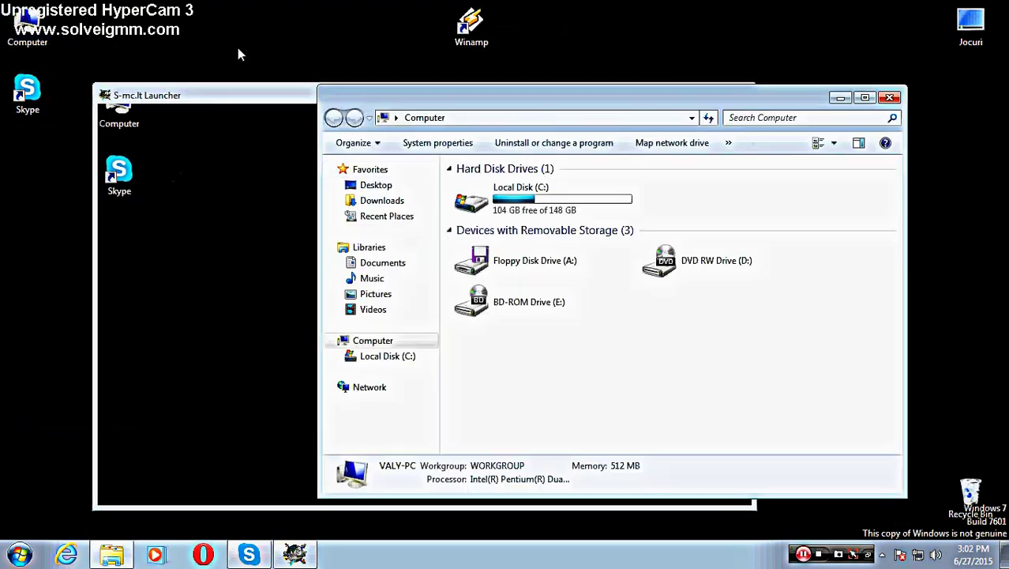
{"action": "left_click", "coordinate": [377, 200]}
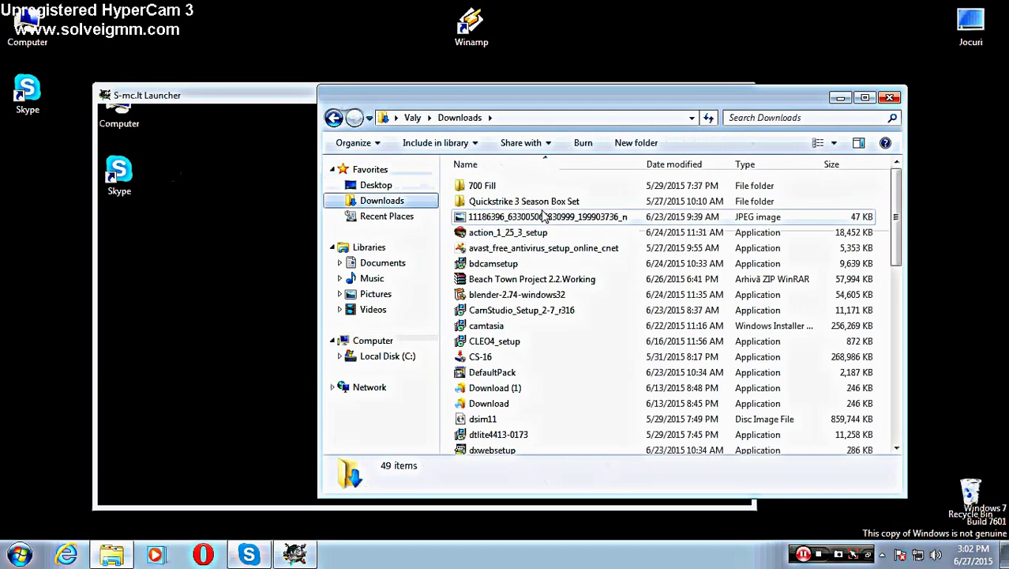
{"action": "left_click", "coordinate": [599, 294]}
{"action": "scroll", "coordinate": [599, 294], "scroll_direction": "down", "scroll_amount": 2}
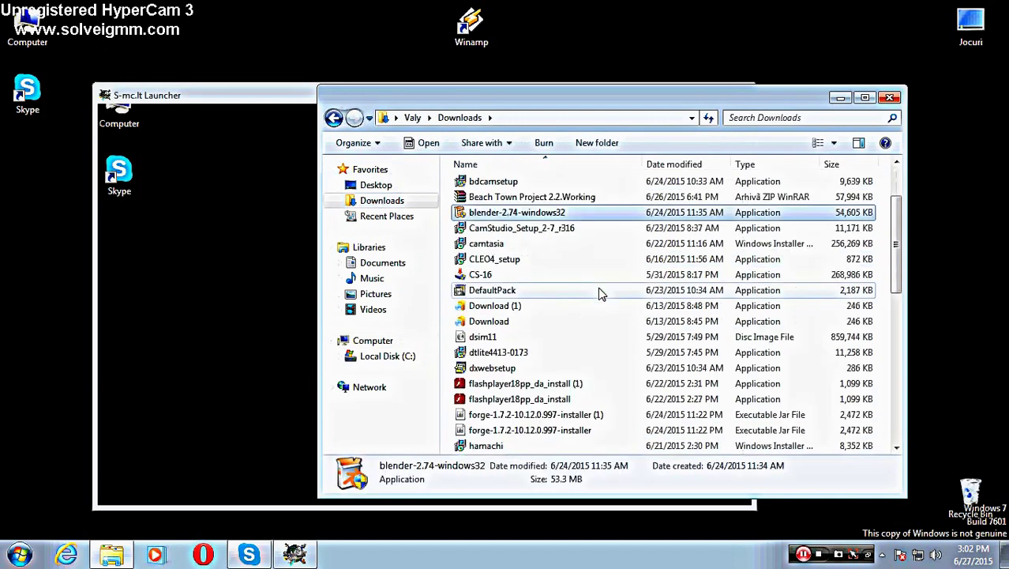
{"action": "scroll", "coordinate": [599, 294], "scroll_direction": "down", "scroll_amount": 4}
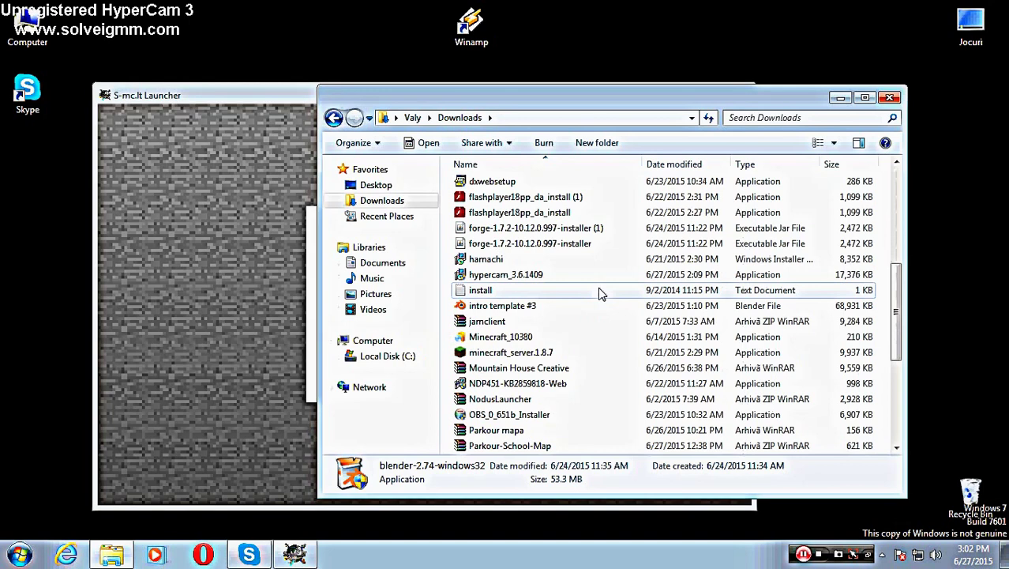
Step: Close the S-mc.lt Launcher window and return to the Downloads folder window
{"action": "left_click", "coordinate": [253, 102]}
{"action": "left_click", "coordinate": [740, 101]}
{"action": "left_click", "coordinate": [754, 276]}
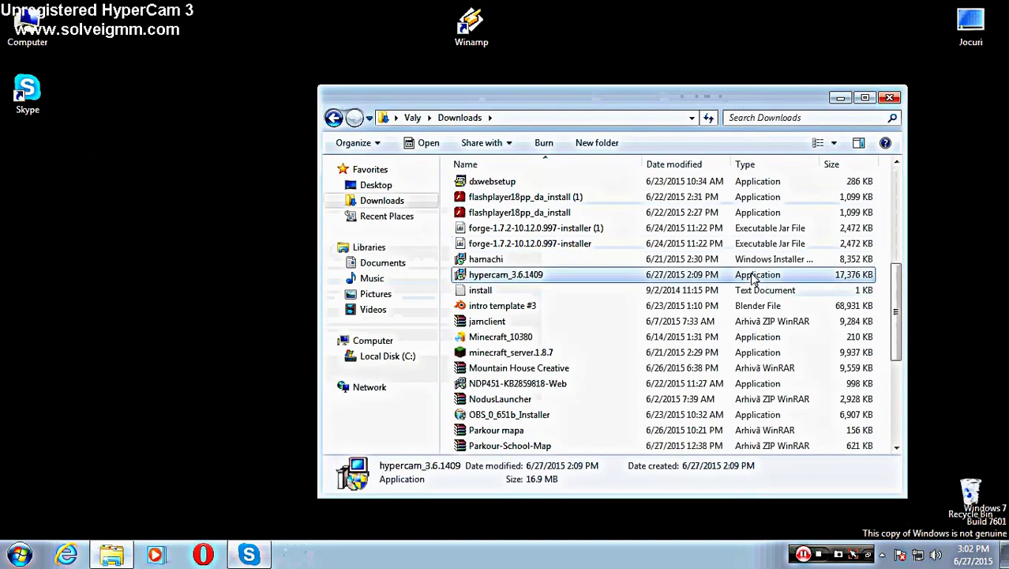
Step: Look through the remaining files in the Downloads folder
{"action": "scroll", "coordinate": [754, 280], "scroll_direction": "down", "scroll_amount": 2}
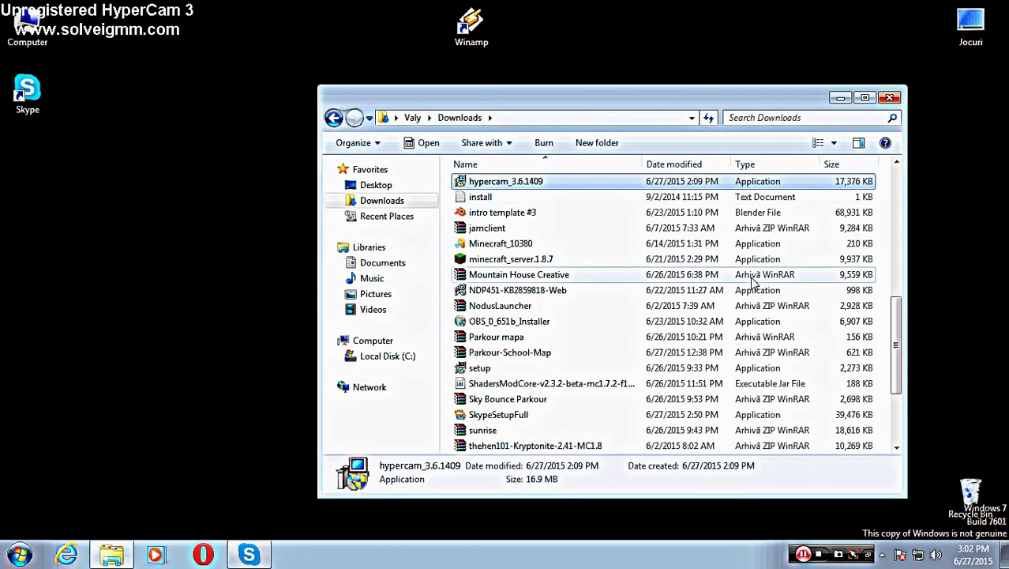
{"action": "scroll", "coordinate": [754, 282], "scroll_direction": "down", "scroll_amount": 3}
{"action": "scroll", "coordinate": [734, 296], "scroll_direction": "up", "scroll_amount": 2}
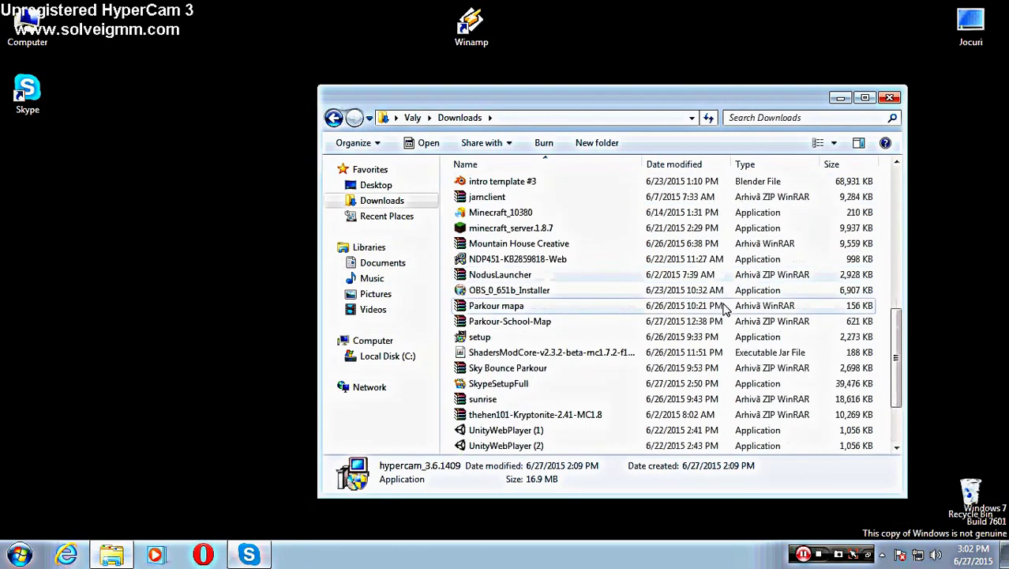
{"action": "scroll", "coordinate": [725, 308], "scroll_direction": "up", "scroll_amount": 6}
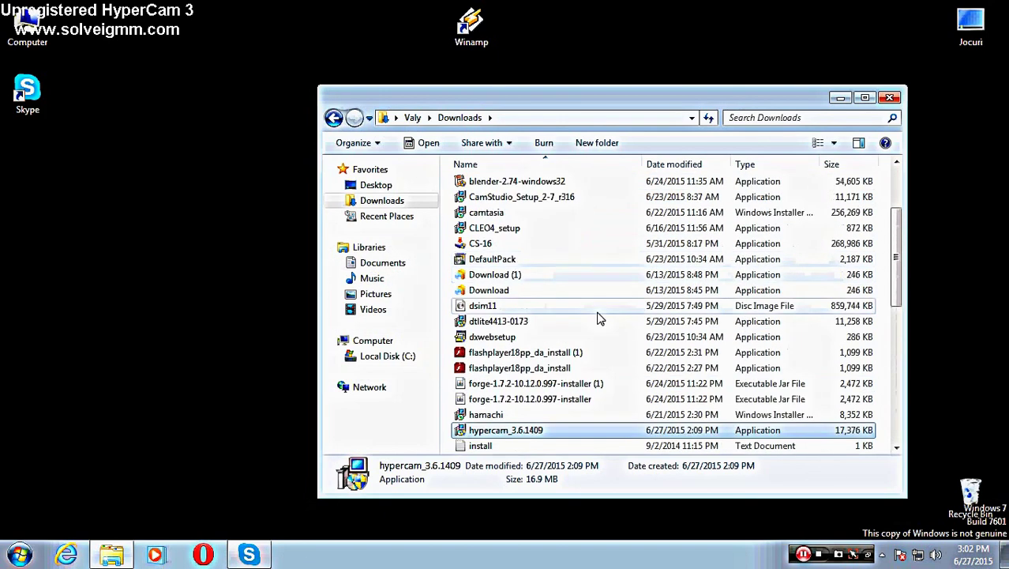
Step: Look through the Fisiere folder on Local Disk (C:) and close the folder window
{"action": "left_click", "coordinate": [381, 356]}
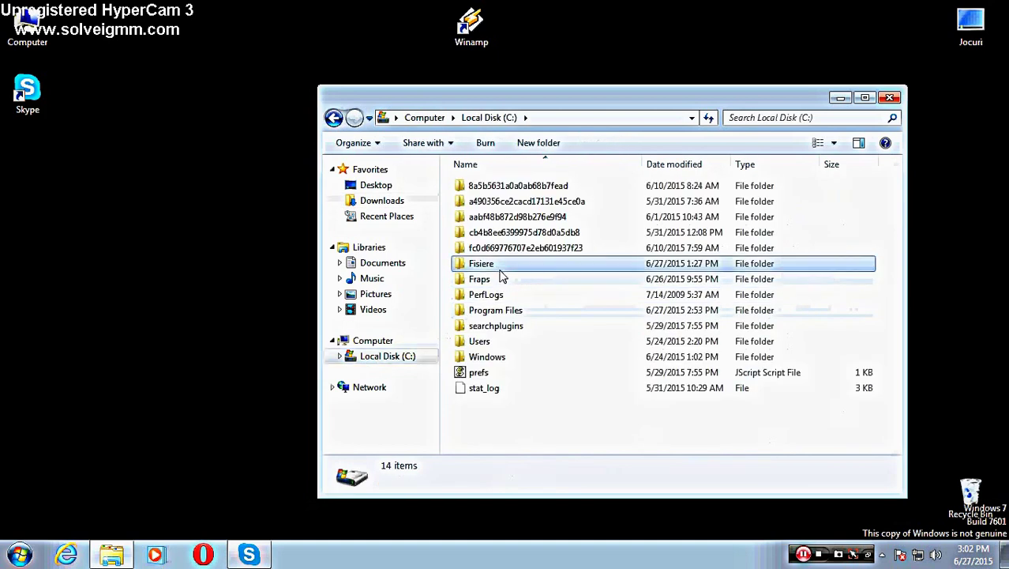
{"action": "double_click", "coordinate": [490, 262]}
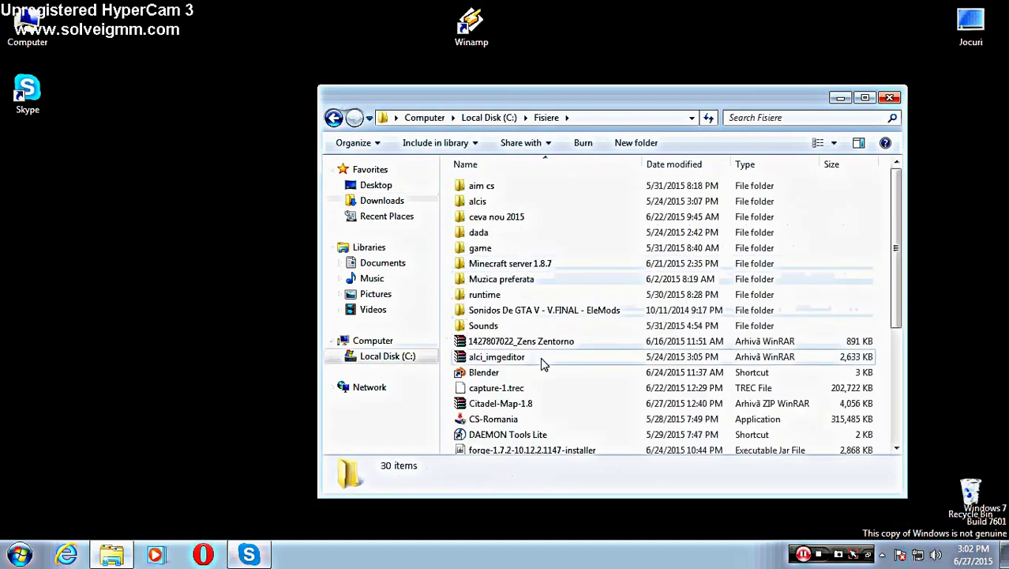
{"action": "scroll", "coordinate": [544, 364], "scroll_direction": "down", "scroll_amount": 4}
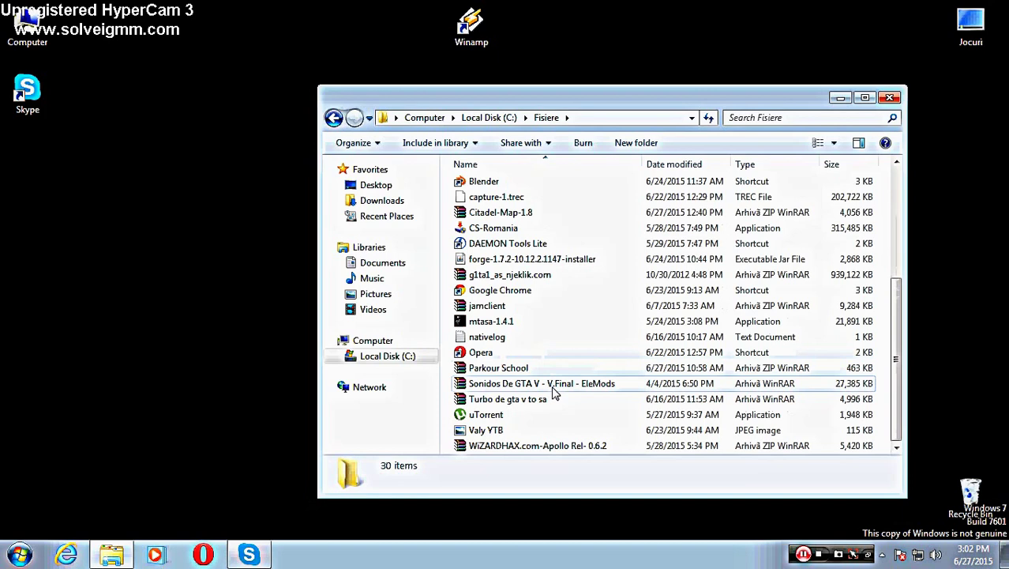
{"action": "scroll", "coordinate": [567, 415], "scroll_direction": "up", "scroll_amount": 4}
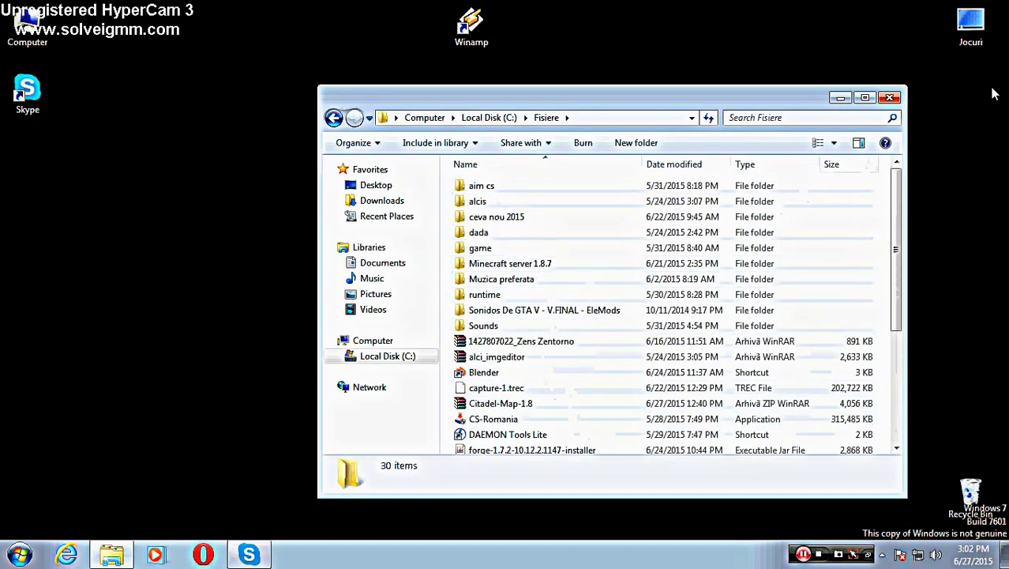
{"action": "left_click", "coordinate": [885, 99]}
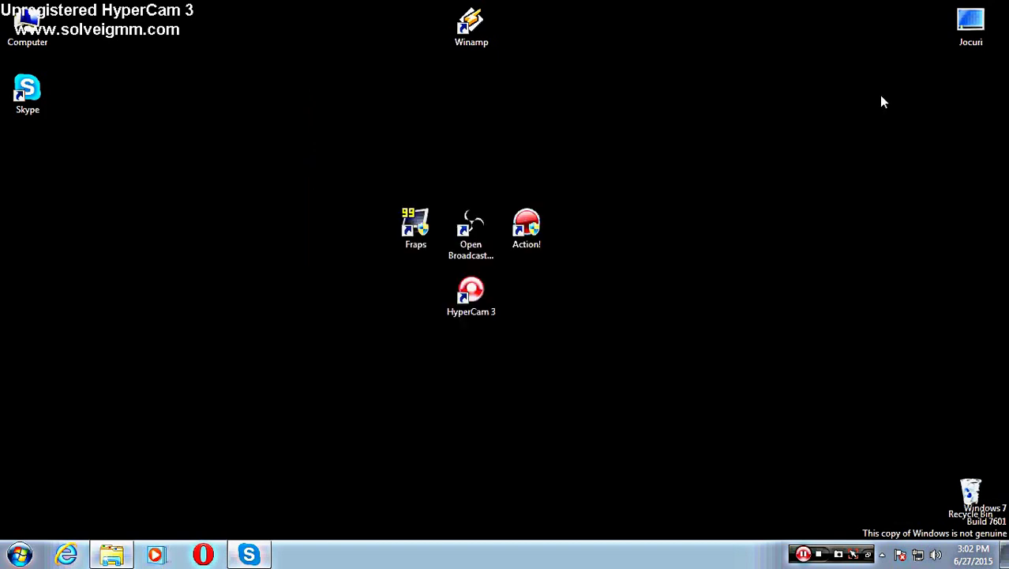
Step: Refresh the desktop twice
{"action": "right_click", "coordinate": [134, 287]}
{"action": "left_click", "coordinate": [157, 328]}
{"action": "right_click", "coordinate": [119, 231]}
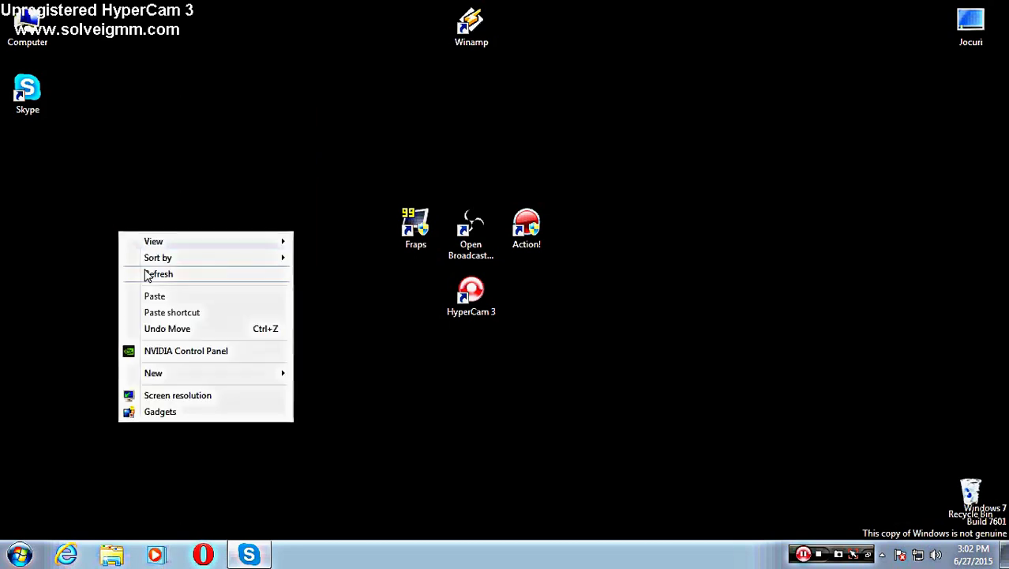
{"action": "left_click", "coordinate": [147, 274]}
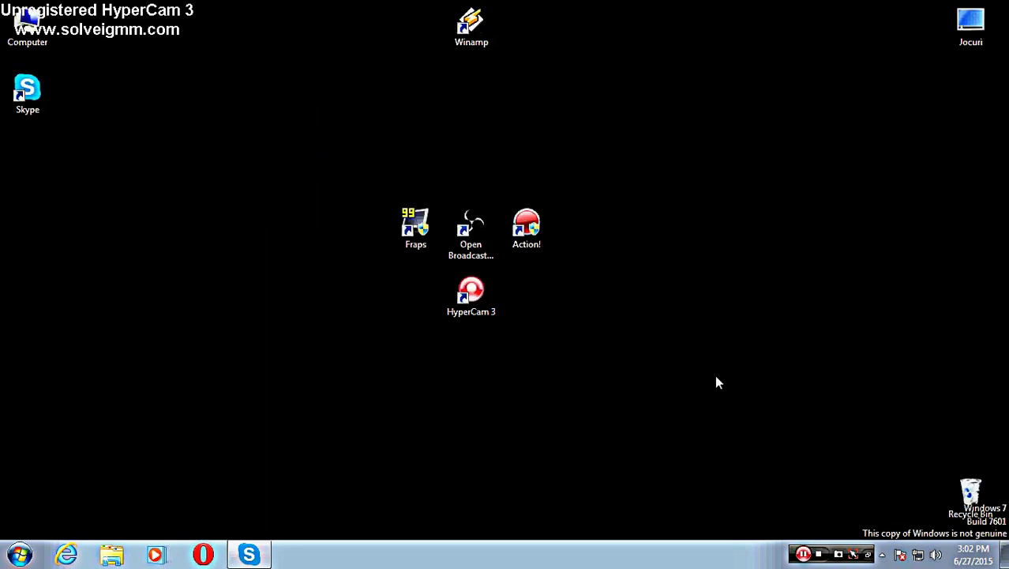
Step: Empty the Recycle Bin and confirm the permanent deletion
{"action": "right_click", "coordinate": [968, 480]}
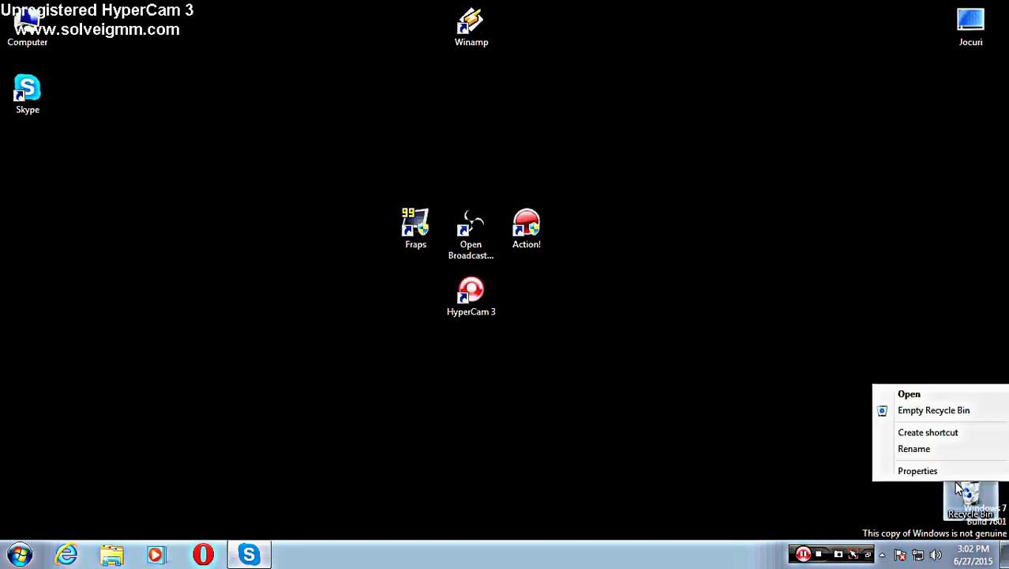
{"action": "left_click", "coordinate": [916, 410]}
{"action": "left_click", "coordinate": [585, 292]}
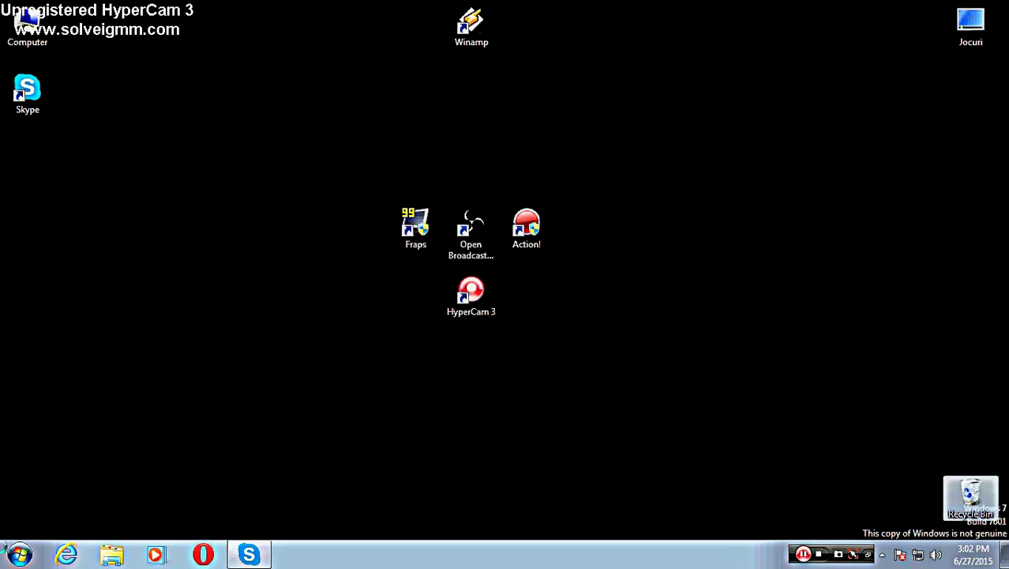
Step: Search Windows for %appdata%, open the Roaming folder and go into its .minecraft folder
{"action": "left_click", "coordinate": [21, 555]}
{"action": "left_click", "coordinate": [94, 520]}
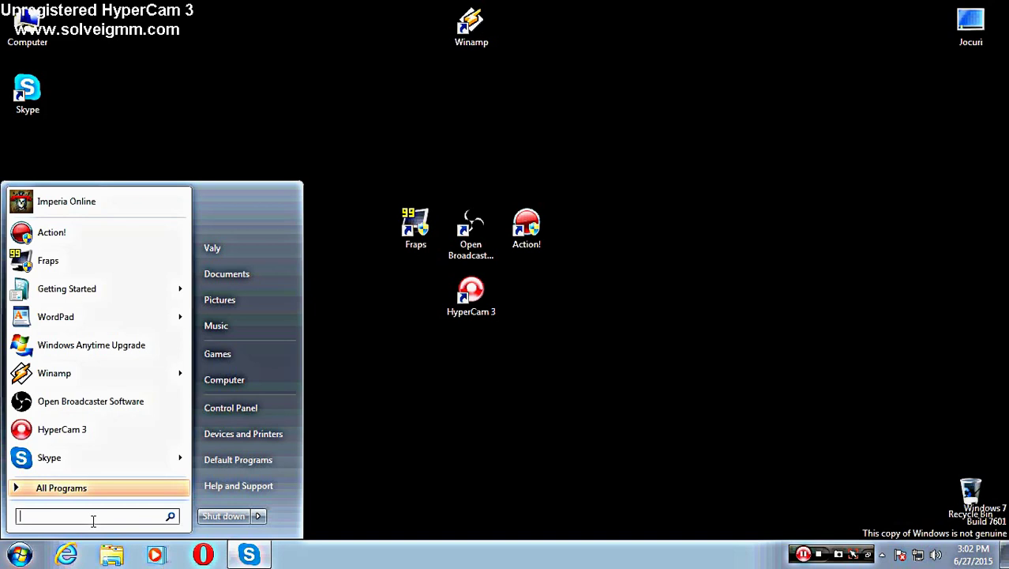
{"action": "type", "text": "%"}
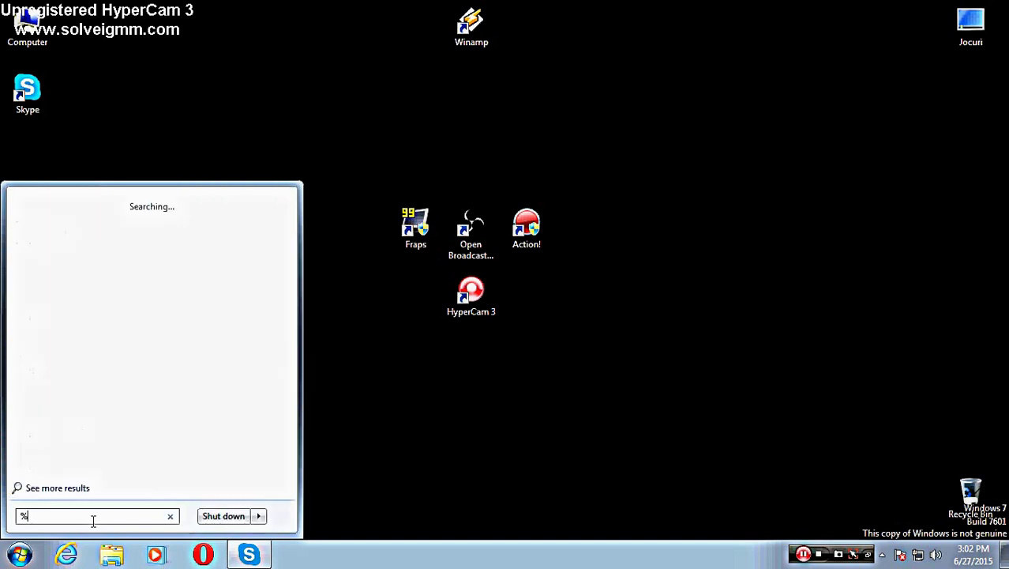
{"action": "type", "text": "appdata%"}
{"action": "left_click", "coordinate": [73, 207]}
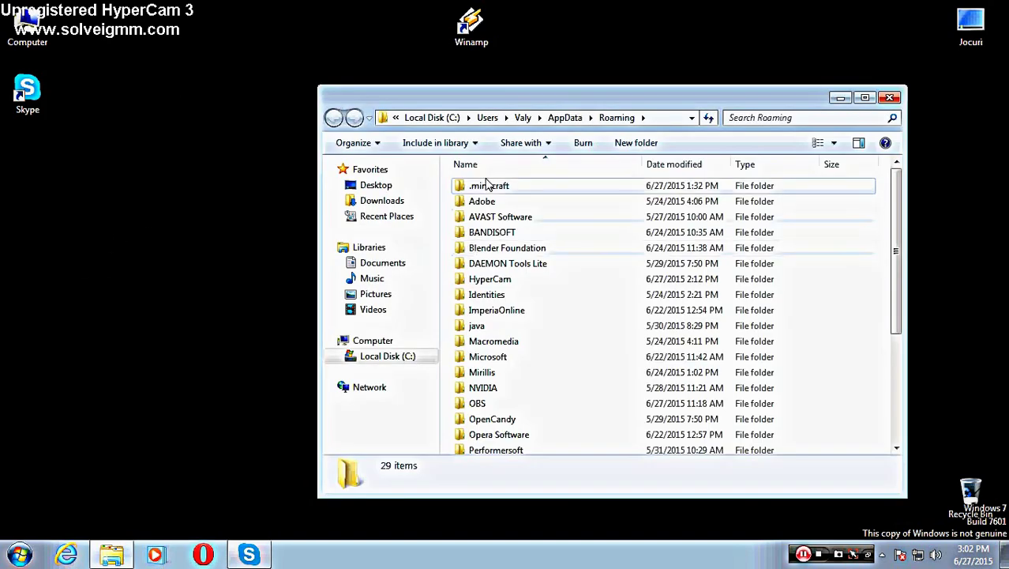
{"action": "double_click", "coordinate": [485, 186]}
Step: Delete the shaderpacks folder from .minecraft, confirming its move to the Recycle Bin
{"action": "scroll", "coordinate": [535, 313], "scroll_direction": "down", "scroll_amount": 3}
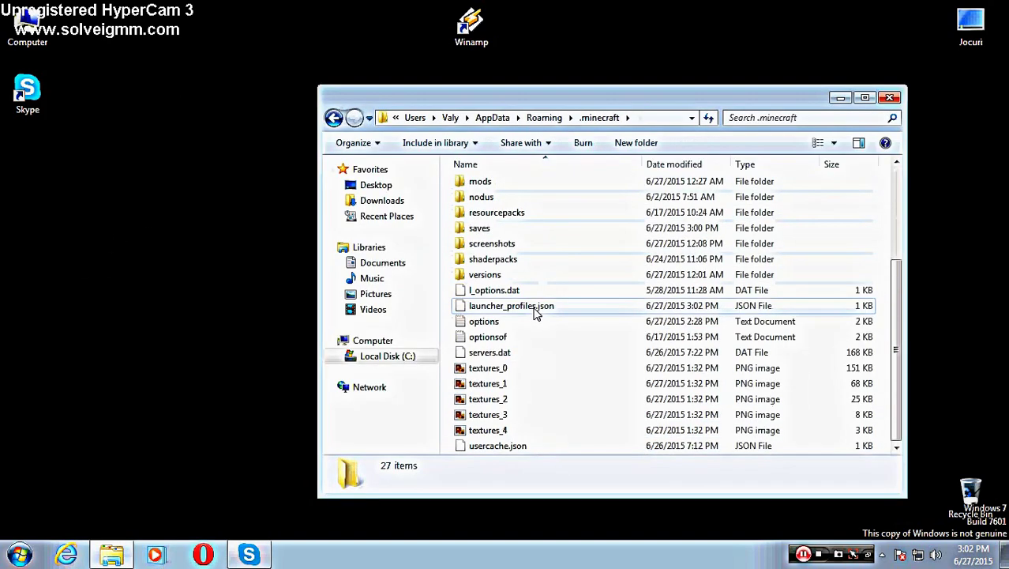
{"action": "scroll", "coordinate": [534, 312], "scroll_direction": "up", "scroll_amount": 3}
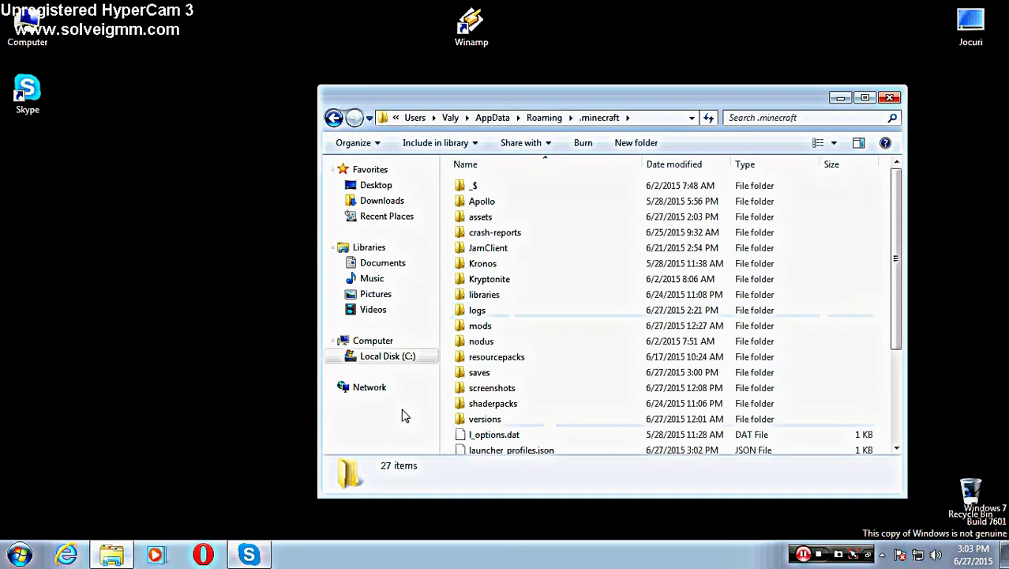
{"action": "left_click", "coordinate": [531, 406]}
{"action": "key", "text": "Delete"}
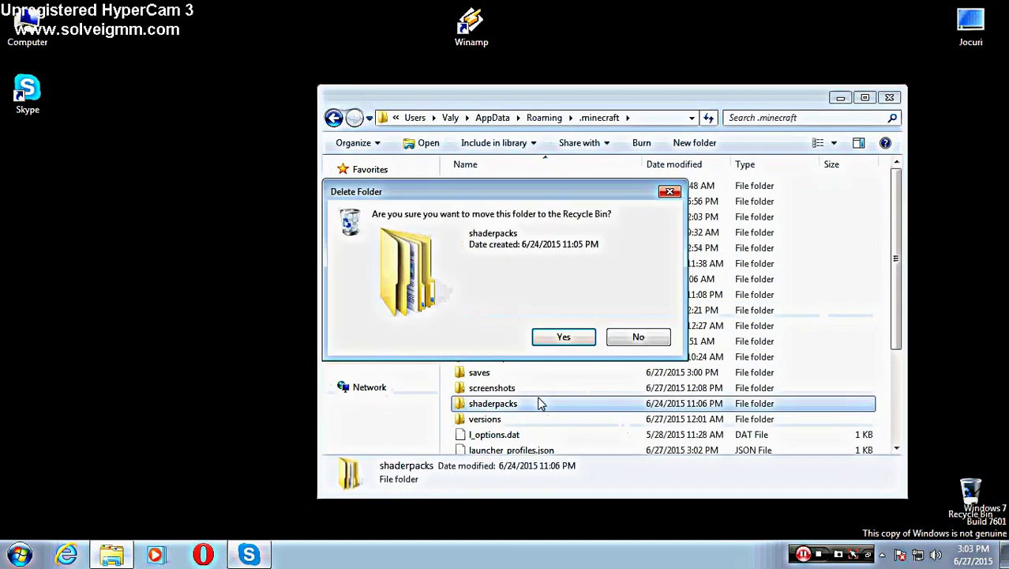
{"action": "left_click", "coordinate": [557, 336]}
Step: Open the resourcepacks folder in .minecraft and look over the packs stored there
{"action": "left_click", "coordinate": [521, 295]}
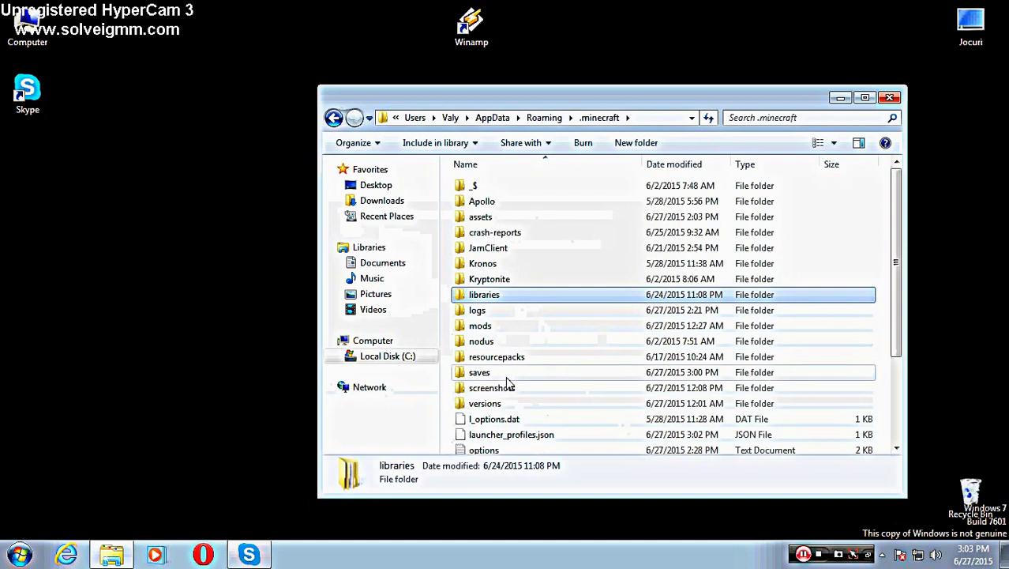
{"action": "left_click", "coordinate": [556, 342]}
{"action": "left_click", "coordinate": [534, 358]}
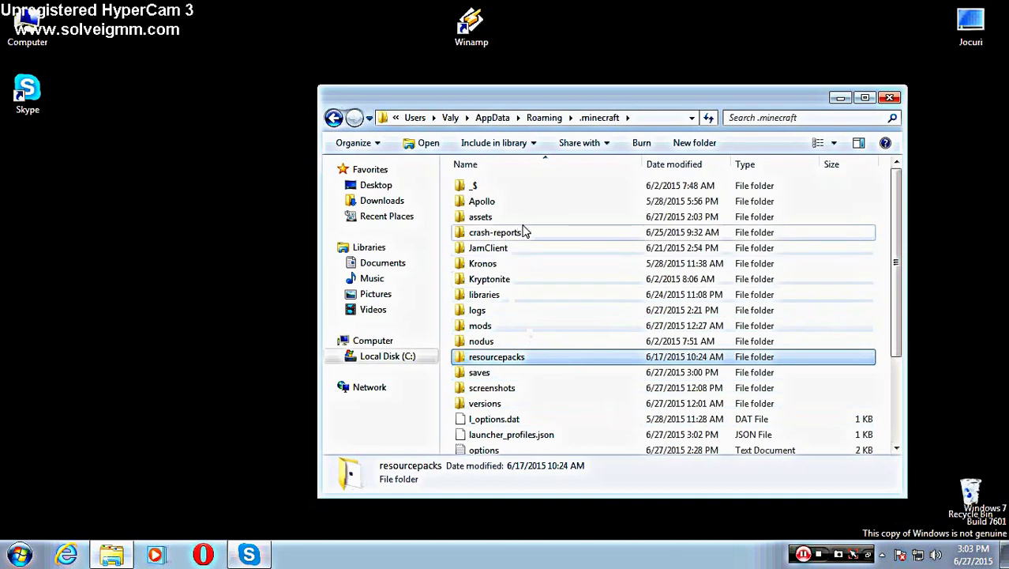
{"action": "scroll", "coordinate": [525, 233], "scroll_direction": "down", "scroll_amount": 3}
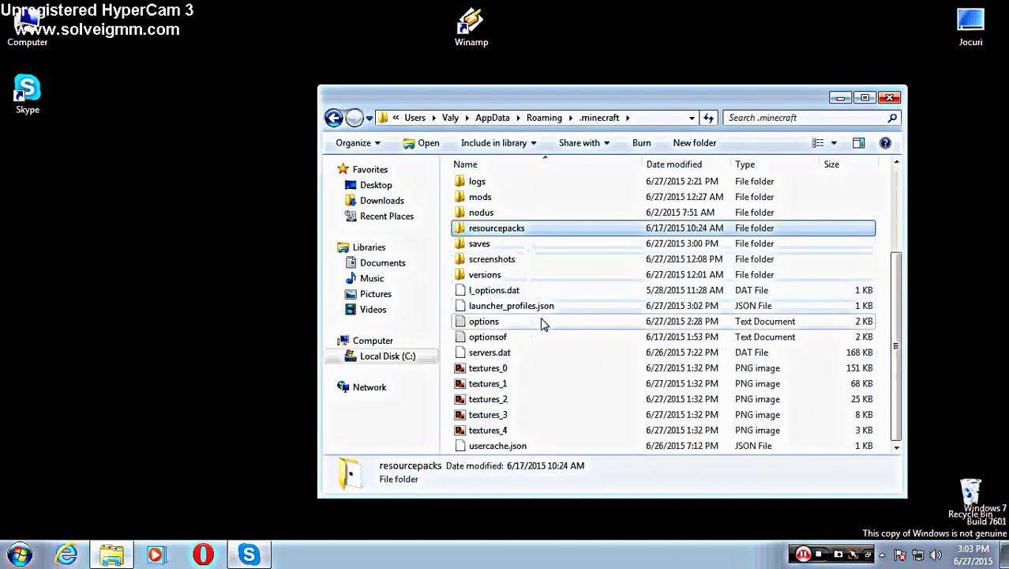
{"action": "scroll", "coordinate": [544, 323], "scroll_direction": "up", "scroll_amount": 2}
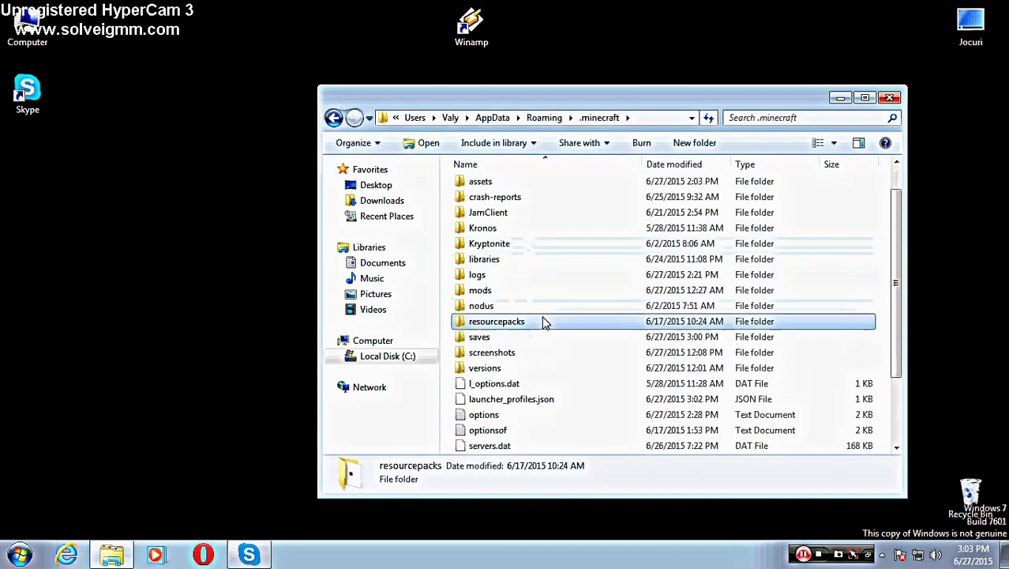
{"action": "scroll", "coordinate": [608, 293], "scroll_direction": "up", "scroll_amount": 1}
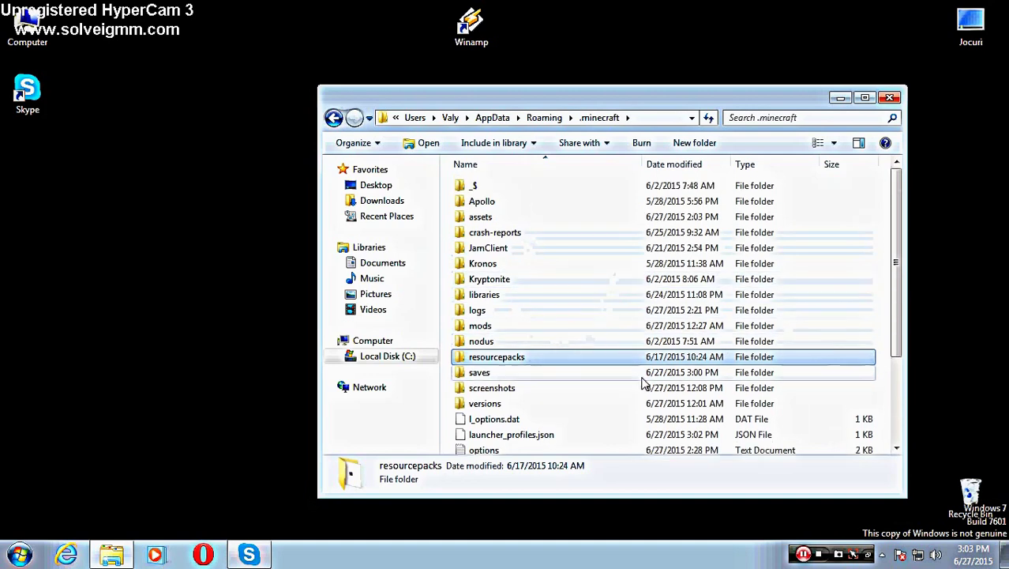
{"action": "double_click", "coordinate": [489, 357]}
{"action": "left_click_drag", "start_coordinate": [556, 444], "coordinate": [496, 218]}
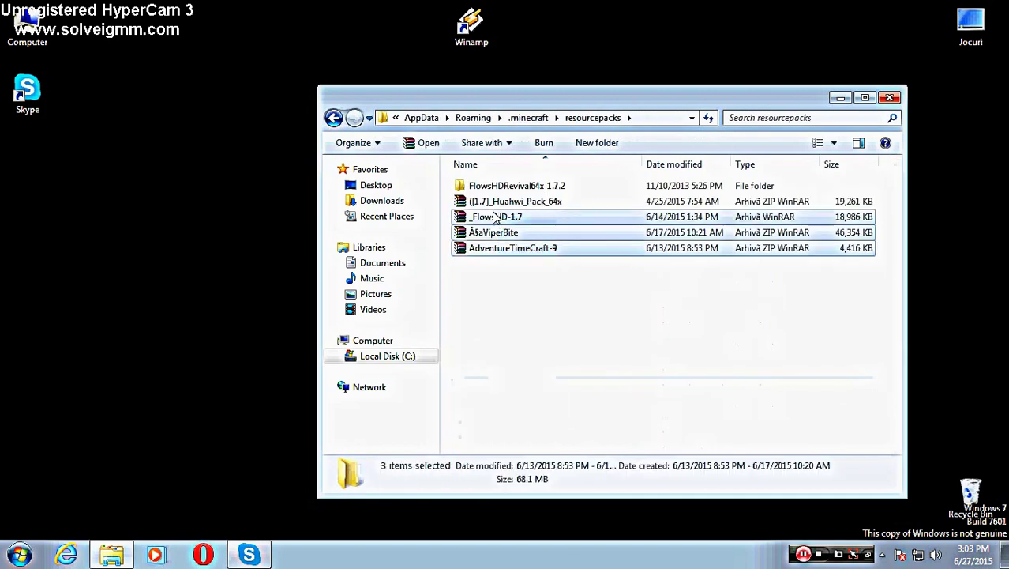
{"action": "left_click", "coordinate": [496, 253]}
{"action": "left_click", "coordinate": [533, 306]}
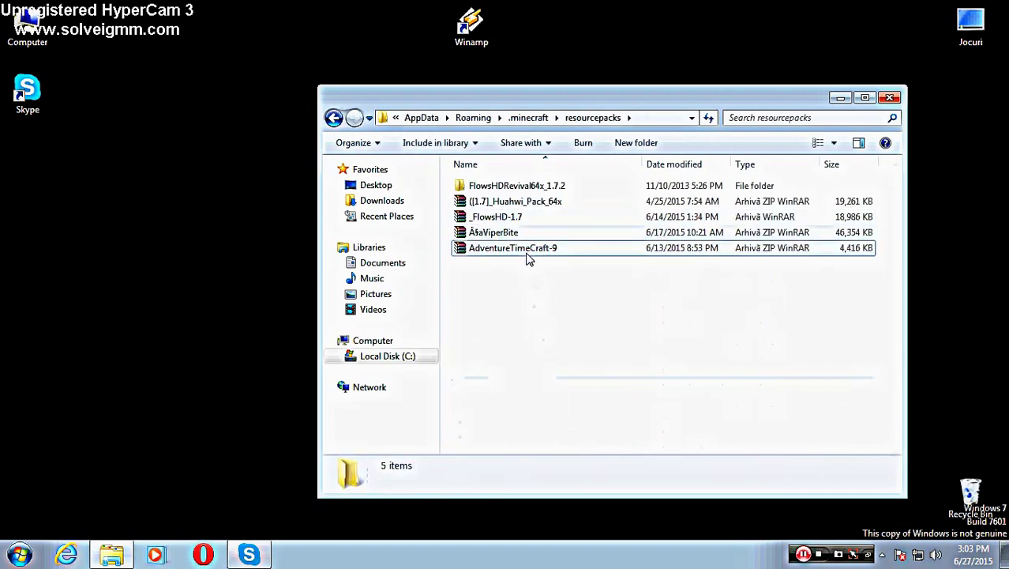
Step: Move the AdventureTimeCraft-9 archive from the resourcepacks folder to the desktop
{"action": "left_click_drag", "start_coordinate": [529, 259], "coordinate": [139, 237]}
{"action": "left_click_drag", "start_coordinate": [164, 136], "coordinate": [85, 343]}
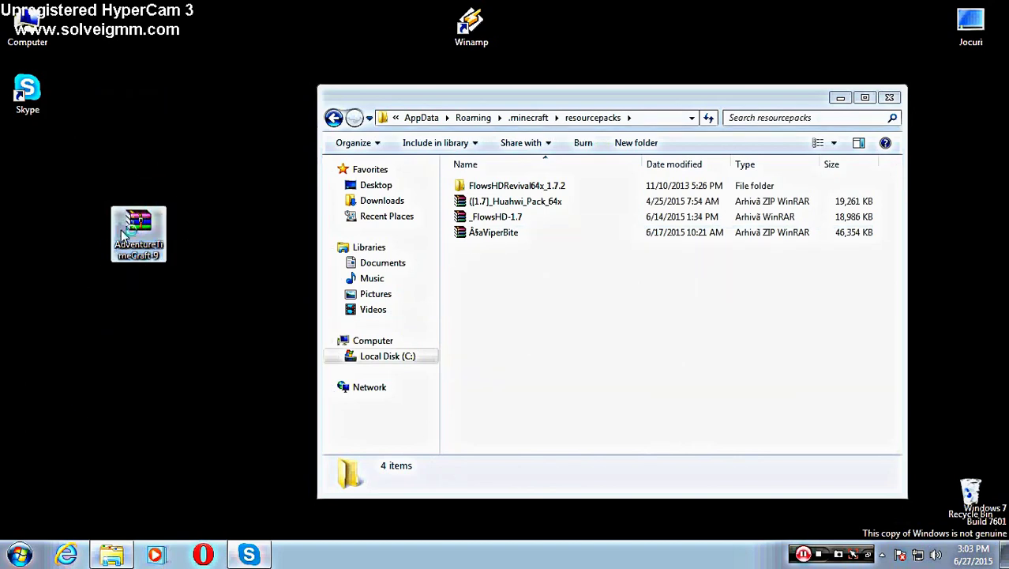
Step: Open the AdventureTimeCraft-9 archive in WinRAR, examine its top-level folders and pack files, and close it
{"action": "double_click", "coordinate": [143, 238]}
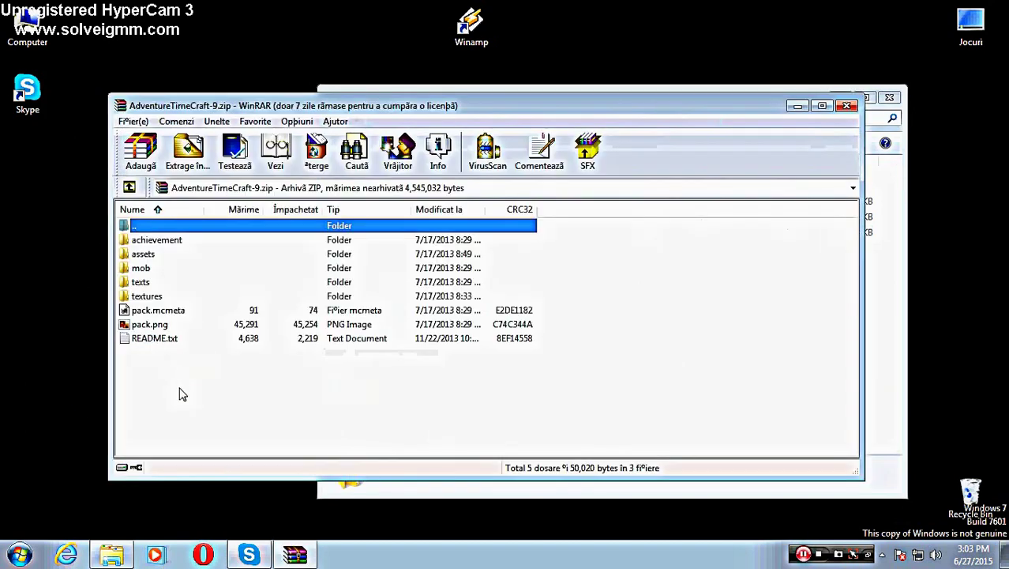
{"action": "left_click_drag", "start_coordinate": [179, 387], "coordinate": [149, 313]}
{"action": "left_click_drag", "start_coordinate": [129, 419], "coordinate": [154, 312]}
{"action": "left_click", "coordinate": [851, 107]}
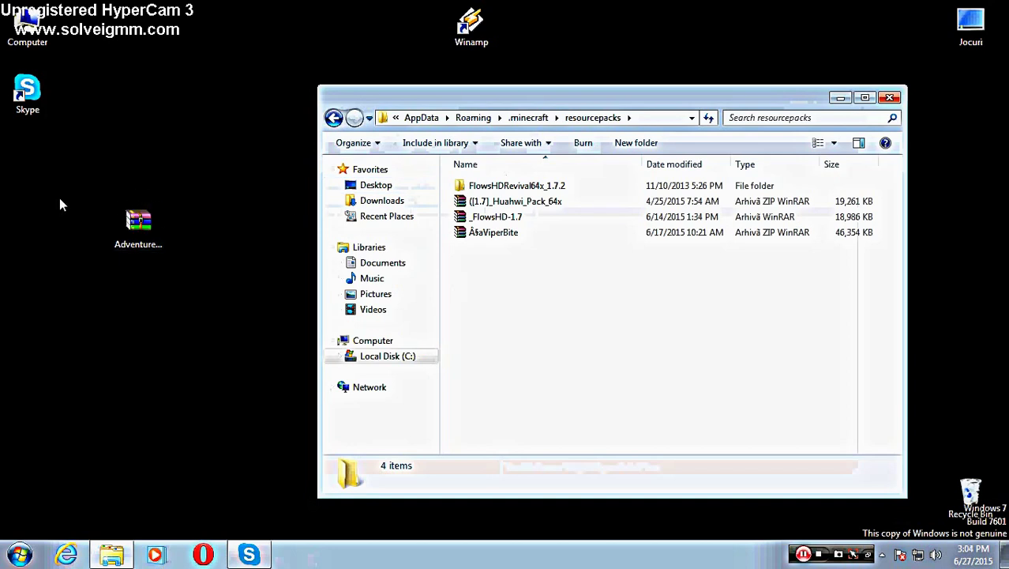
Step: Move the AdventureTimeCraft-9 archive from the desktop back into the resourcepacks folder
{"action": "left_click_drag", "start_coordinate": [63, 175], "coordinate": [178, 319]}
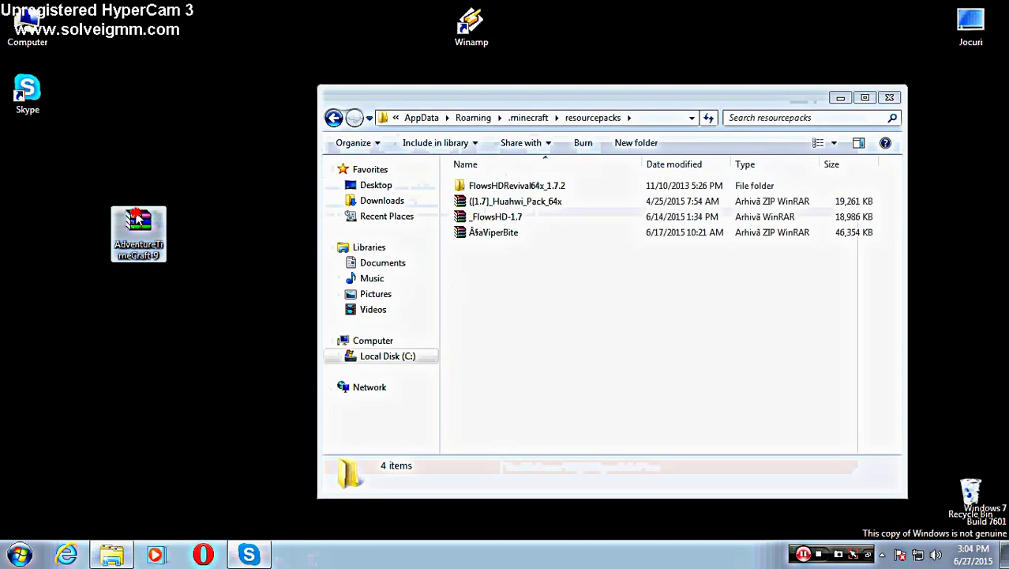
{"action": "left_click_drag", "start_coordinate": [138, 211], "coordinate": [549, 311]}
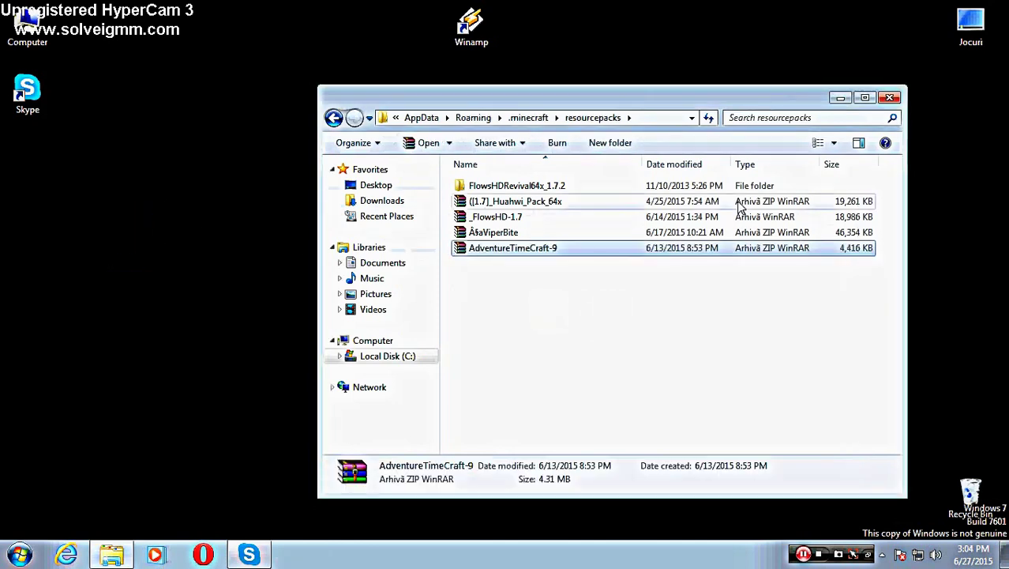
Step: Search Local Disk (C:) for "flow"
{"action": "left_click", "coordinate": [333, 119]}
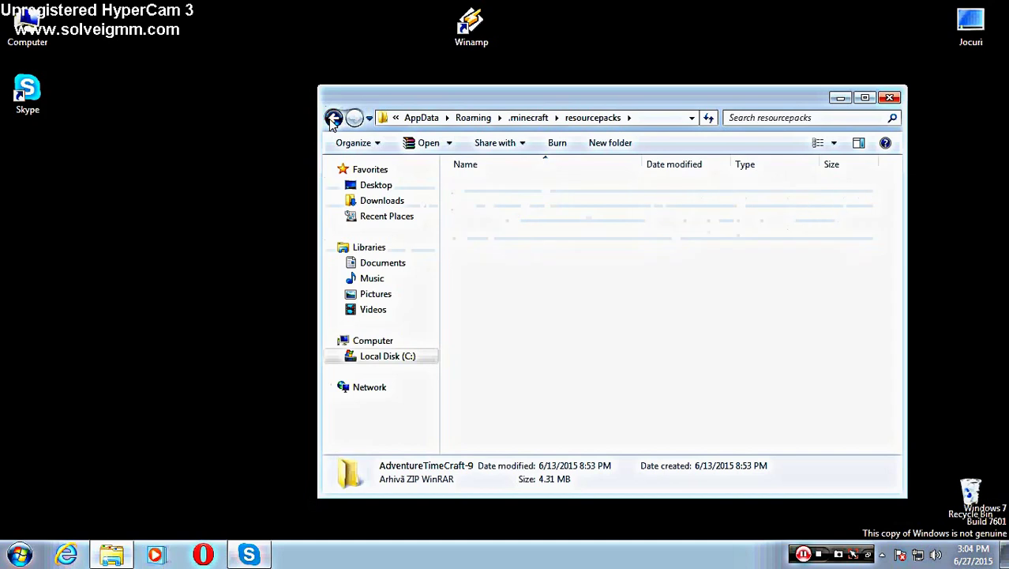
{"action": "left_click", "coordinate": [368, 362]}
{"action": "left_click", "coordinate": [489, 264]}
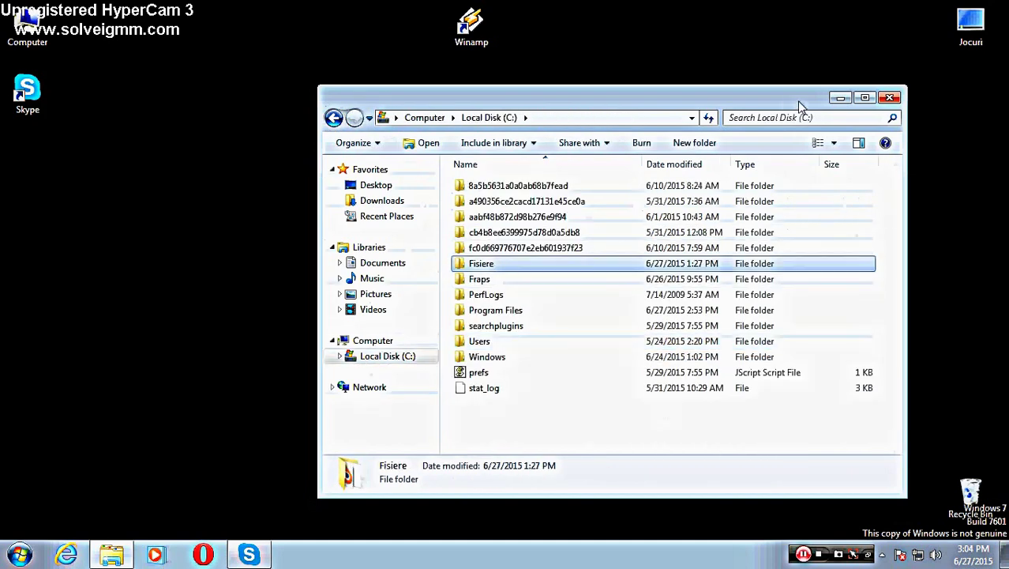
{"action": "left_click", "coordinate": [806, 117]}
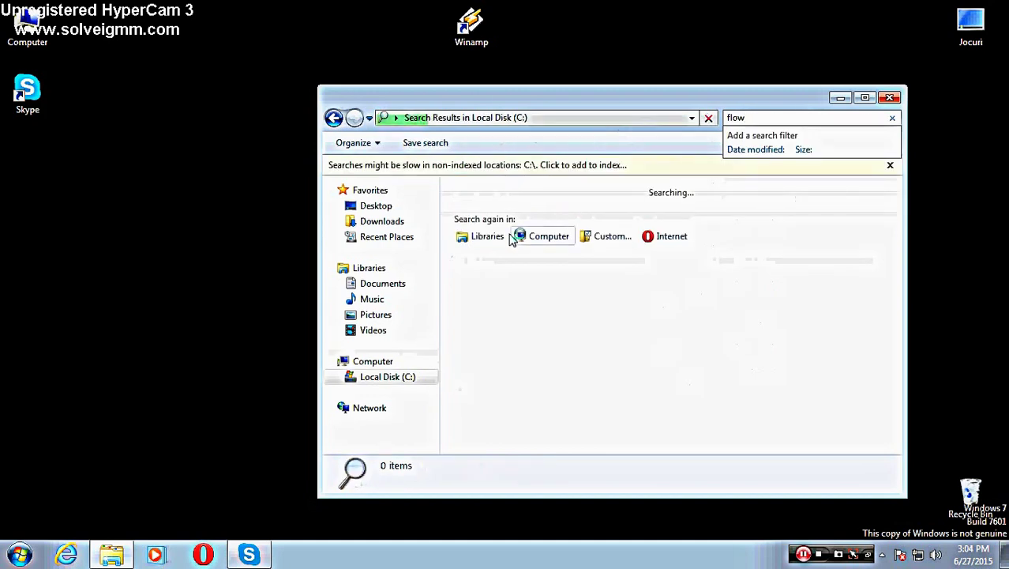
Step: Open the Fisiere folder on Local Disk (C:), search it for "flow", and leave the search results
{"action": "left_click", "coordinate": [367, 385]}
{"action": "double_click", "coordinate": [560, 267]}
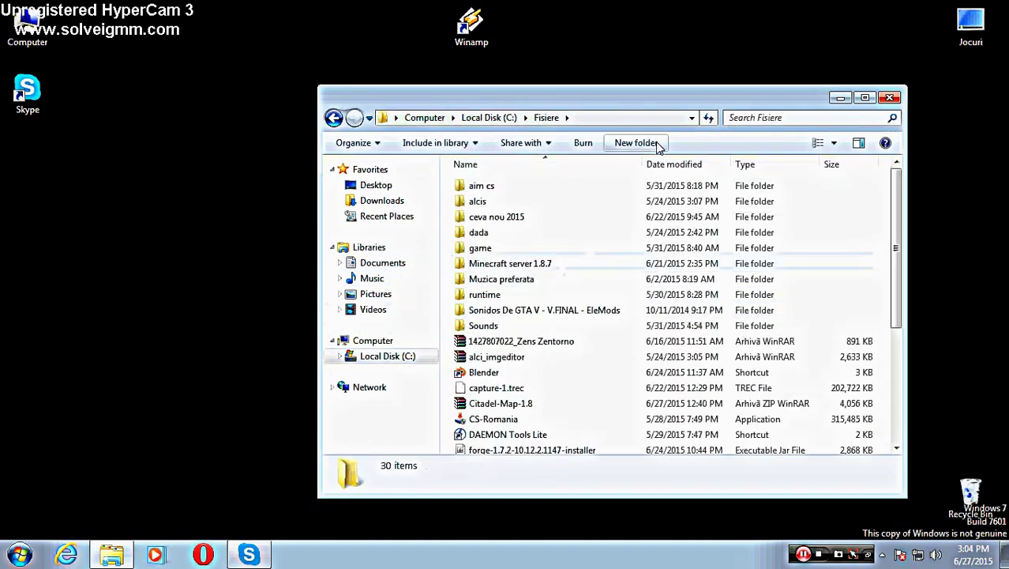
{"action": "left_click", "coordinate": [730, 117]}
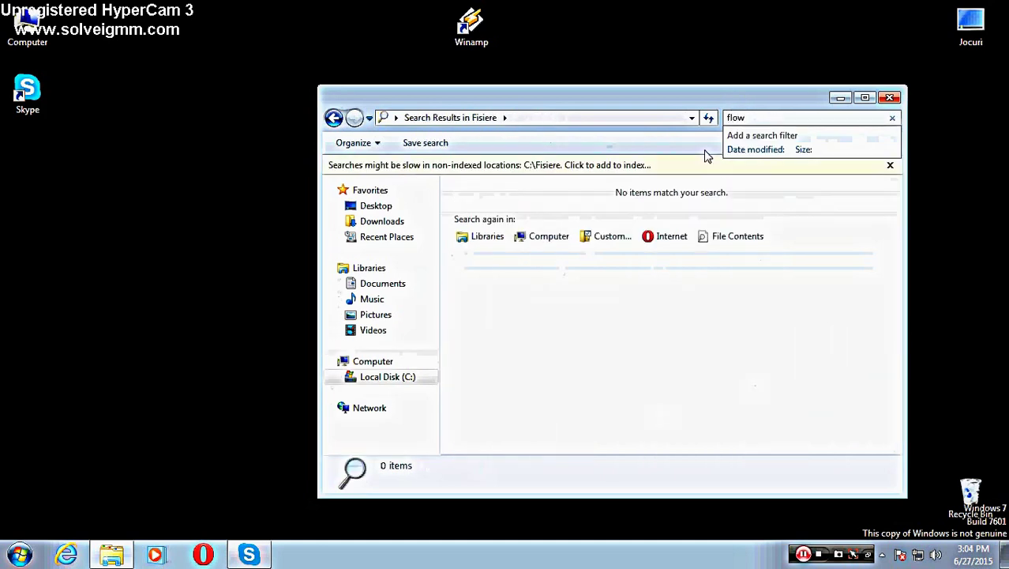
{"action": "left_click", "coordinate": [333, 117]}
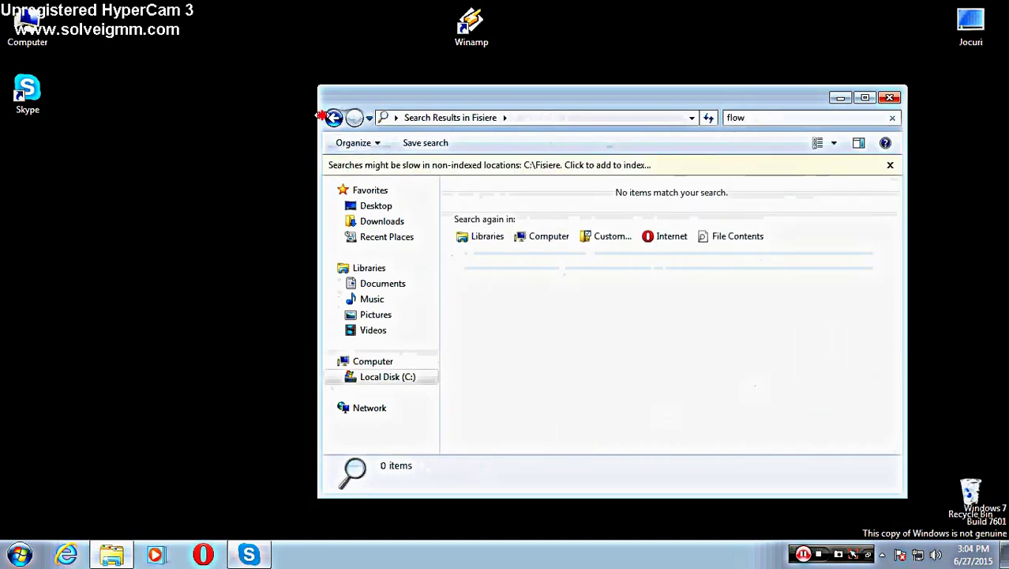
Step: Look through the archives and other files in the Fisiere folder, and close the window
{"action": "left_click", "coordinate": [582, 345]}
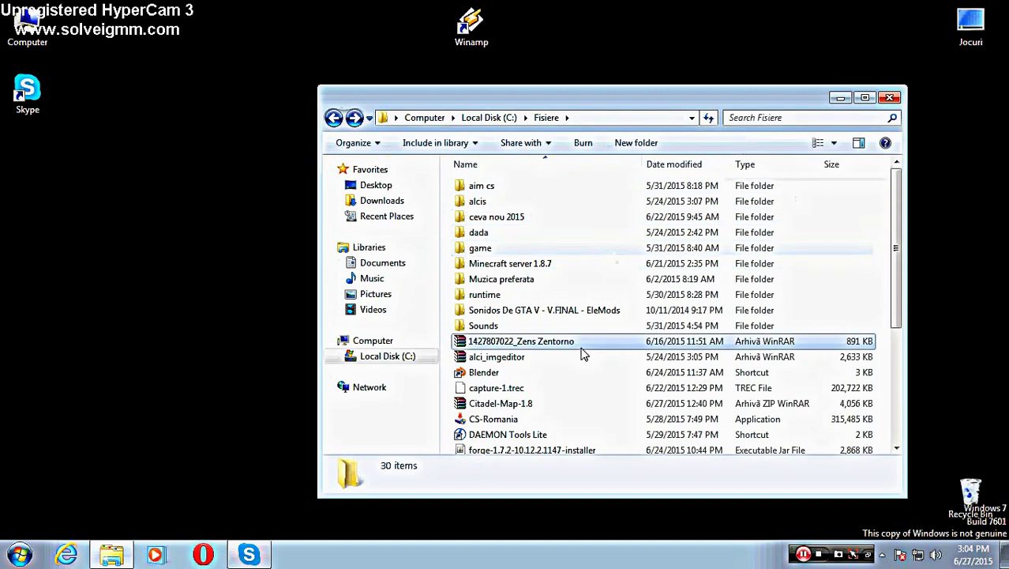
{"action": "scroll", "coordinate": [582, 350], "scroll_direction": "down", "scroll_amount": 4}
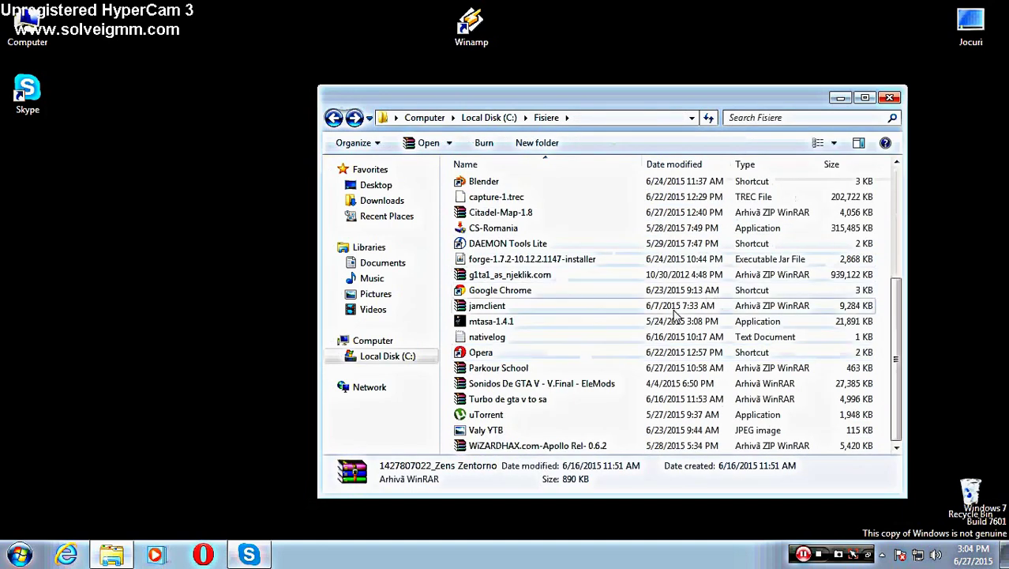
{"action": "left_click", "coordinate": [649, 385]}
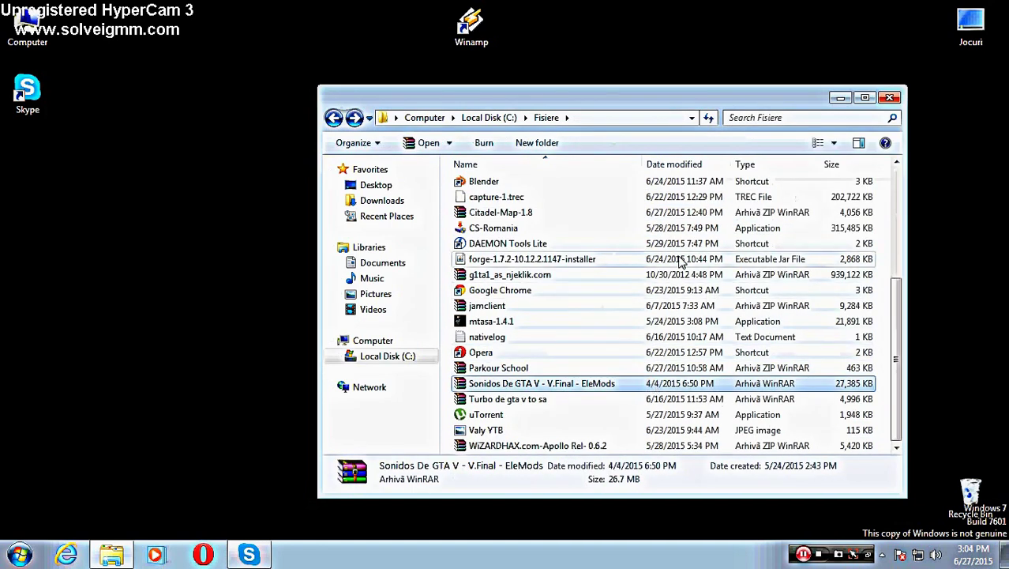
{"action": "left_click", "coordinate": [891, 97]}
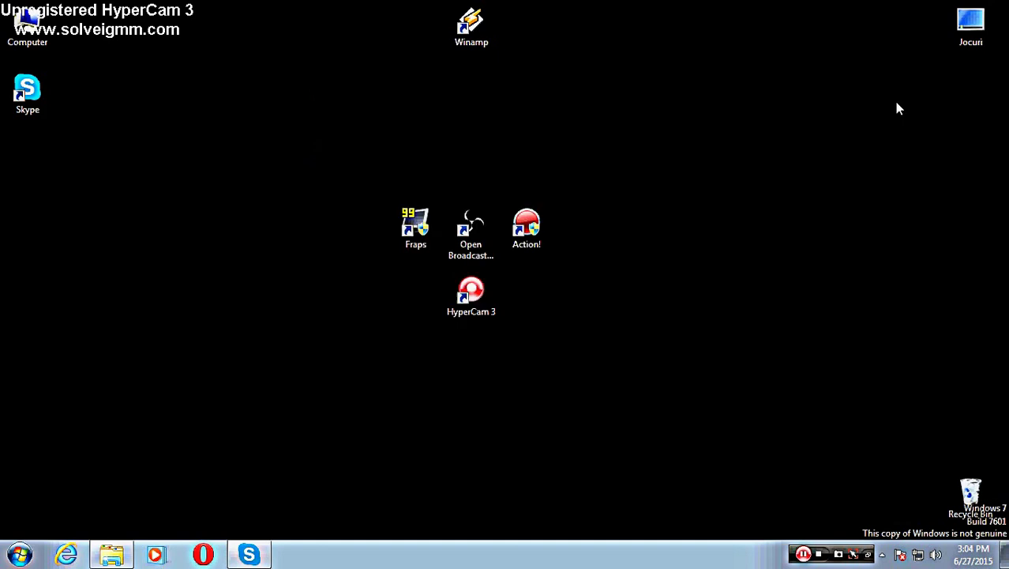
{"action": "right_click", "coordinate": [694, 153]}
{"action": "left_click", "coordinate": [726, 197]}
{"action": "right_click", "coordinate": [722, 195]}
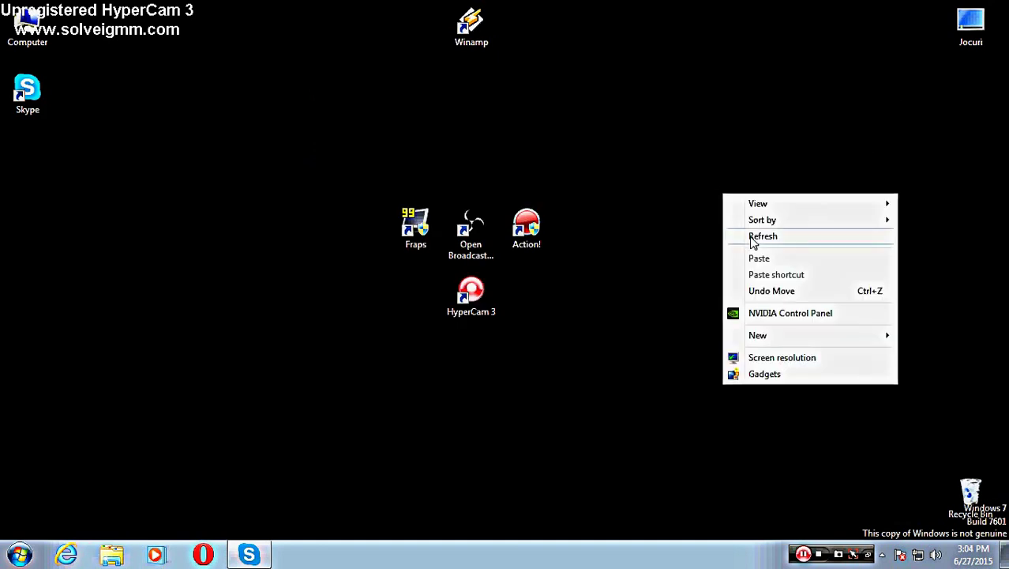
{"action": "left_click", "coordinate": [750, 238]}
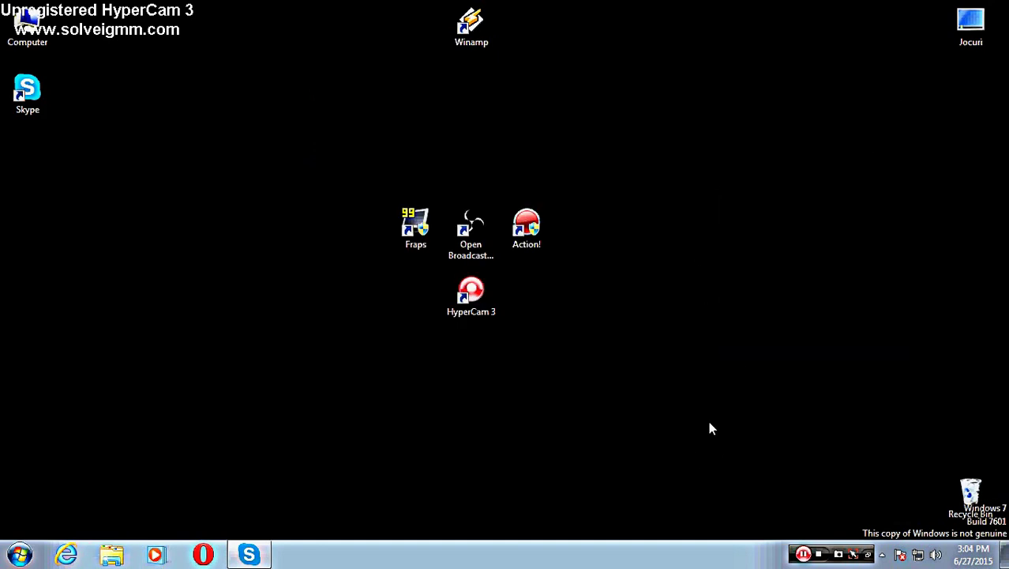
{"action": "left_click_drag", "start_coordinate": [595, 93], "coordinate": [142, 538]}
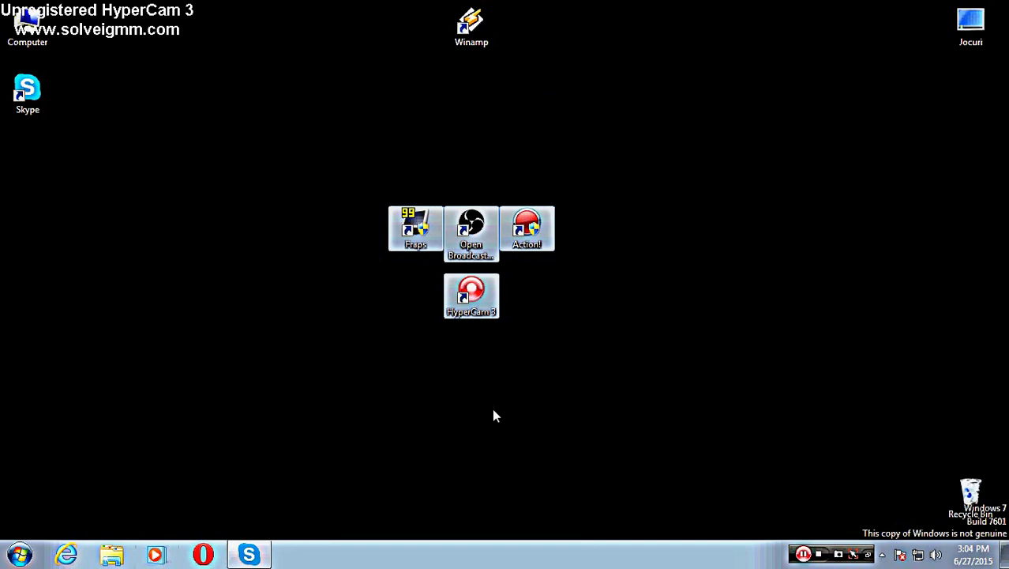
{"action": "left_click_drag", "start_coordinate": [701, 147], "coordinate": [155, 540]}
{"action": "key", "text": "super"}
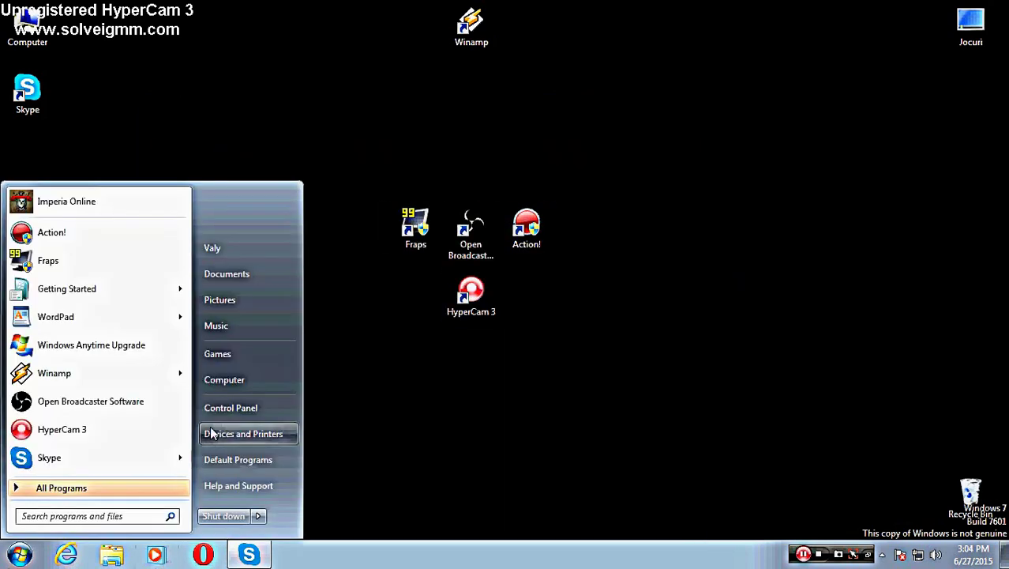
{"action": "left_click", "coordinate": [118, 514]}
{"action": "type", "text": "%appdata5"}
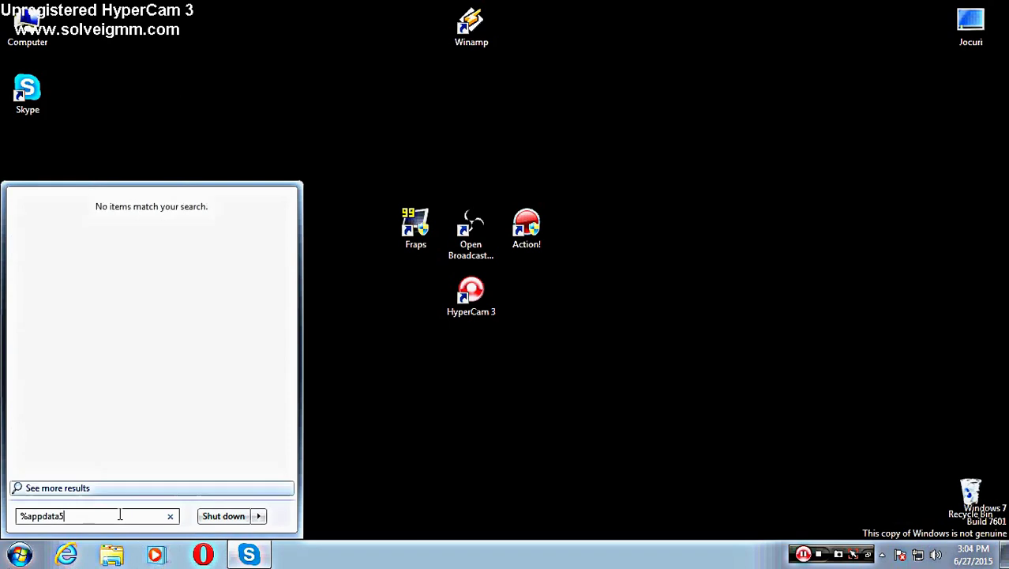
{"action": "key", "text": "Return"}
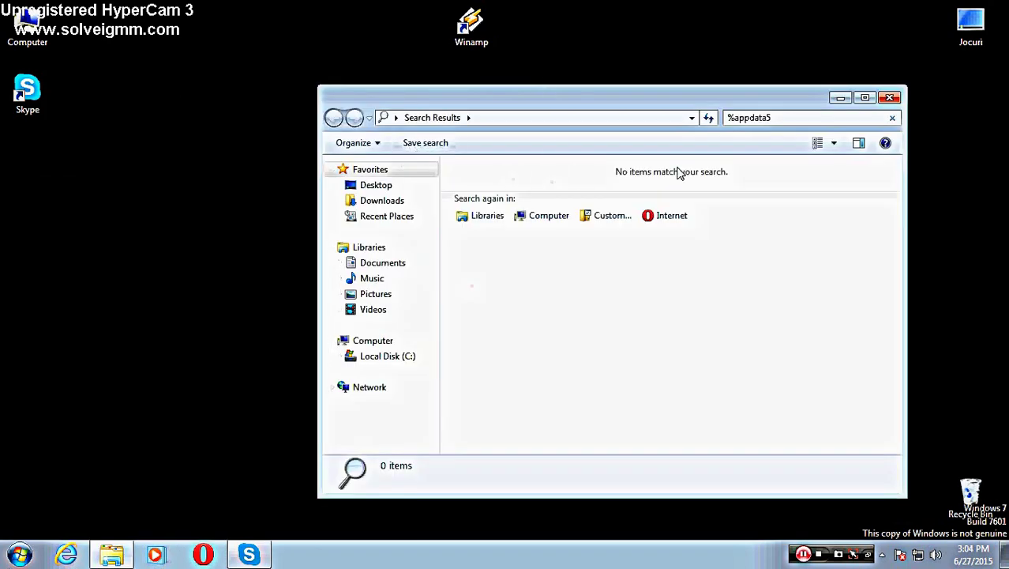
{"action": "left_click", "coordinate": [792, 118]}
{"action": "left_click", "coordinate": [793, 118]}
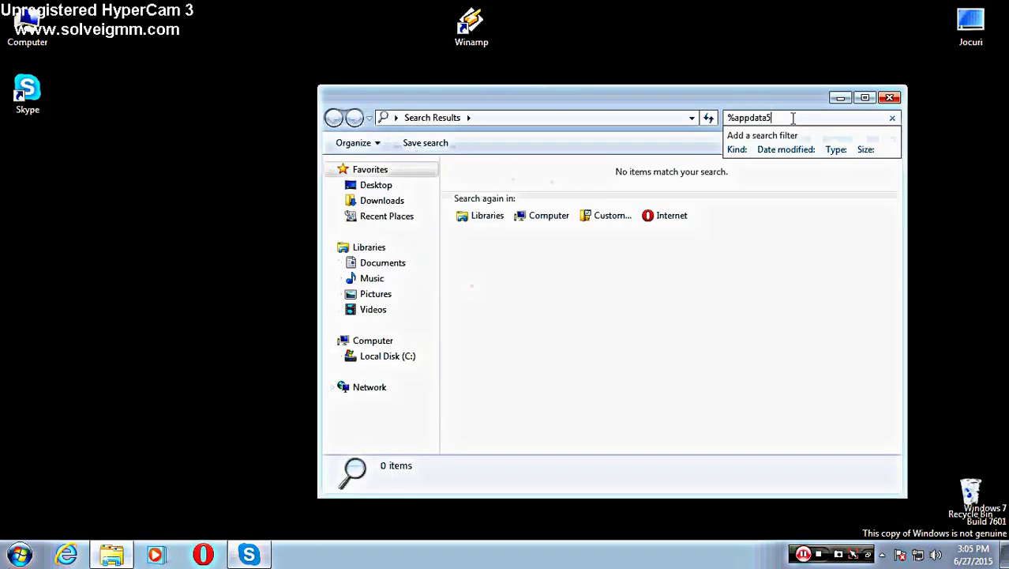
{"action": "type", "text": "%"}
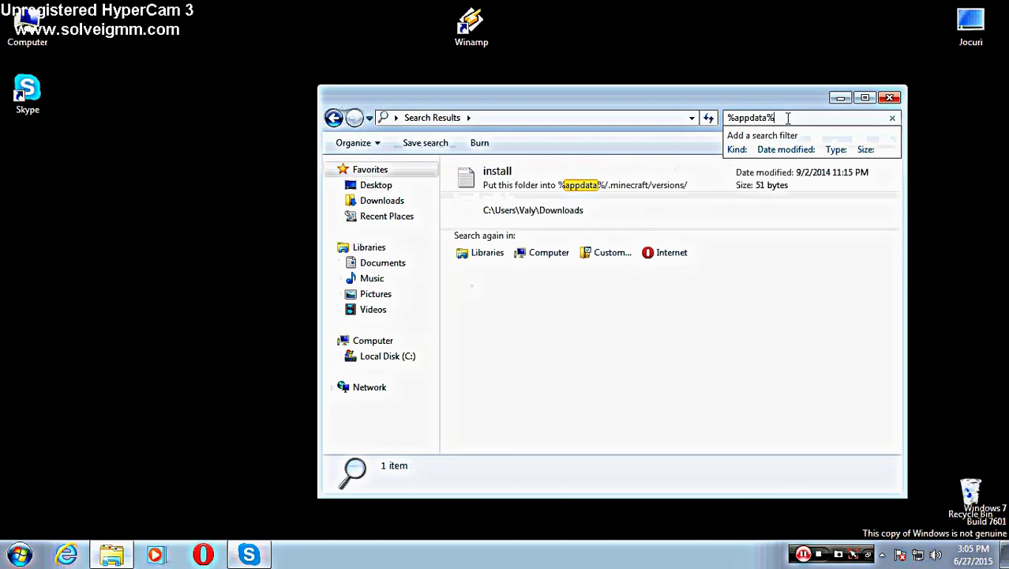
{"action": "key", "text": "Return"}
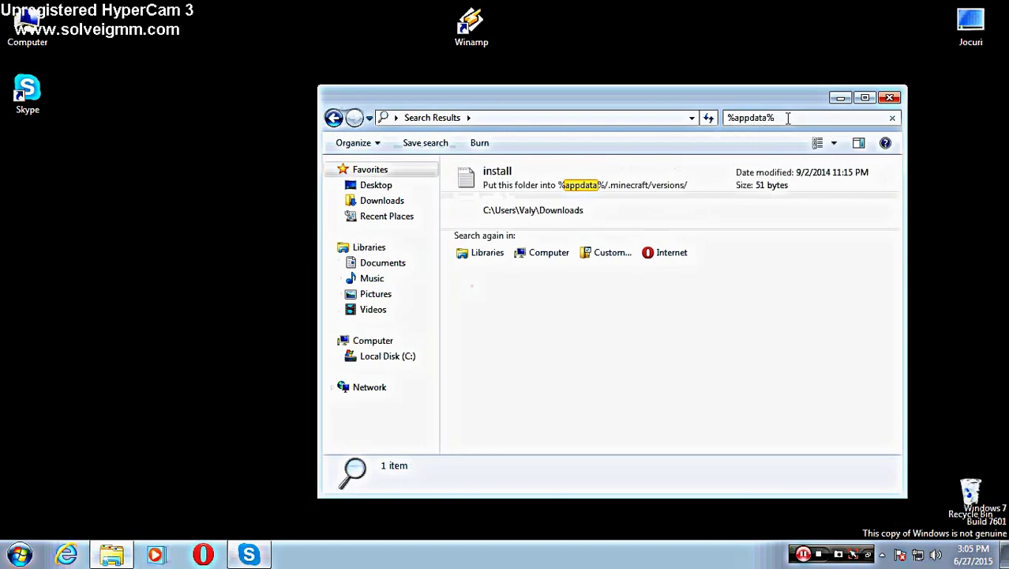
{"action": "left_click", "coordinate": [899, 98]}
Step: Open the AppData Roaming folder by searching for %appdata% from the desktop
{"action": "left_click", "coordinate": [19, 554]}
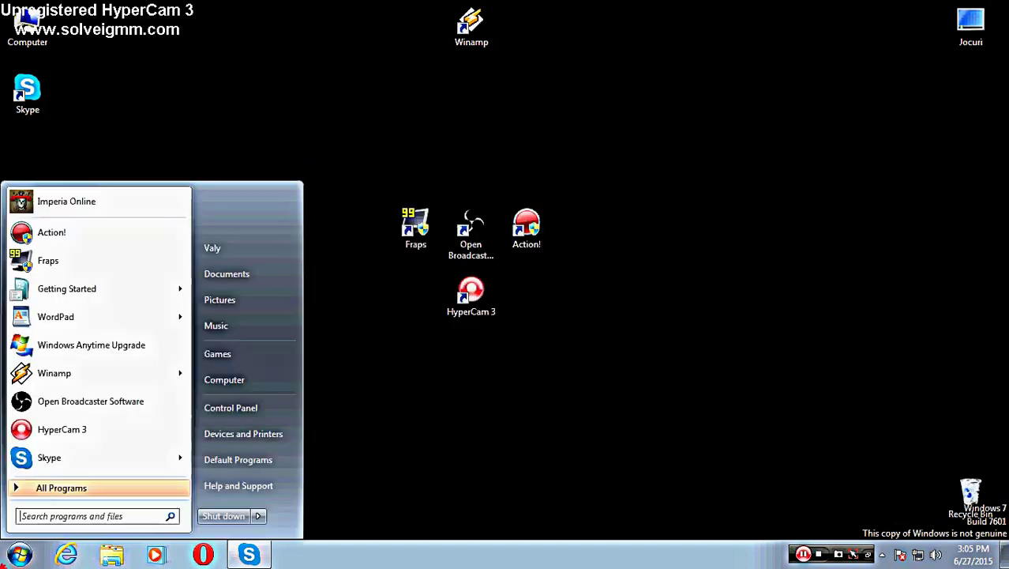
{"action": "left_click", "coordinate": [52, 517]}
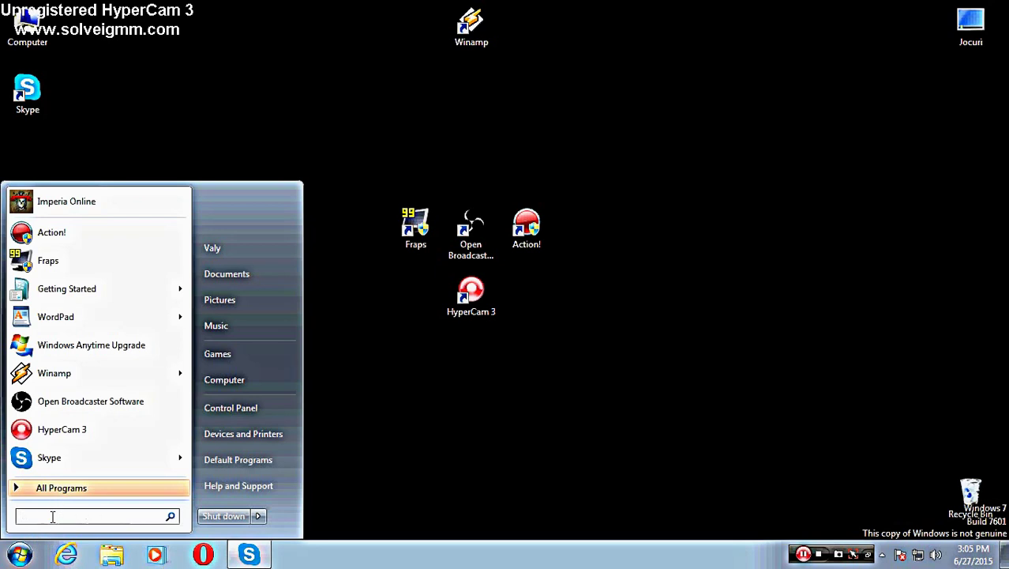
{"action": "type", "text": "%"}
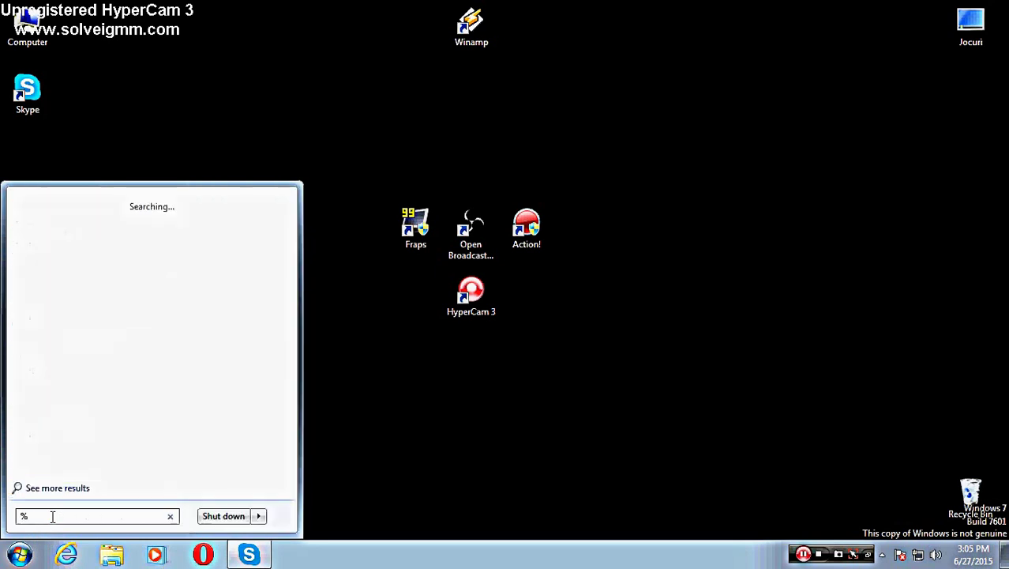
{"action": "type", "text": "appdata5"}
{"action": "key", "text": "BackSpace"}
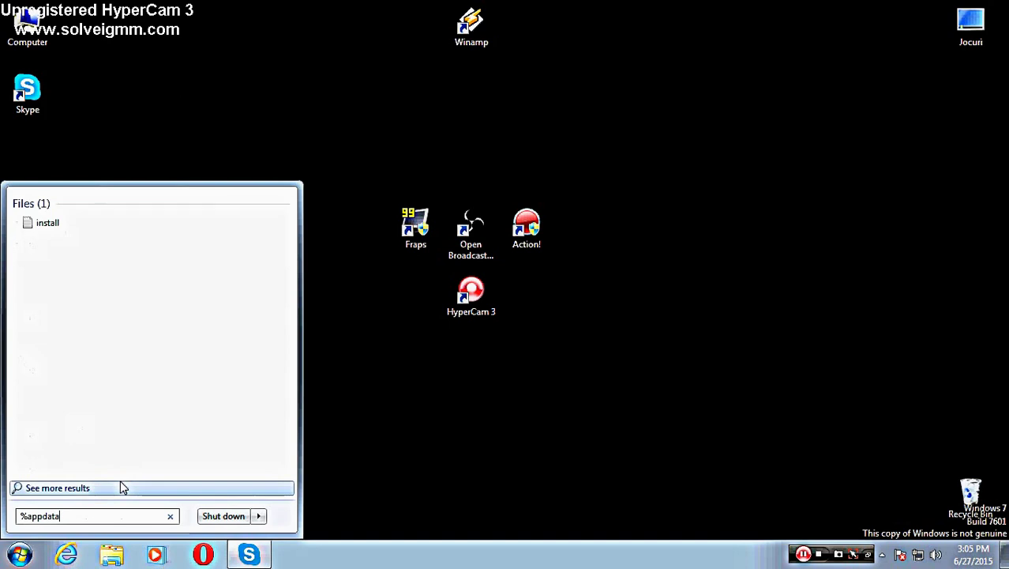
{"action": "type", "text": "%"}
{"action": "left_click", "coordinate": [62, 207]}
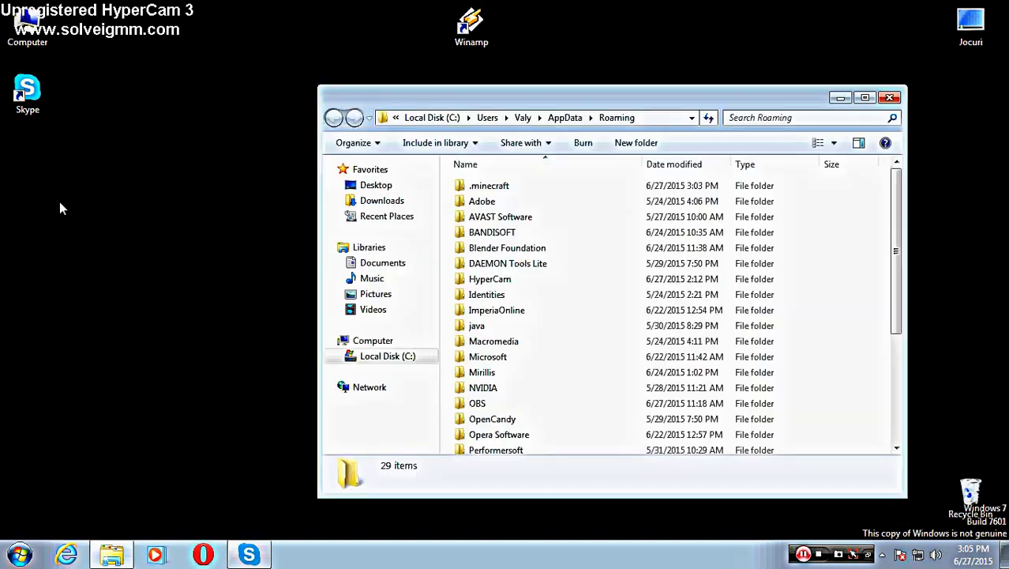
Step: Open the .minecraft folder, look over its contents, and open its resourcepacks subfolder
{"action": "double_click", "coordinate": [537, 188]}
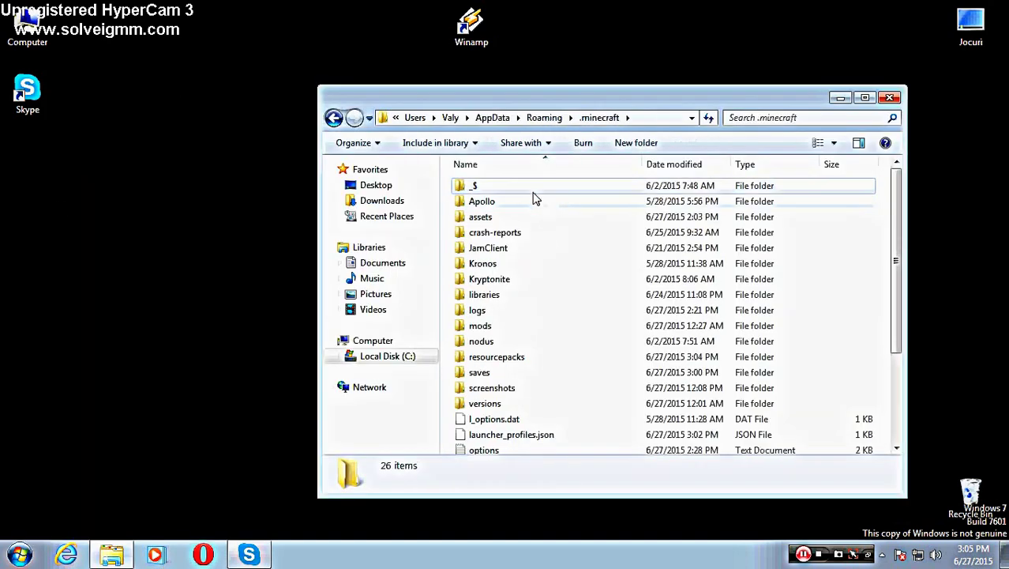
{"action": "scroll", "coordinate": [513, 203], "scroll_direction": "down", "scroll_amount": 3}
{"action": "scroll", "coordinate": [509, 308], "scroll_direction": "up", "scroll_amount": 3}
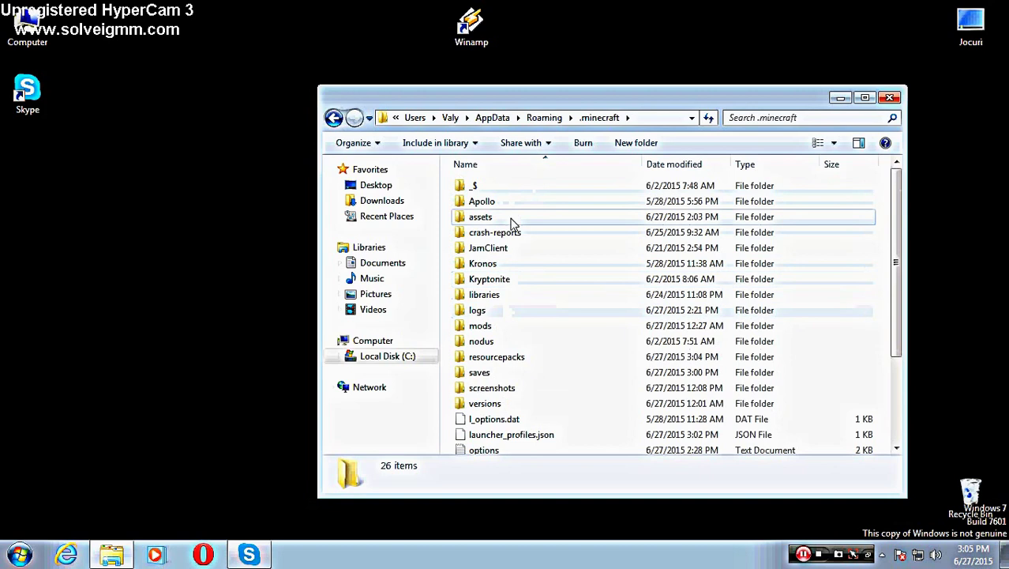
{"action": "double_click", "coordinate": [482, 356]}
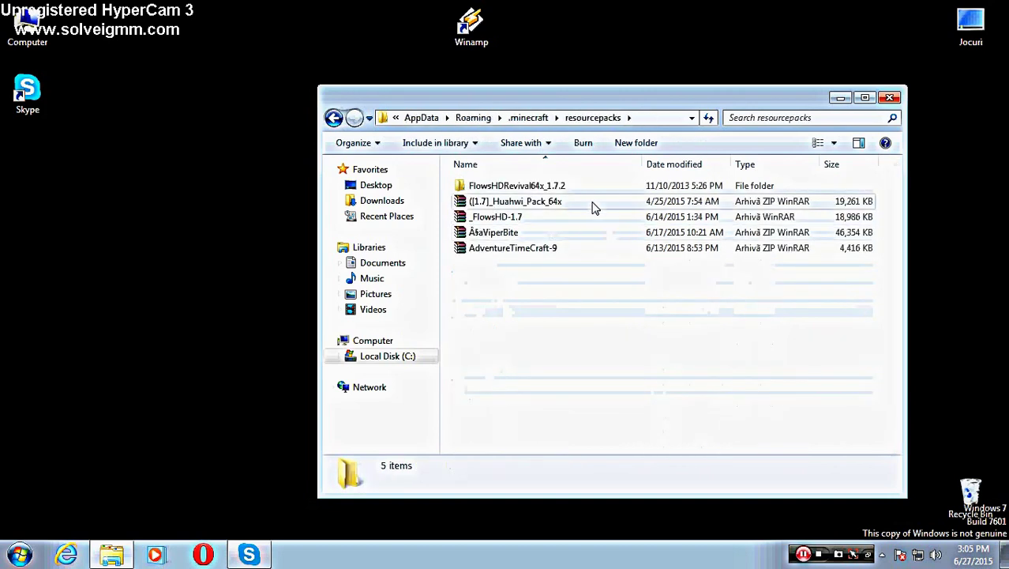
Step: Open the ([1.7]_Huahwi_Pack_64x archive in WinRAR, examine its assets folder and pack files, and close it
{"action": "double_click", "coordinate": [553, 203]}
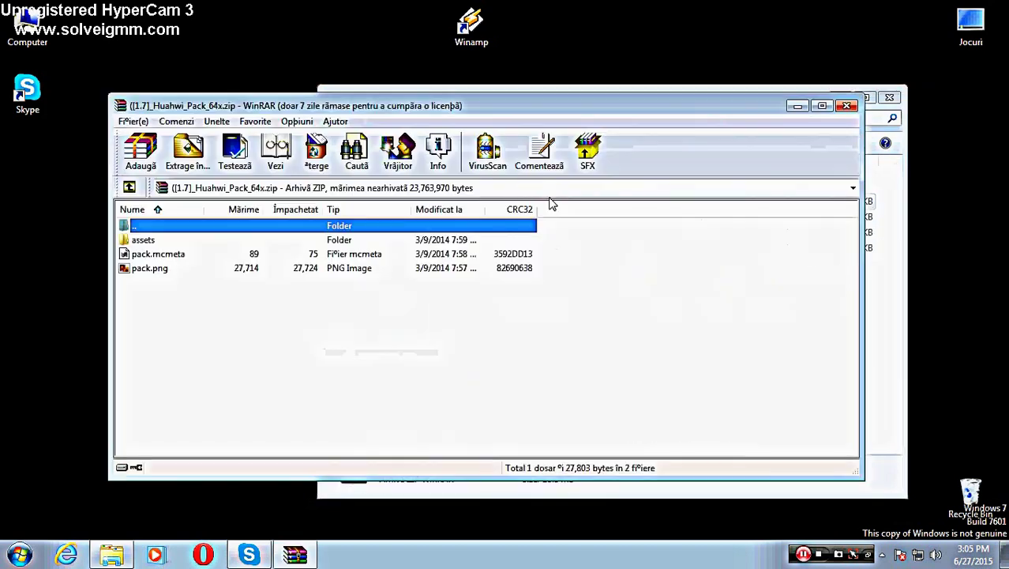
{"action": "left_click", "coordinate": [136, 268]}
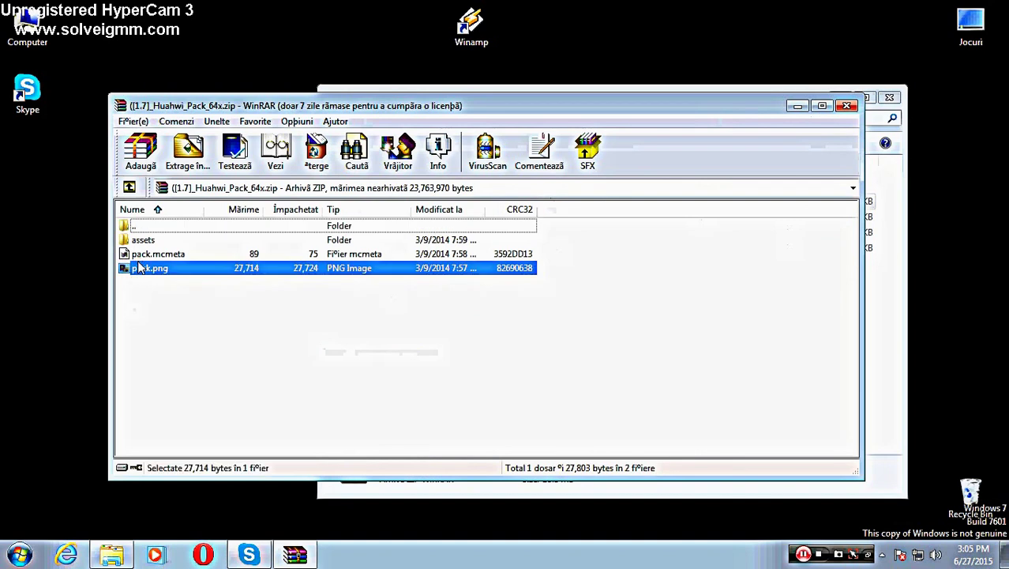
{"action": "left_click", "coordinate": [223, 310]}
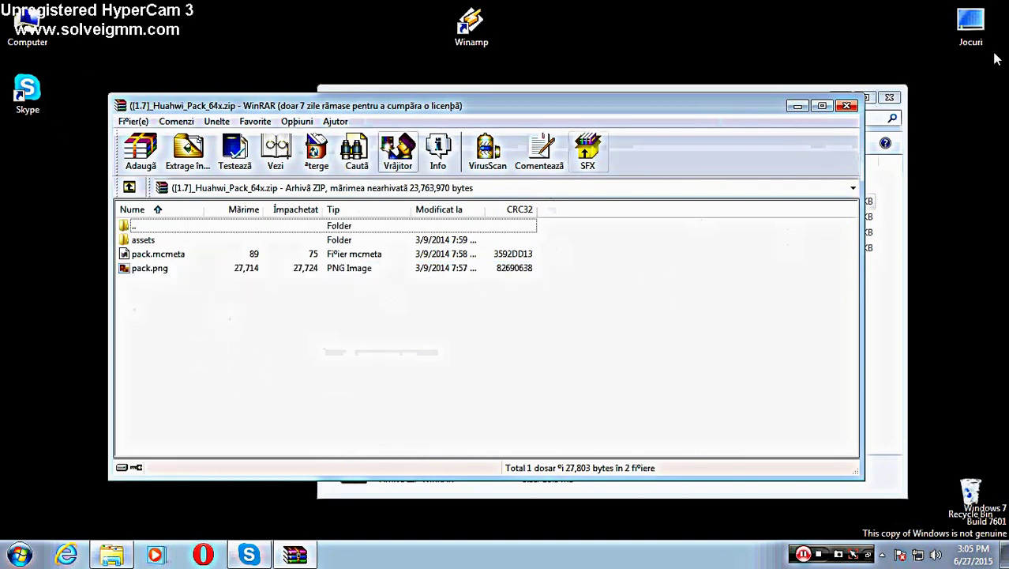
{"action": "left_click", "coordinate": [846, 105]}
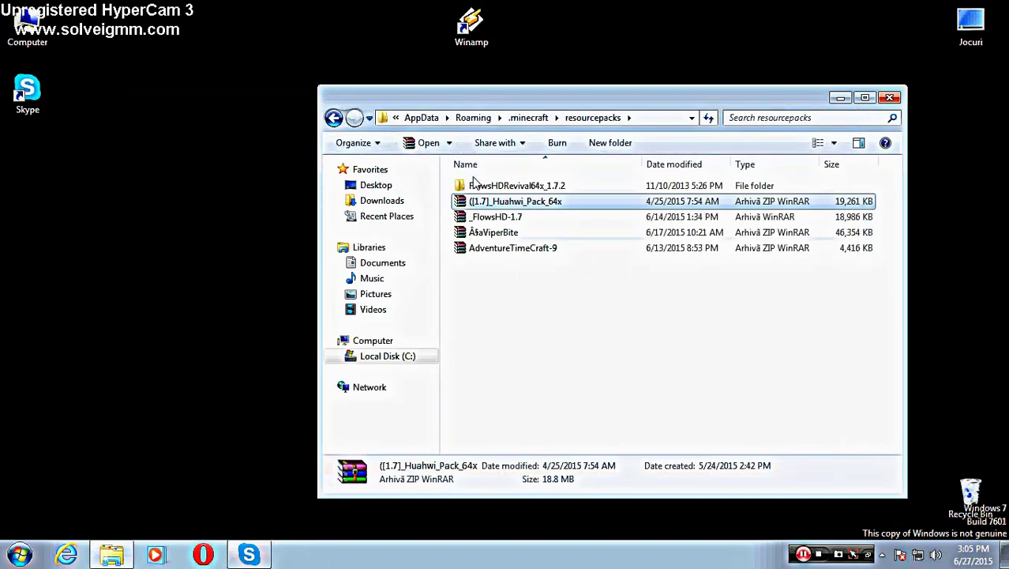
Step: Reopen the ([1.7]_Huahwi_Pack_64x archive to review its top-level structure once more, and close WinRAR
{"action": "left_click", "coordinate": [472, 187]}
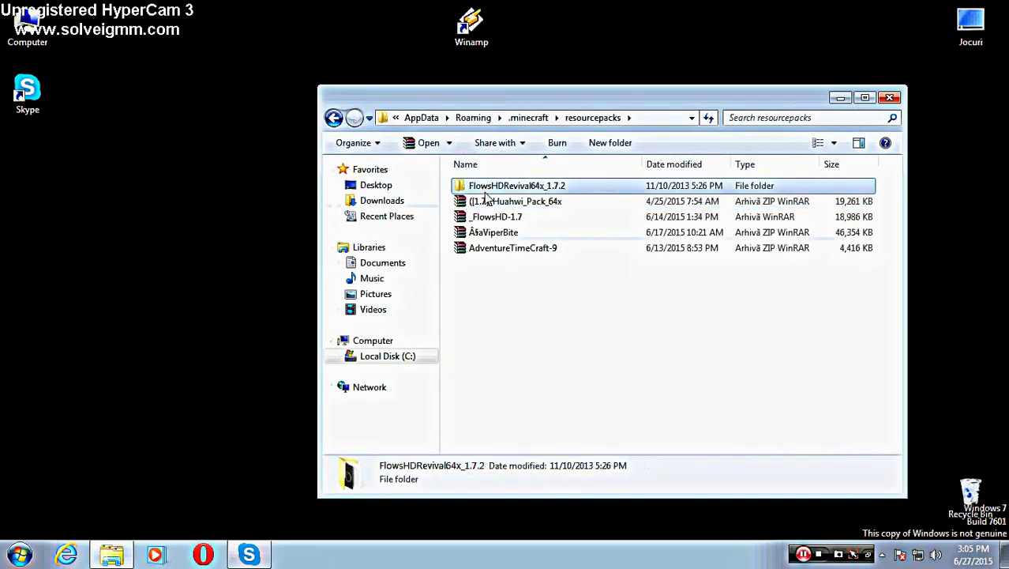
{"action": "double_click", "coordinate": [523, 202]}
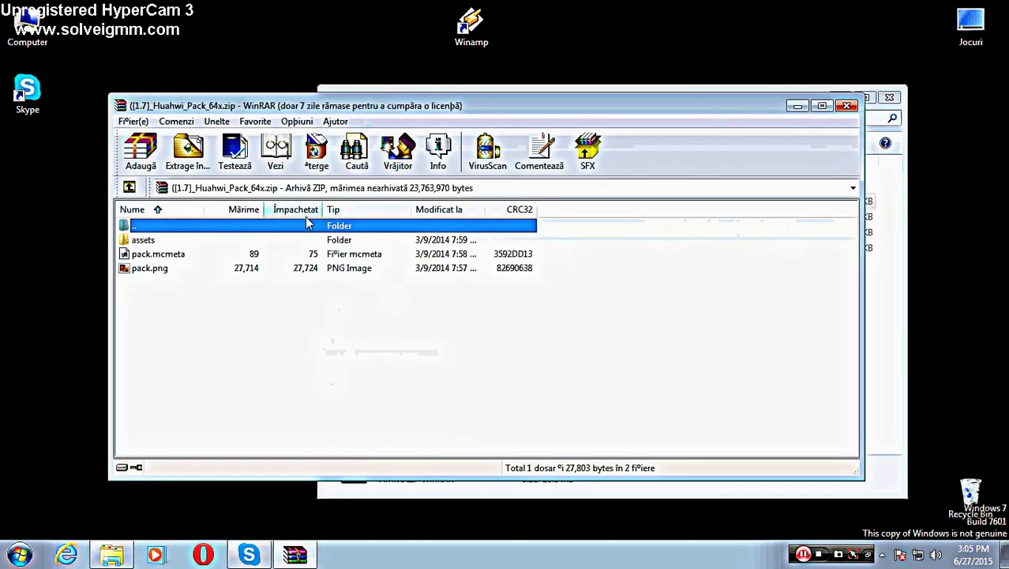
{"action": "left_click_drag", "start_coordinate": [181, 317], "coordinate": [118, 294]}
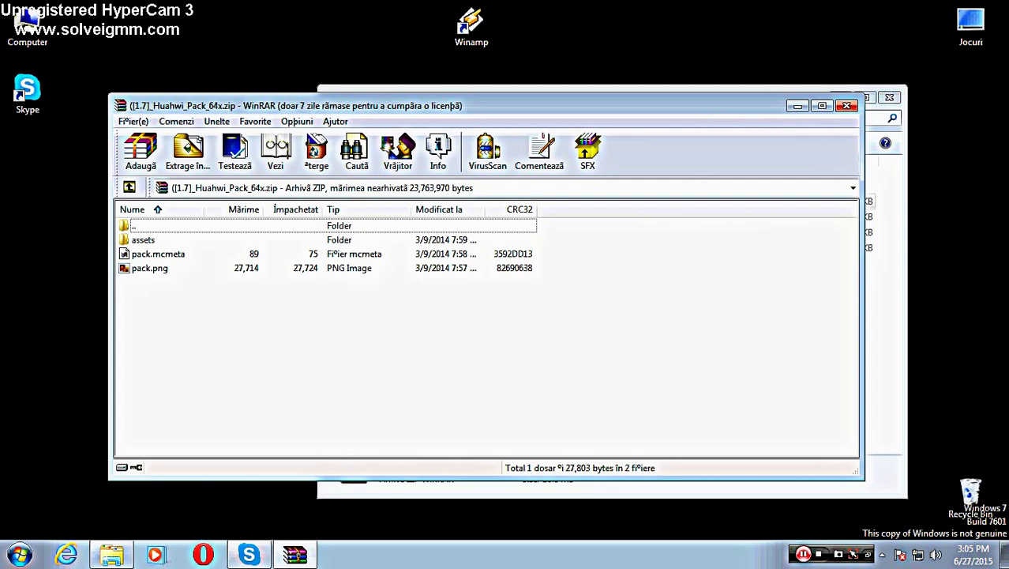
{"action": "left_click", "coordinate": [856, 107]}
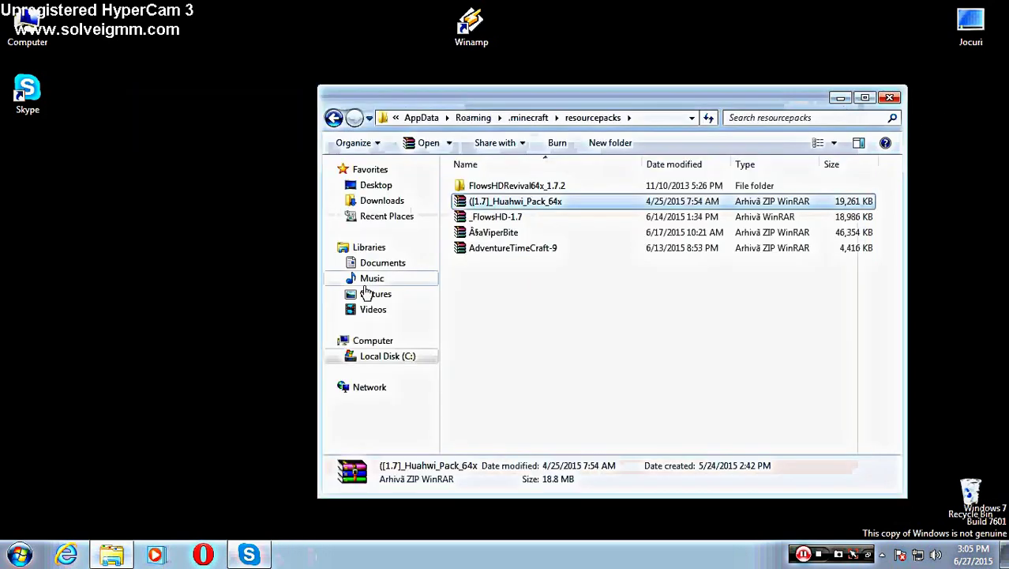
Step: Check the contents of the _FlowsHD-1.7 archive and move the archive from the resourcepacks folder to the desktop
{"action": "double_click", "coordinate": [479, 218]}
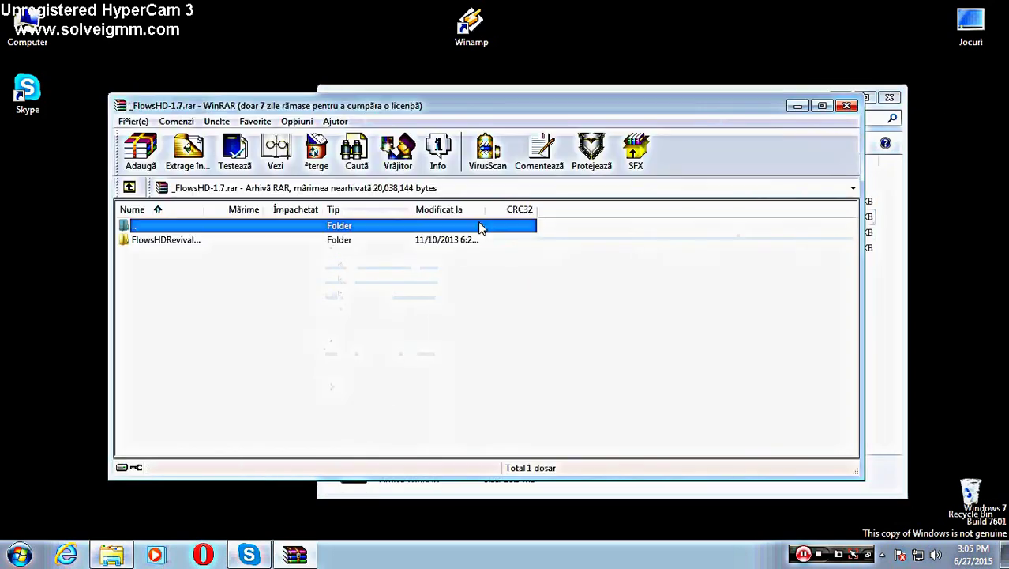
{"action": "left_click", "coordinate": [847, 105]}
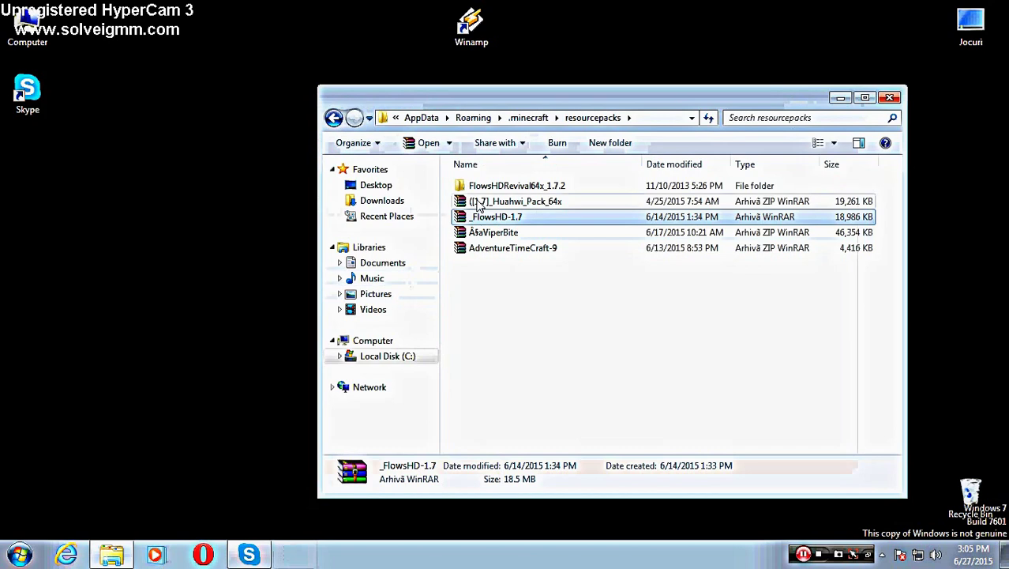
{"action": "left_click_drag", "start_coordinate": [261, 241], "coordinate": [252, 186]}
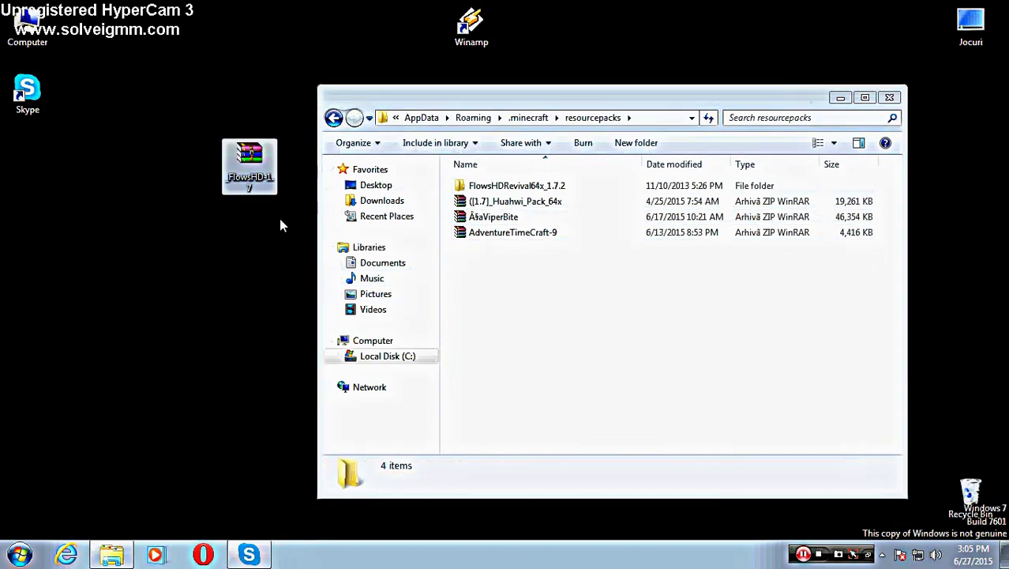
{"action": "left_click_drag", "start_coordinate": [239, 160], "coordinate": [620, 295]}
{"action": "left_click_drag", "start_coordinate": [498, 235], "coordinate": [152, 162]}
{"action": "right_click", "coordinate": [152, 162]}
{"action": "left_click", "coordinate": [140, 160]}
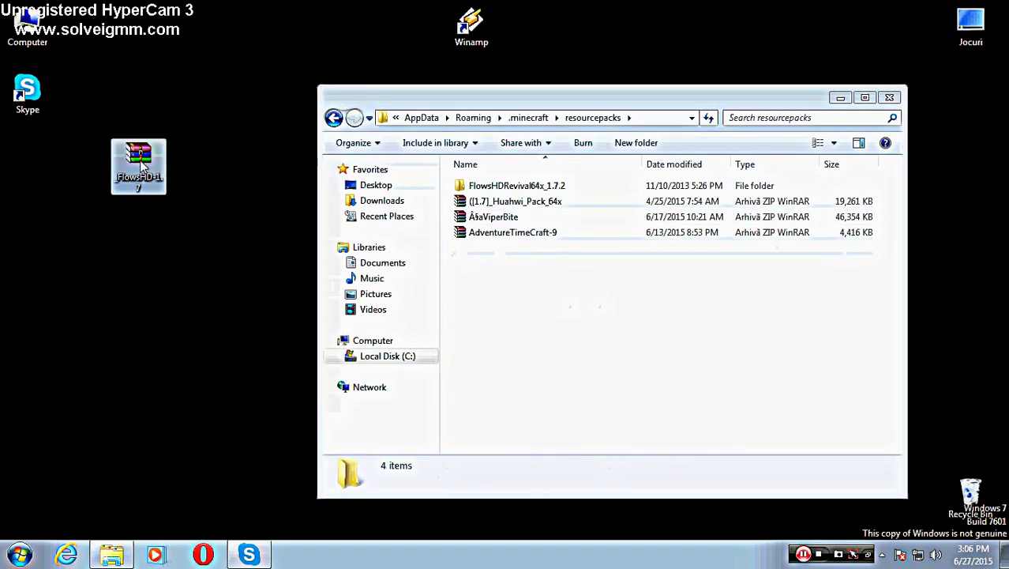
Step: Extract the FlowsHDRevival folder from the _FlowsHD-1.7 archive to the Desktop and close WinRAR
{"action": "double_click", "coordinate": [140, 160]}
{"action": "left_click", "coordinate": [134, 241]}
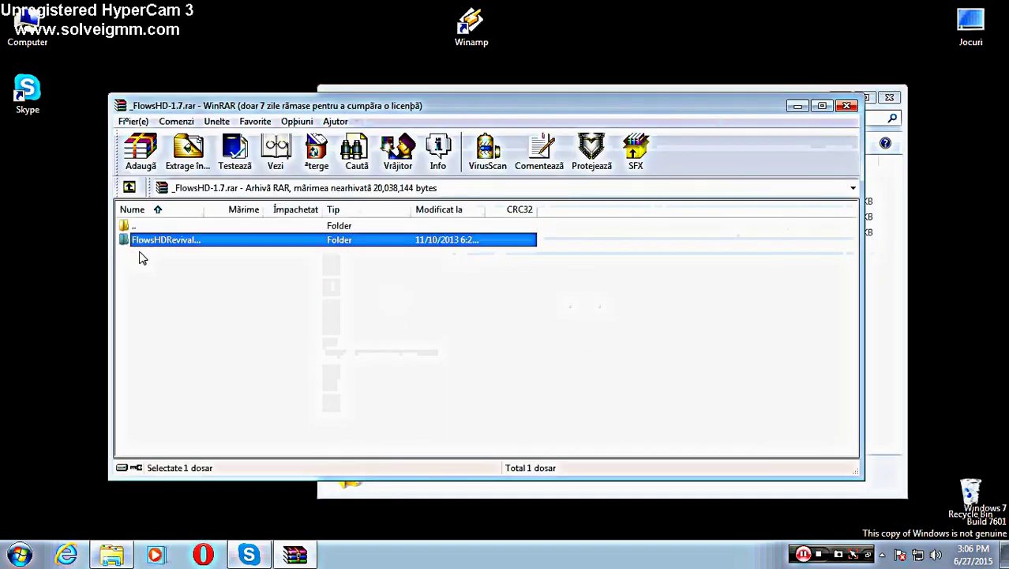
{"action": "left_click", "coordinate": [188, 152]}
{"action": "left_click", "coordinate": [521, 209]}
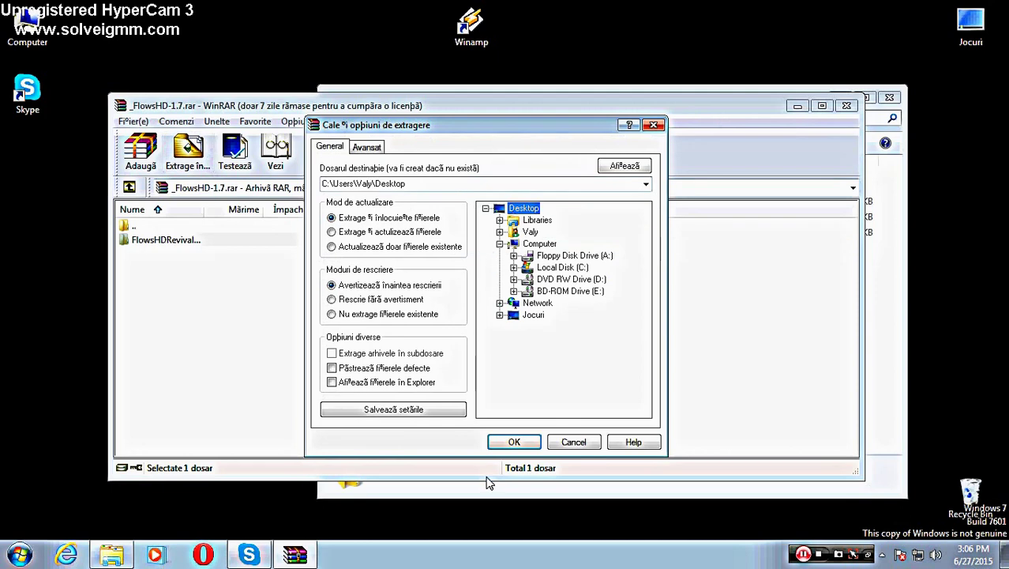
{"action": "left_click", "coordinate": [512, 442]}
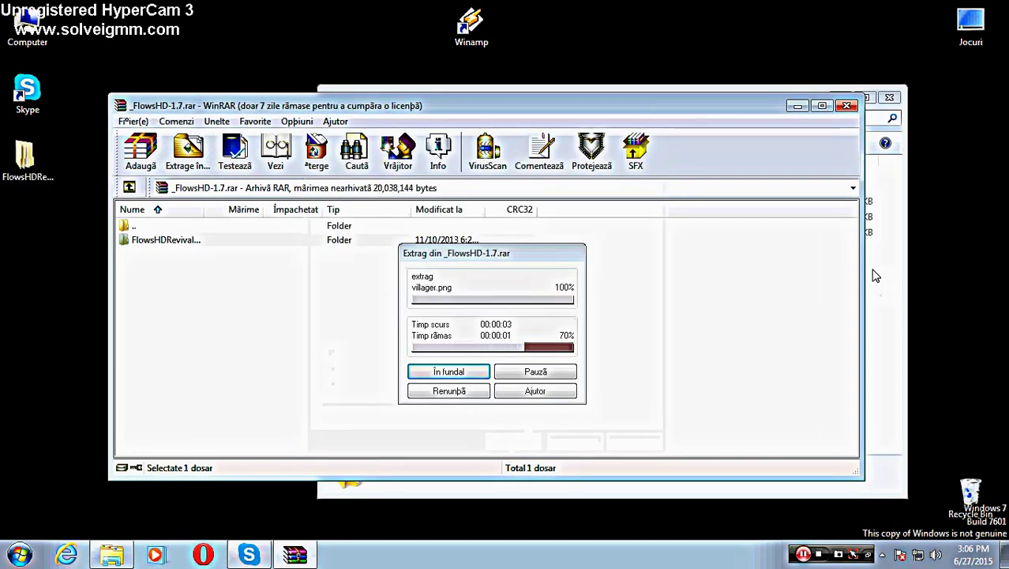
{"action": "left_click", "coordinate": [846, 105]}
Step: Open the extracted FlowsHDRevival64x_1.7.2 folder and browse through assets, minecraft and textures to the images in the entity folder
{"action": "double_click", "coordinate": [23, 175]}
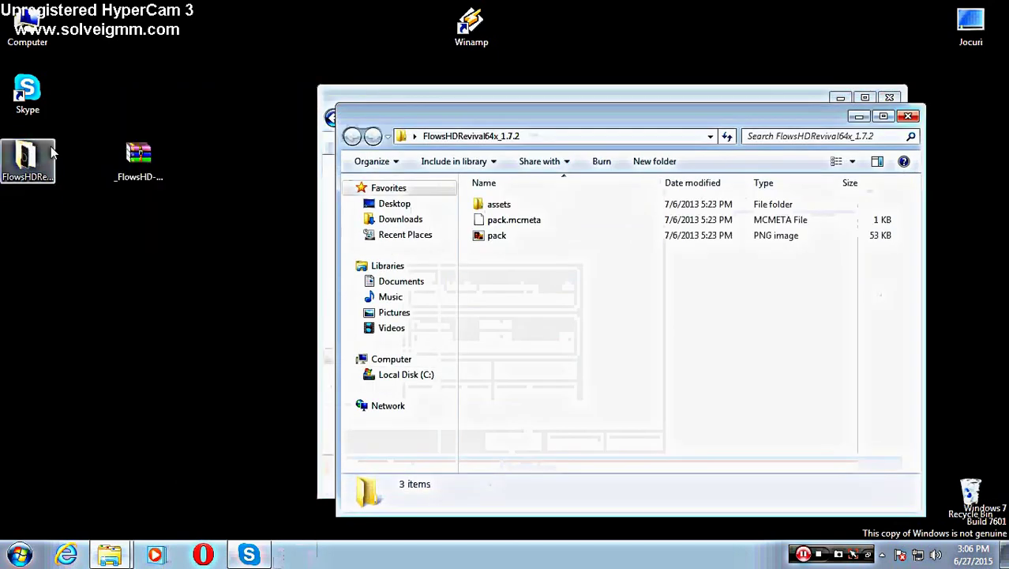
{"action": "left_click", "coordinate": [511, 207]}
{"action": "double_click", "coordinate": [511, 207]}
{"action": "double_click", "coordinate": [509, 207]}
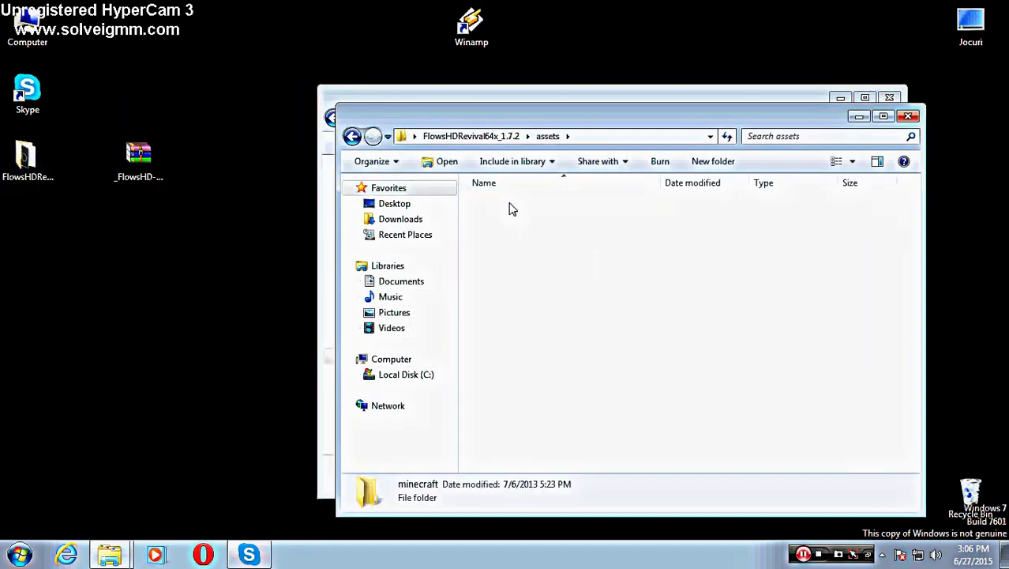
{"action": "double_click", "coordinate": [488, 272]}
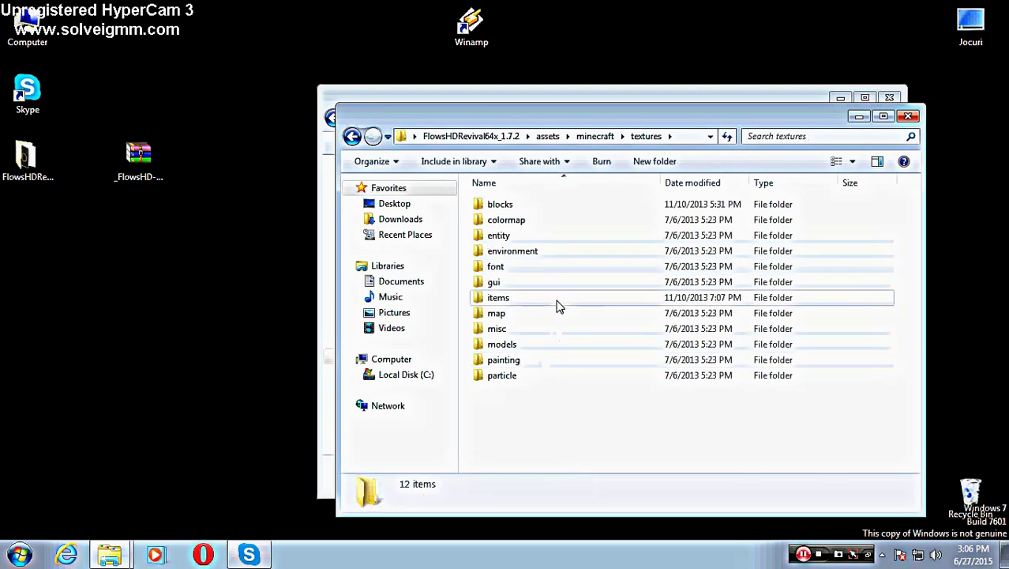
{"action": "double_click", "coordinate": [533, 241]}
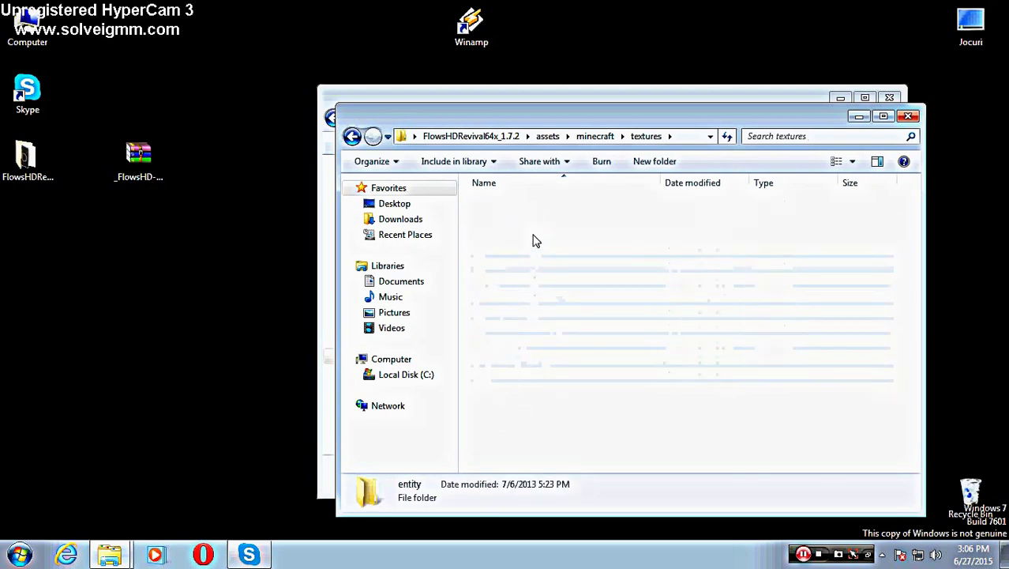
{"action": "scroll", "coordinate": [512, 241], "scroll_direction": "down", "scroll_amount": 5}
{"action": "scroll", "coordinate": [511, 242], "scroll_direction": "down", "scroll_amount": 2}
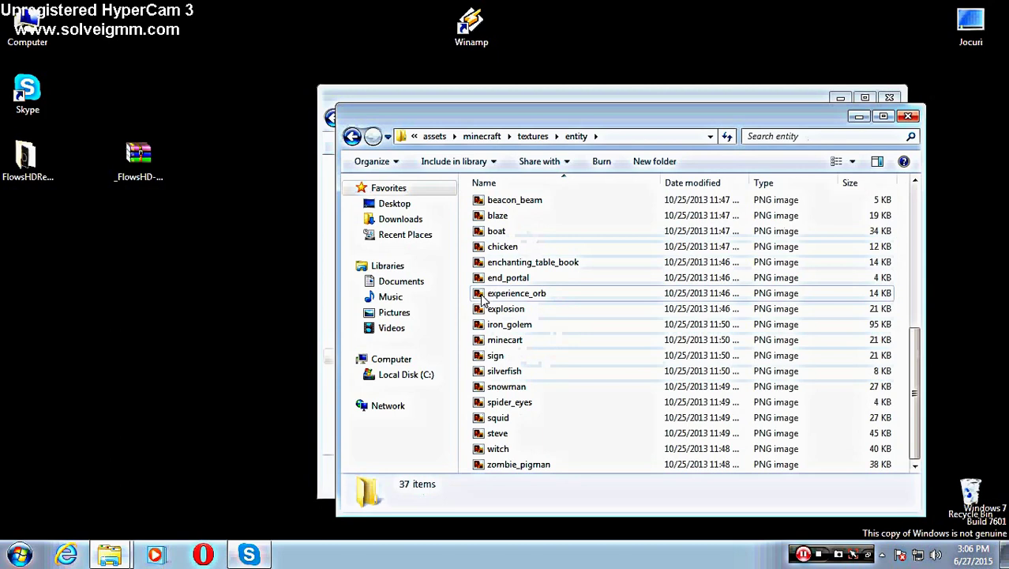
Step: Preview the steve image from the entity folder in Windows Photo Viewer and close the viewer
{"action": "left_click", "coordinate": [496, 435]}
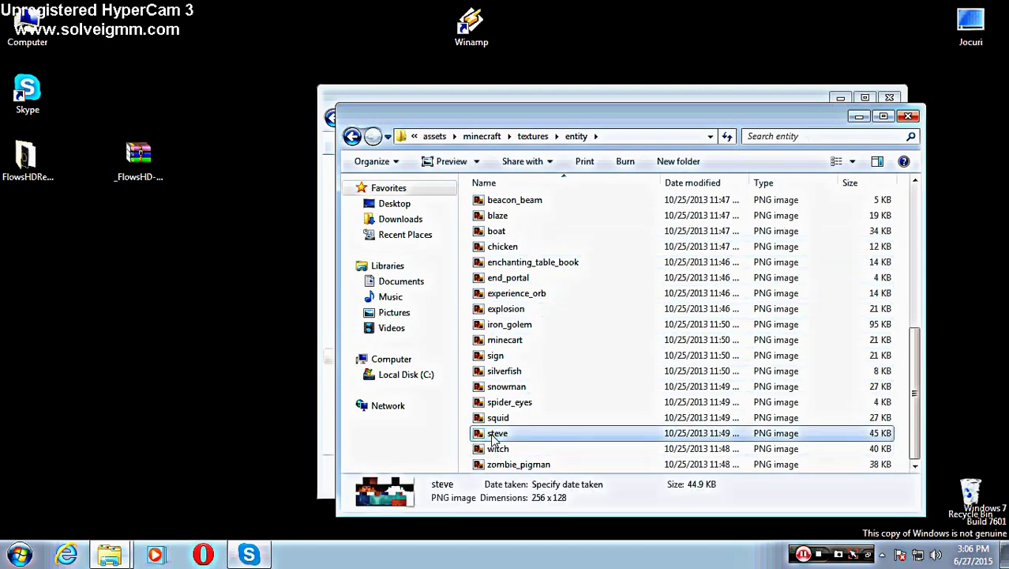
{"action": "right_click", "coordinate": [491, 440]}
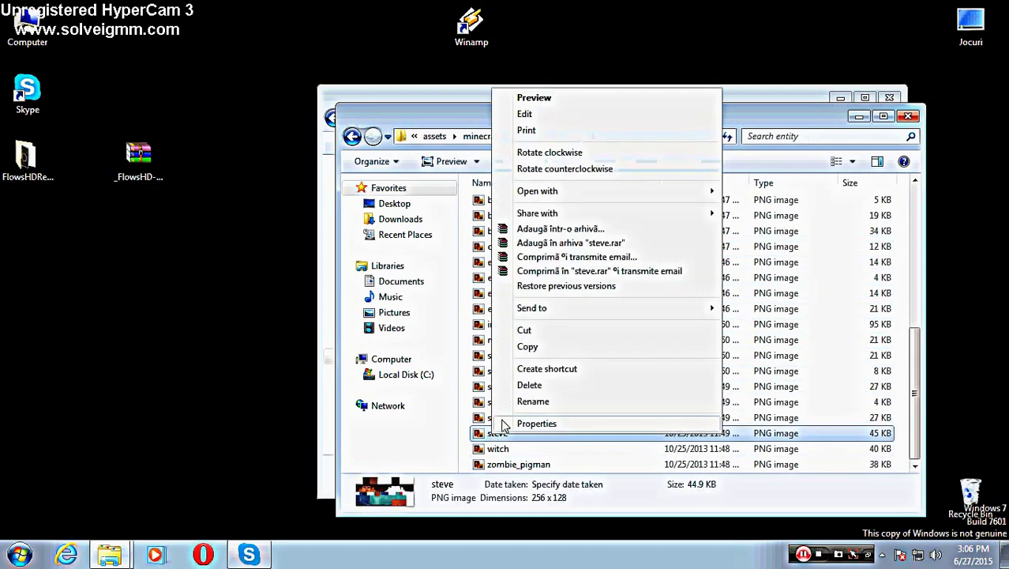
{"action": "left_click", "coordinate": [302, 314]}
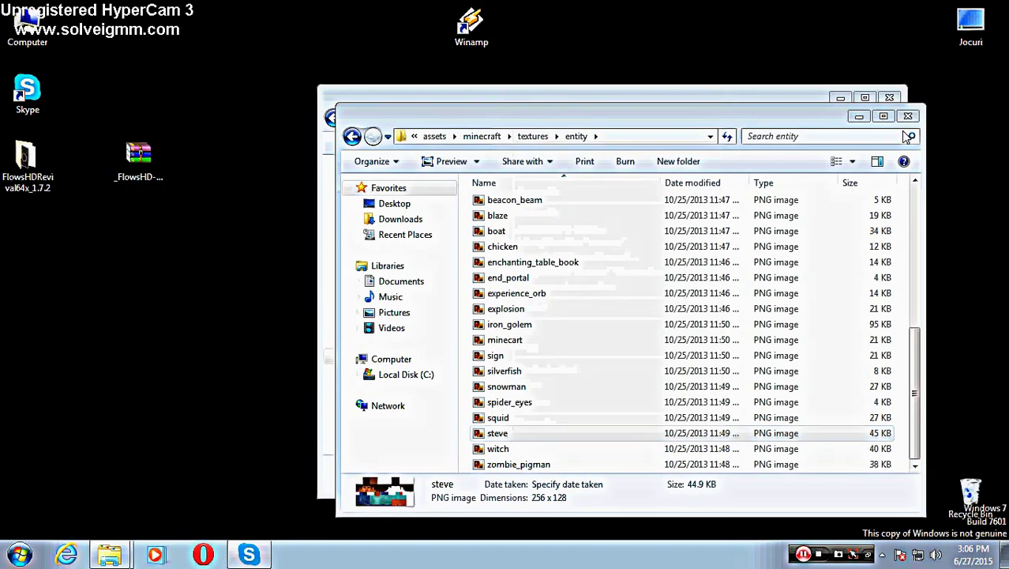
{"action": "left_click", "coordinate": [489, 436]}
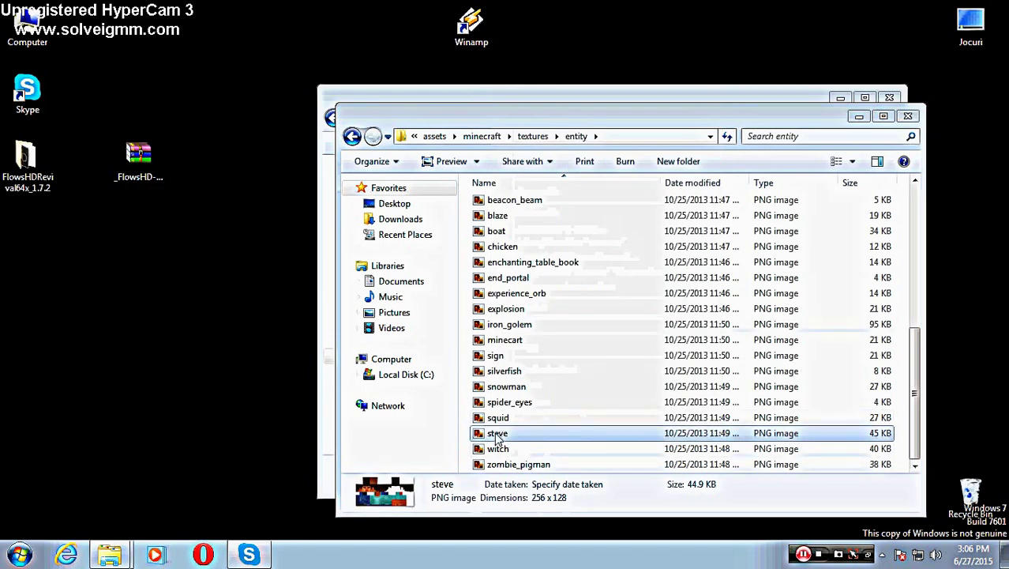
{"action": "left_click_drag", "start_coordinate": [498, 438], "coordinate": [477, 427]}
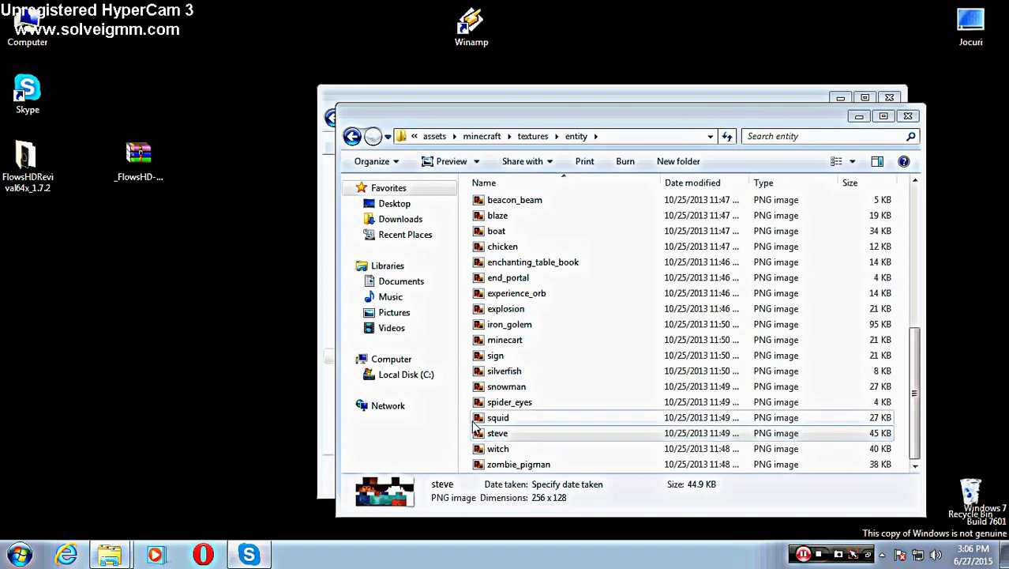
{"action": "left_click", "coordinate": [488, 435]}
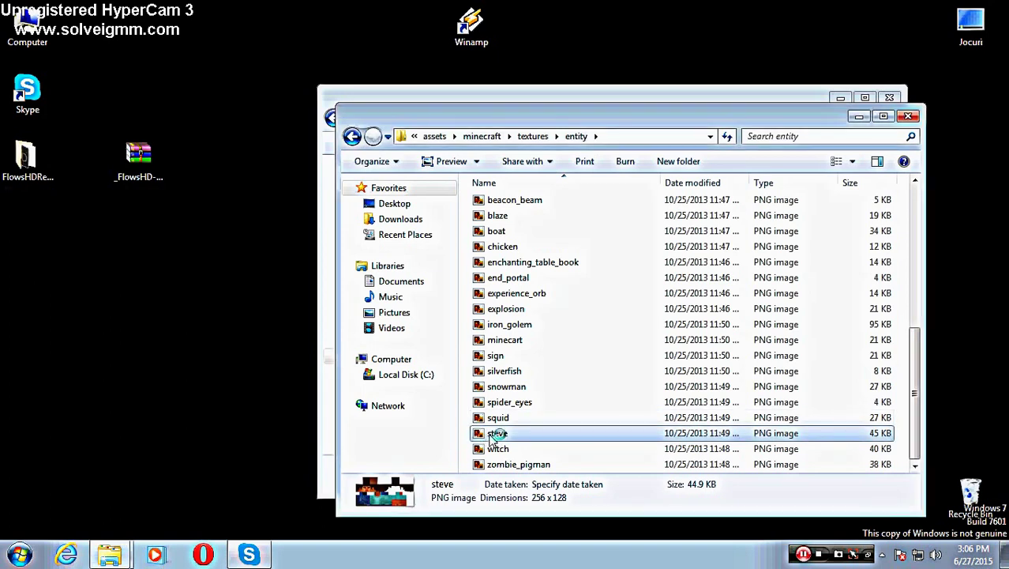
{"action": "double_click", "coordinate": [491, 437]}
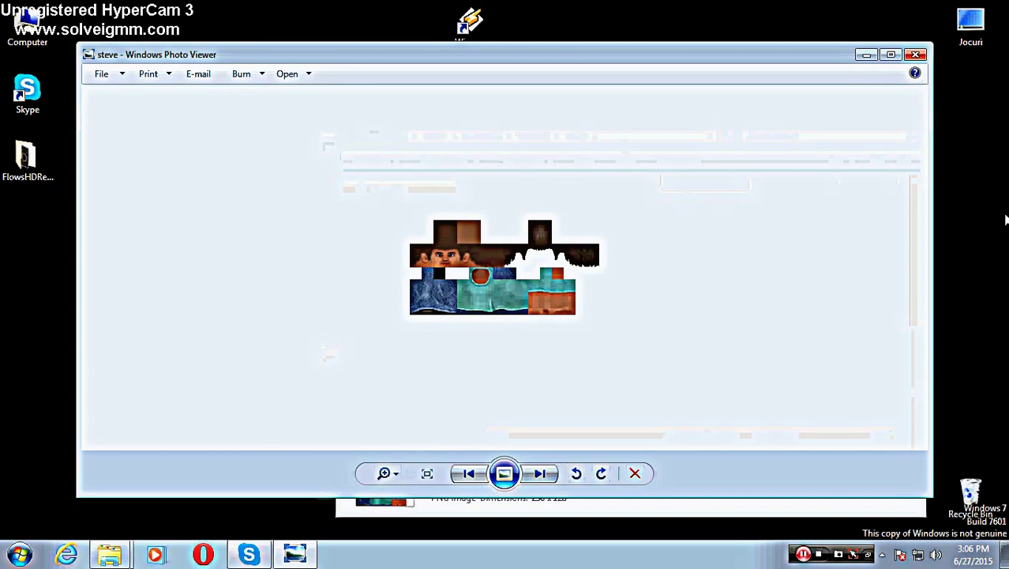
{"action": "left_click", "coordinate": [916, 54]}
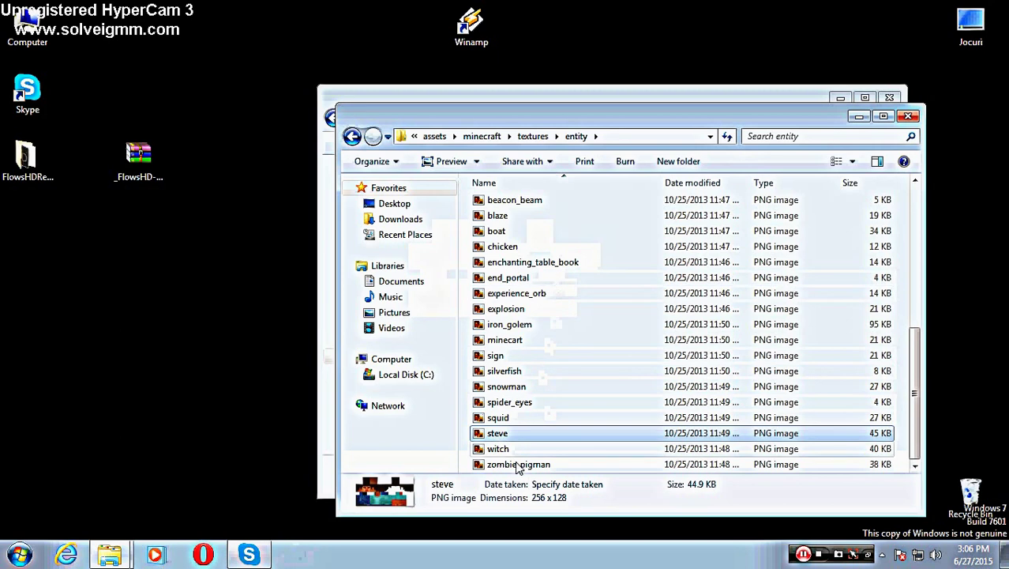
Step: Open the steve image for editing in Paint and draw a short yellow Pencil line on the turquoise shirt's lower hem
{"action": "right_click", "coordinate": [504, 436]}
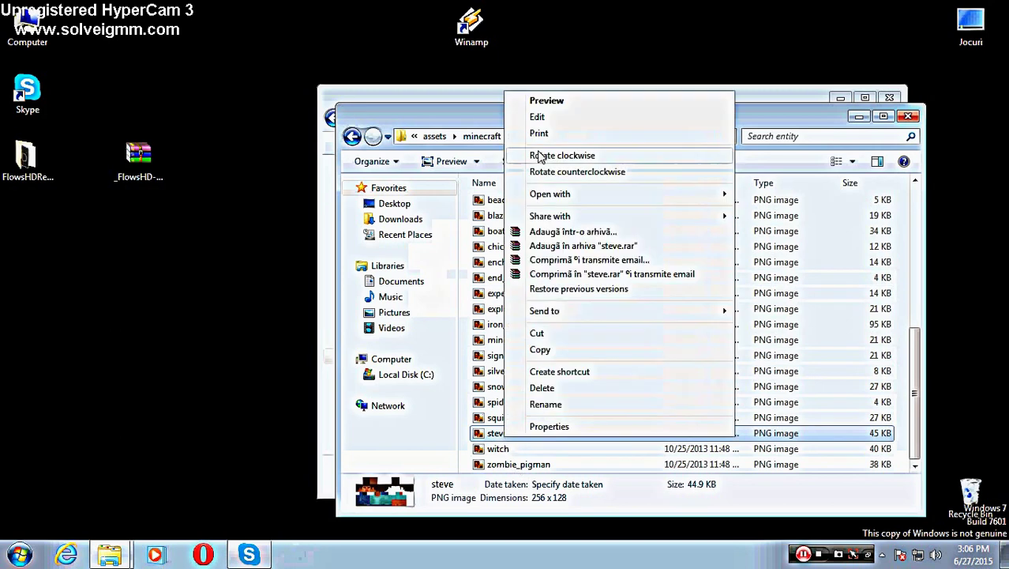
{"action": "left_click", "coordinate": [544, 117]}
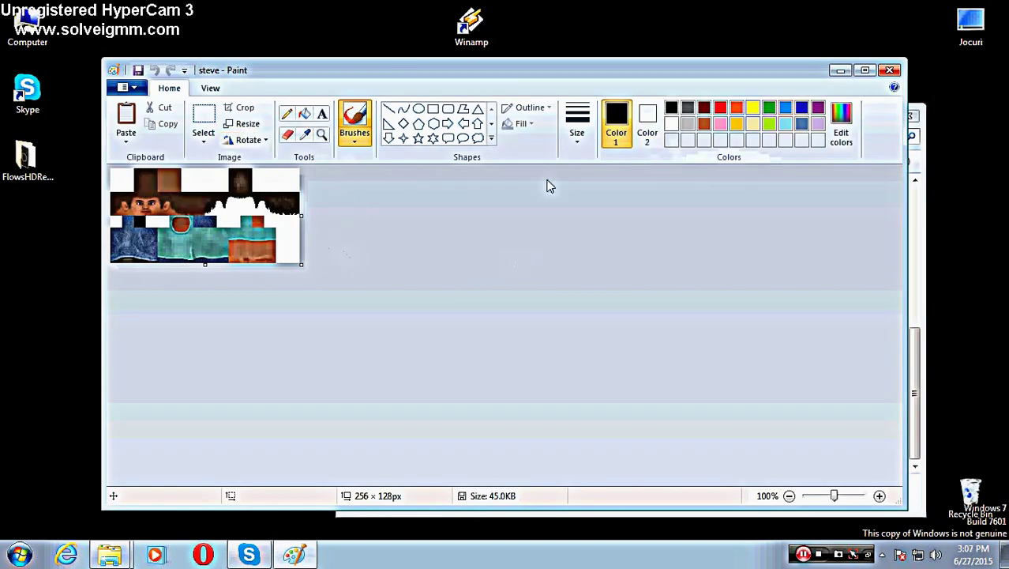
{"action": "left_click", "coordinate": [321, 135]}
{"action": "left_click", "coordinate": [198, 205]}
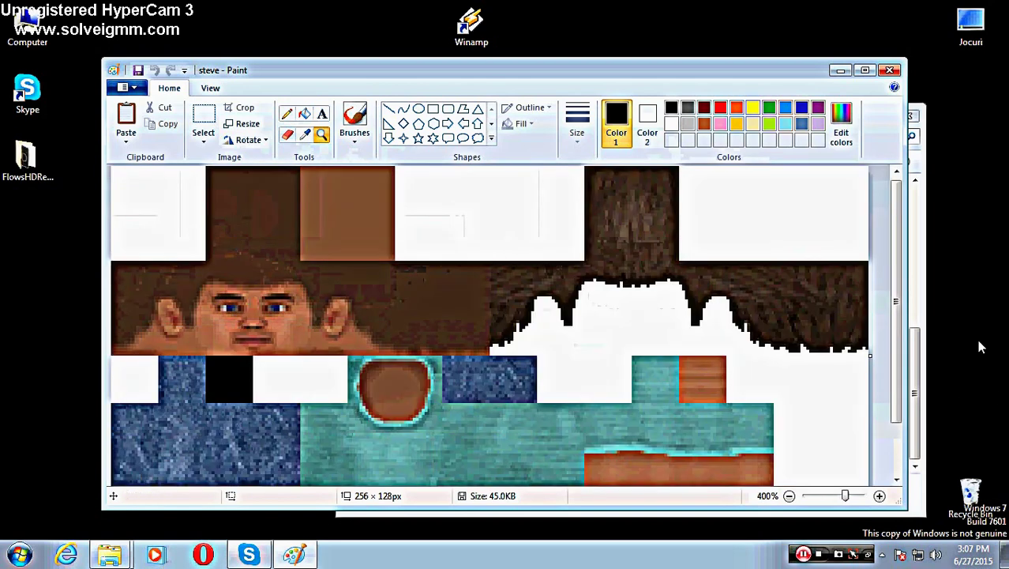
{"action": "scroll", "coordinate": [980, 347], "scroll_direction": "down", "scroll_amount": 3}
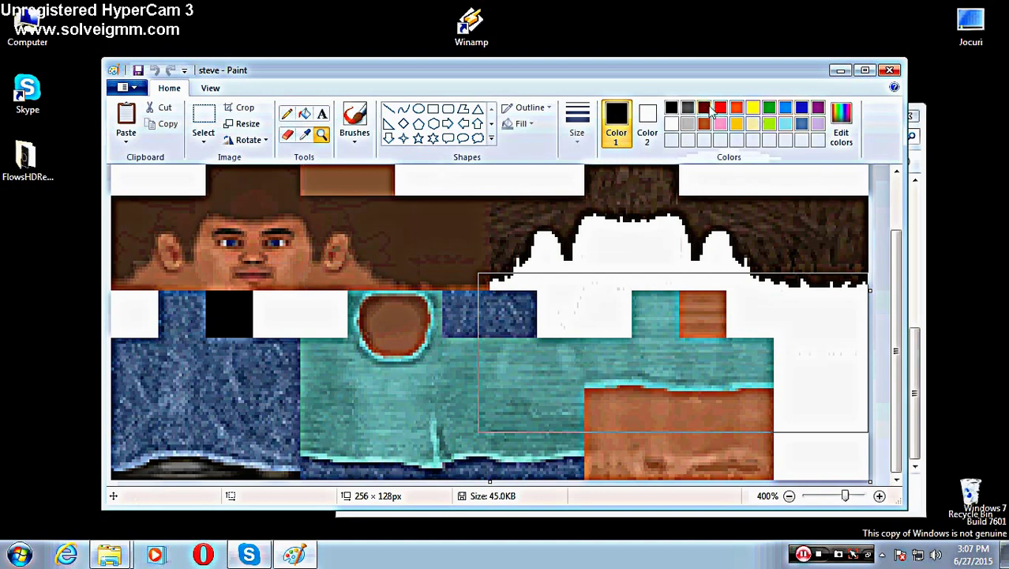
{"action": "left_click", "coordinate": [751, 109]}
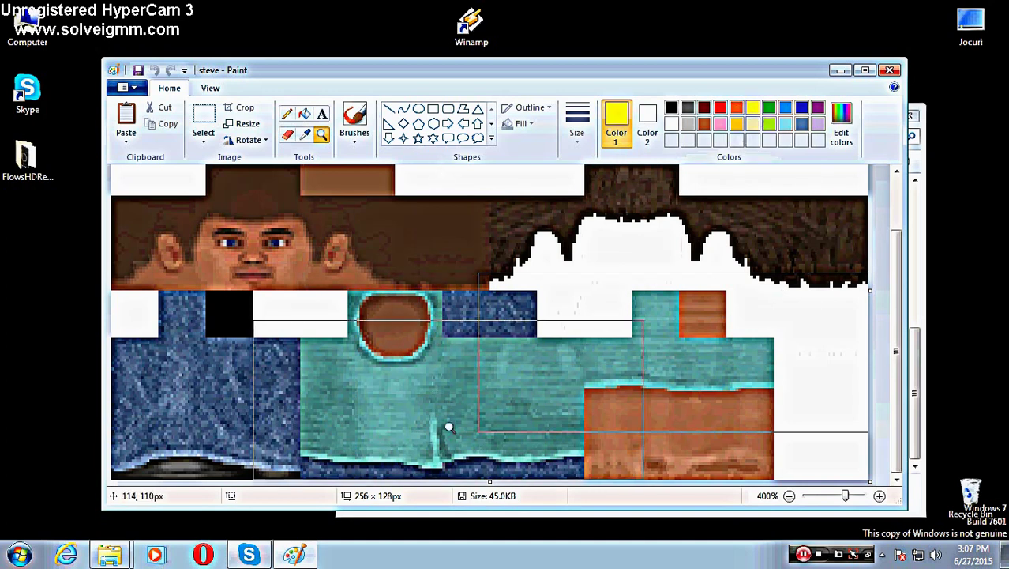
{"action": "left_click", "coordinate": [291, 116]}
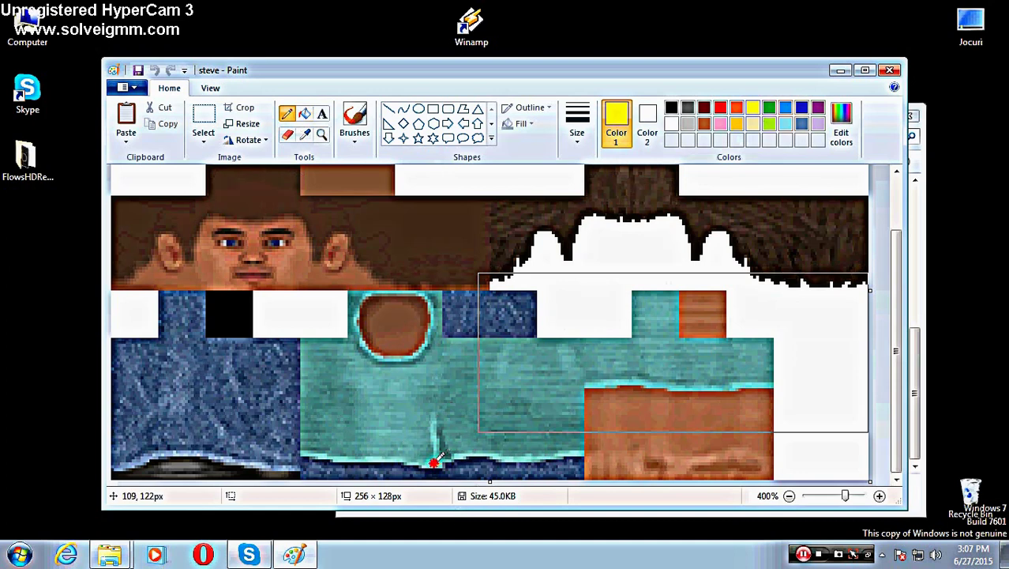
{"action": "left_click_drag", "start_coordinate": [433, 463], "coordinate": [429, 462]}
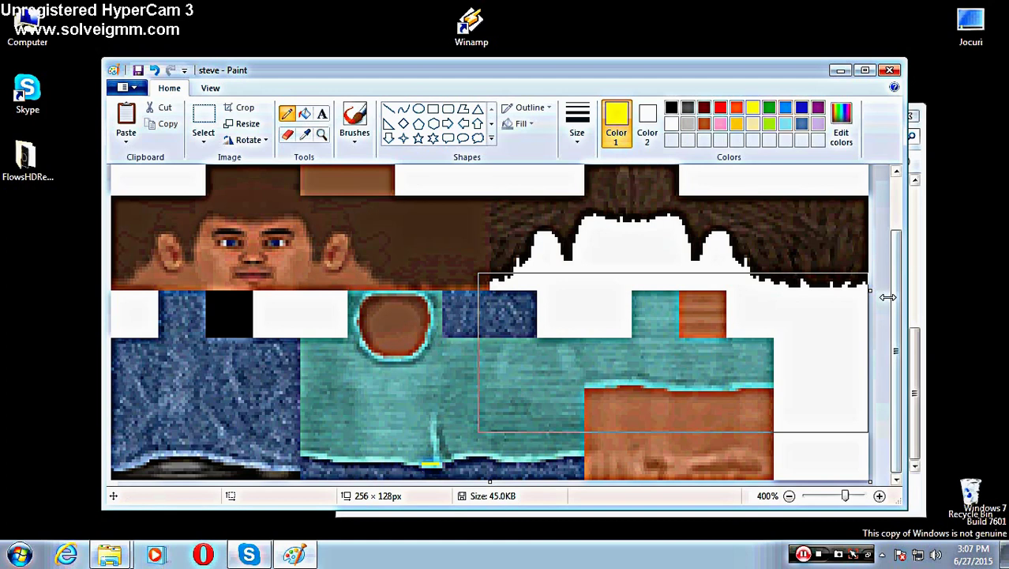
Step: Thicken the yellow mark on the shirt's hem with the Pencil and extend it along the hem
{"action": "left_click", "coordinate": [322, 134]}
{"action": "left_click", "coordinate": [430, 461]}
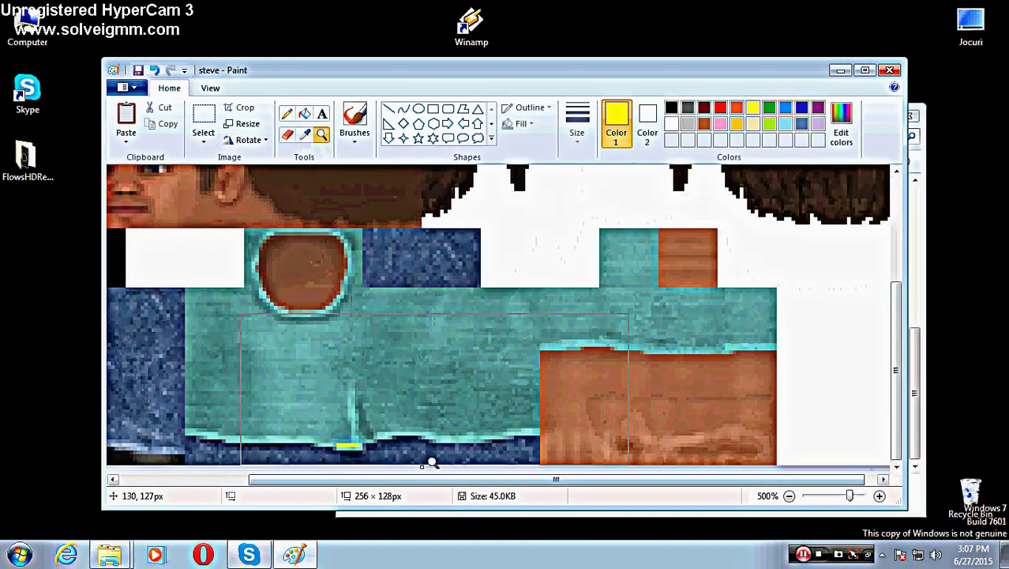
{"action": "left_click", "coordinate": [359, 423]}
{"action": "left_click", "coordinate": [308, 434]}
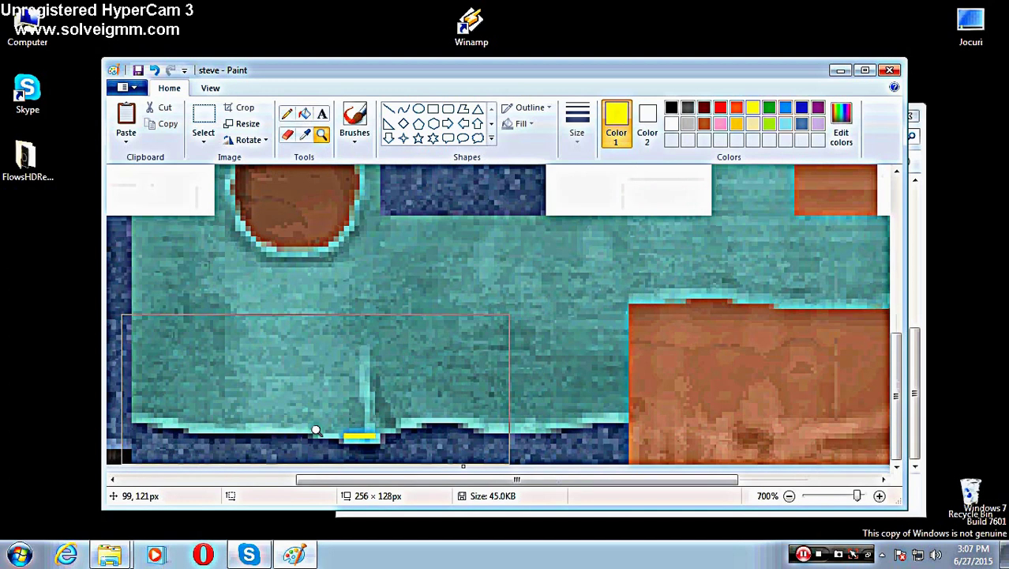
{"action": "left_click", "coordinate": [373, 422]}
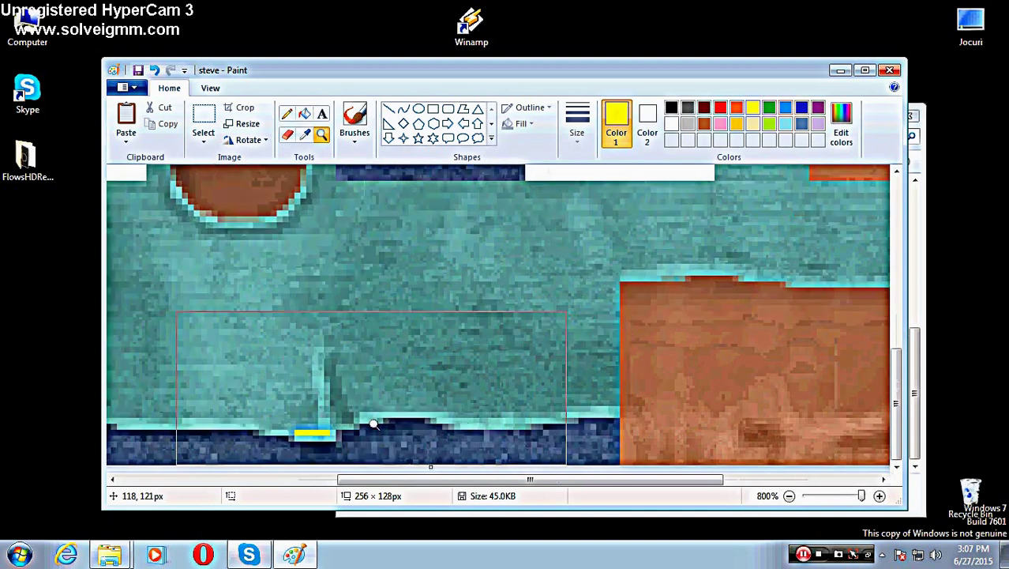
{"action": "left_click", "coordinate": [284, 115]}
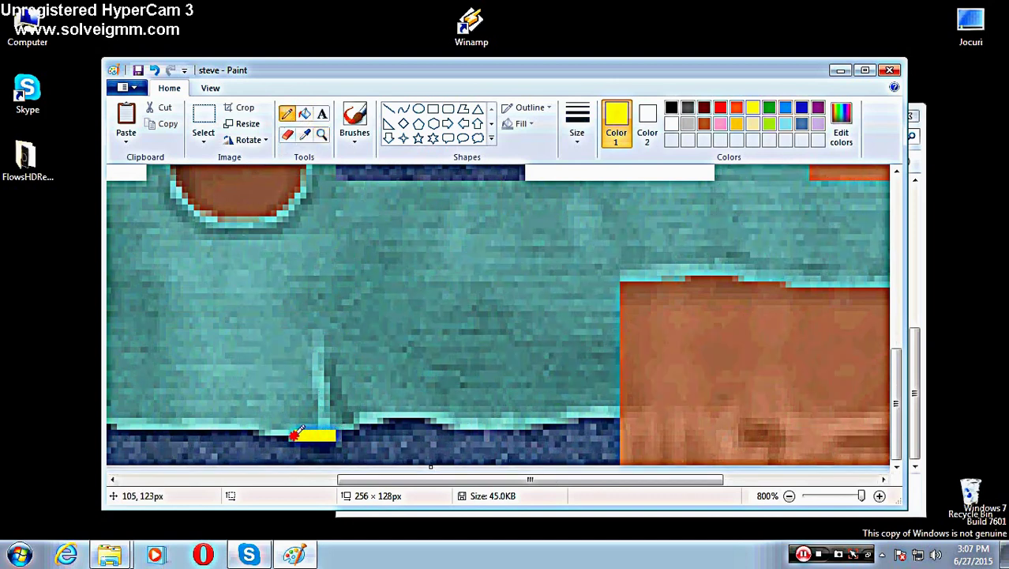
{"action": "mouse_move", "coordinate": [293, 435]}
{"action": "left_mouse_down"}
{"action": "mouse_move", "coordinate": [245, 424]}
{"action": "mouse_move", "coordinate": [327, 426]}
{"action": "left_mouse_up"}
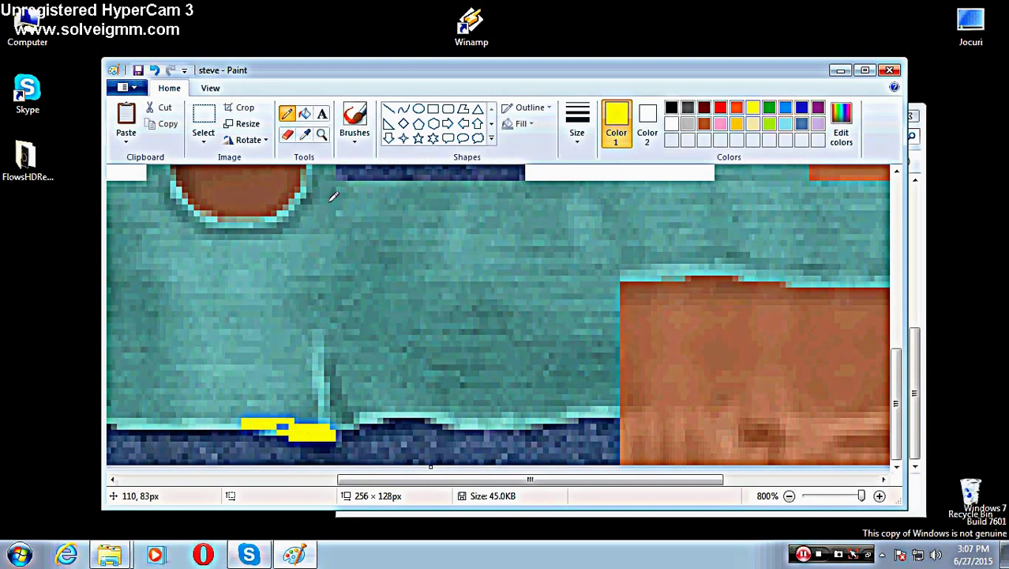
{"action": "scroll", "coordinate": [334, 198], "scroll_direction": "up", "scroll_amount": 3}
{"action": "scroll", "coordinate": [335, 201], "scroll_direction": "down", "scroll_amount": 1}
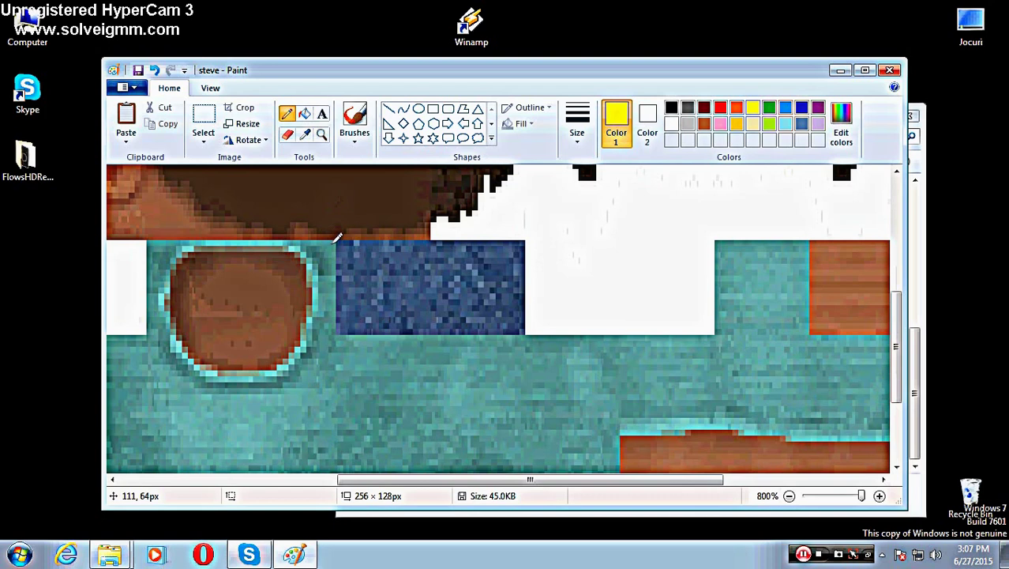
{"action": "scroll", "coordinate": [336, 237], "scroll_direction": "down", "scroll_amount": 2}
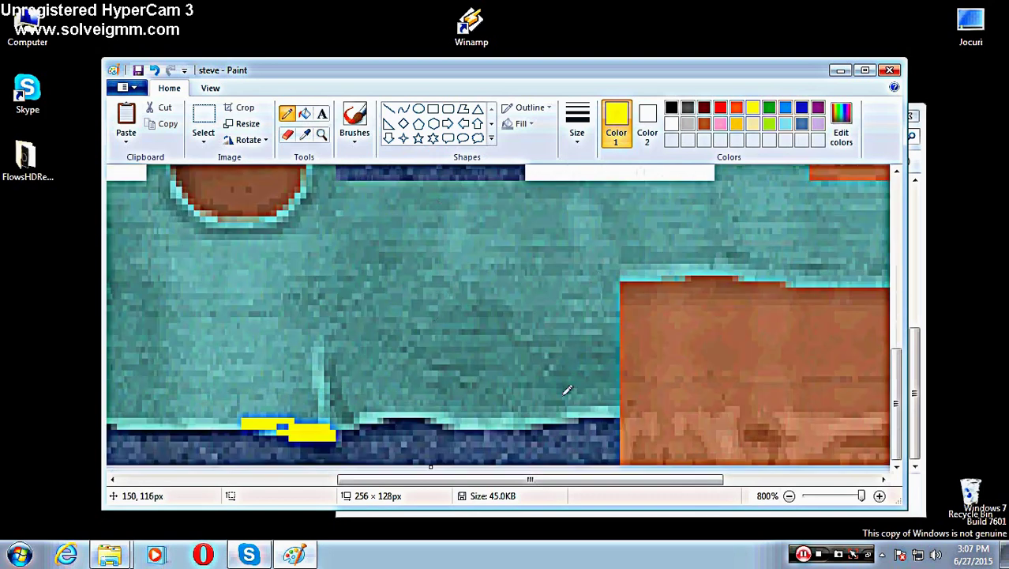
{"action": "scroll", "coordinate": [562, 385], "scroll_direction": "up", "scroll_amount": 4}
{"action": "scroll", "coordinate": [558, 379], "scroll_direction": "down", "scroll_amount": 3}
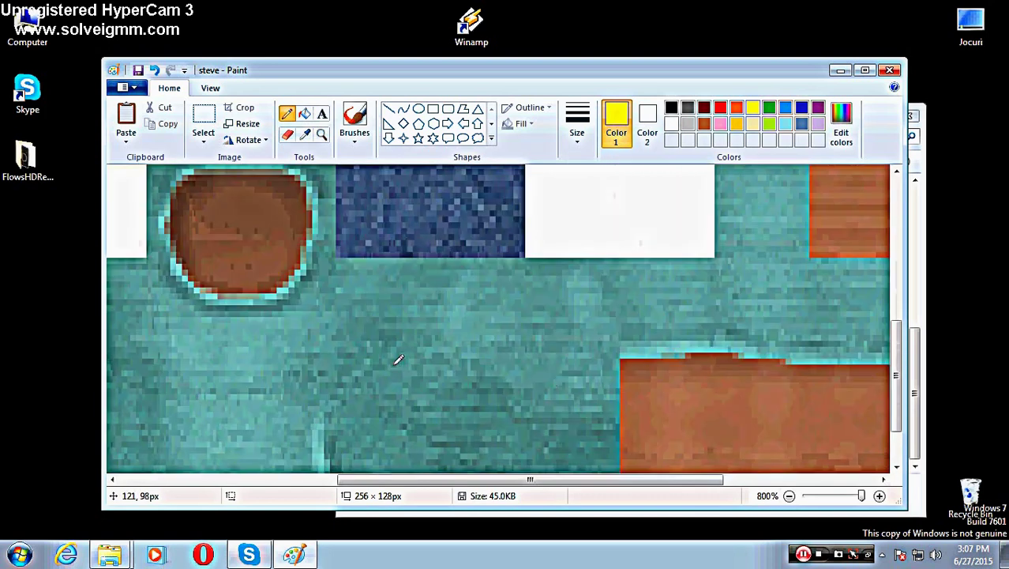
{"action": "scroll", "coordinate": [399, 359], "scroll_direction": "down", "scroll_amount": 1}
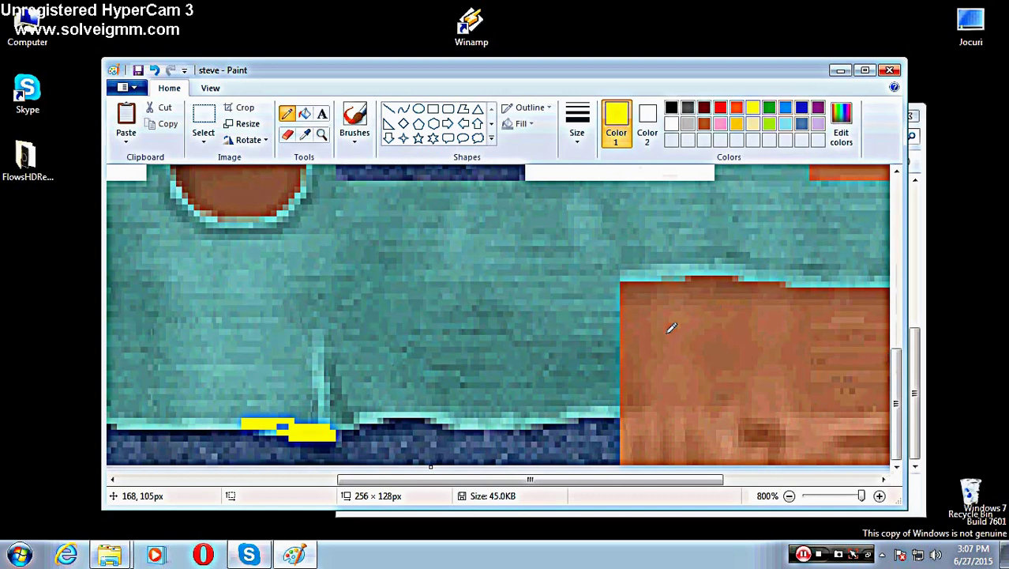
{"action": "scroll", "coordinate": [668, 324], "scroll_direction": "up", "scroll_amount": 2}
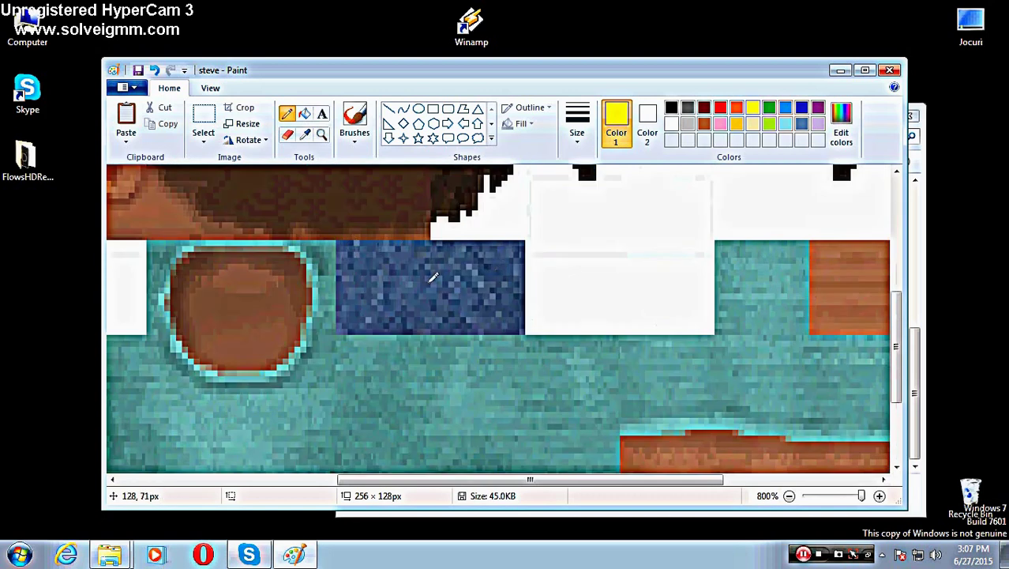
{"action": "scroll", "coordinate": [379, 231], "scroll_direction": "down", "scroll_amount": 1}
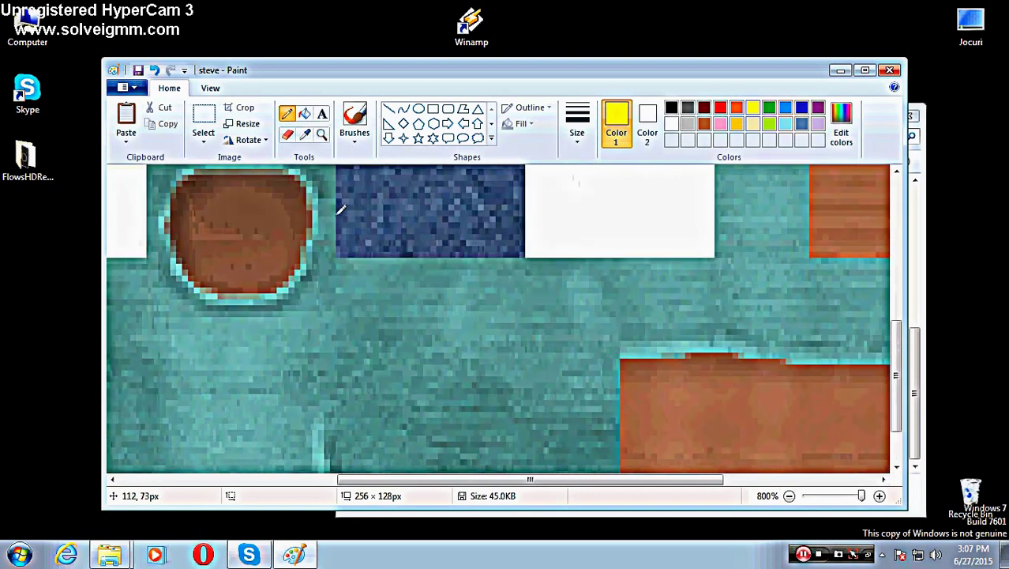
{"action": "scroll", "coordinate": [352, 209], "scroll_direction": "up", "scroll_amount": 2}
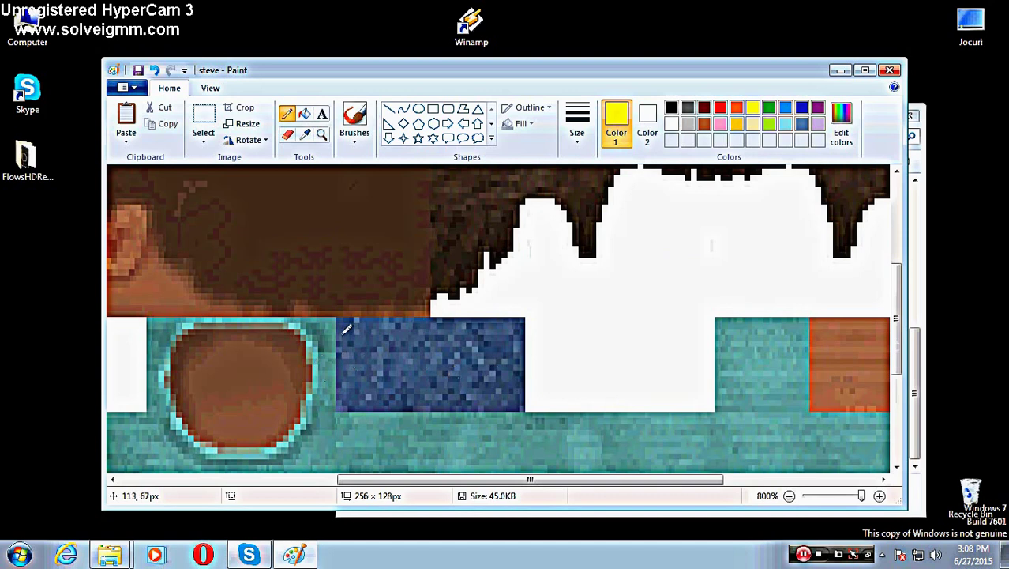
{"action": "scroll", "coordinate": [341, 331], "scroll_direction": "down", "scroll_amount": 1}
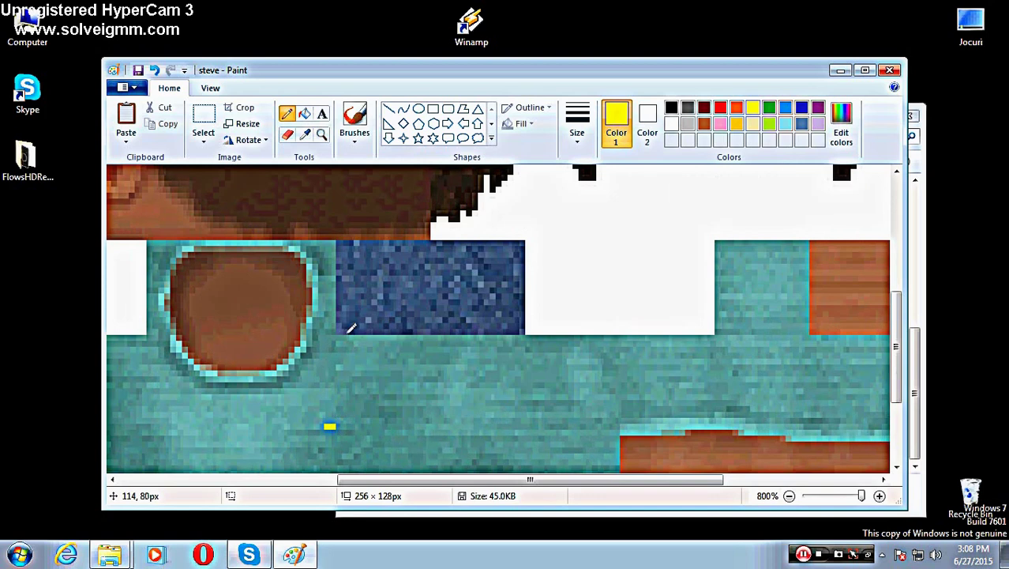
{"action": "scroll", "coordinate": [328, 324], "scroll_direction": "down", "scroll_amount": 2}
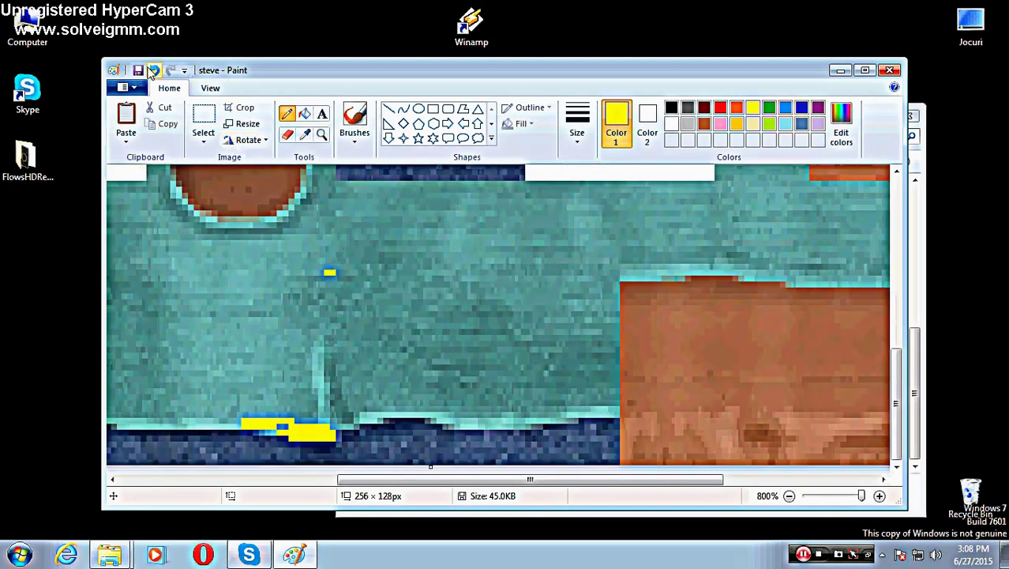
{"action": "left_click", "coordinate": [153, 70]}
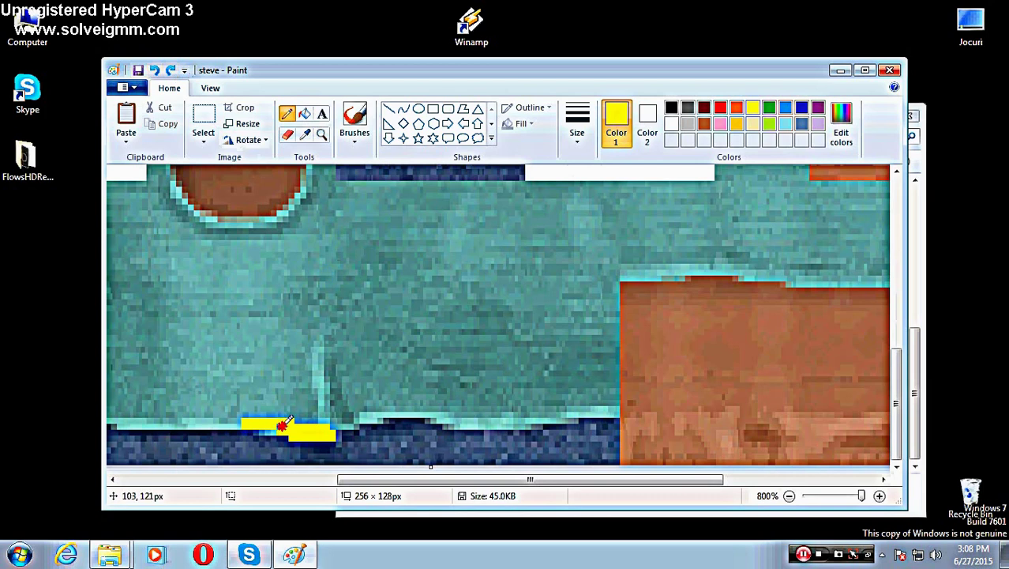
Step: Extend the yellow Pencil band along the shirt's hem to the border with the jeans and fill the gaps beneath it
{"action": "left_click_drag", "start_coordinate": [286, 421], "coordinate": [298, 423]}
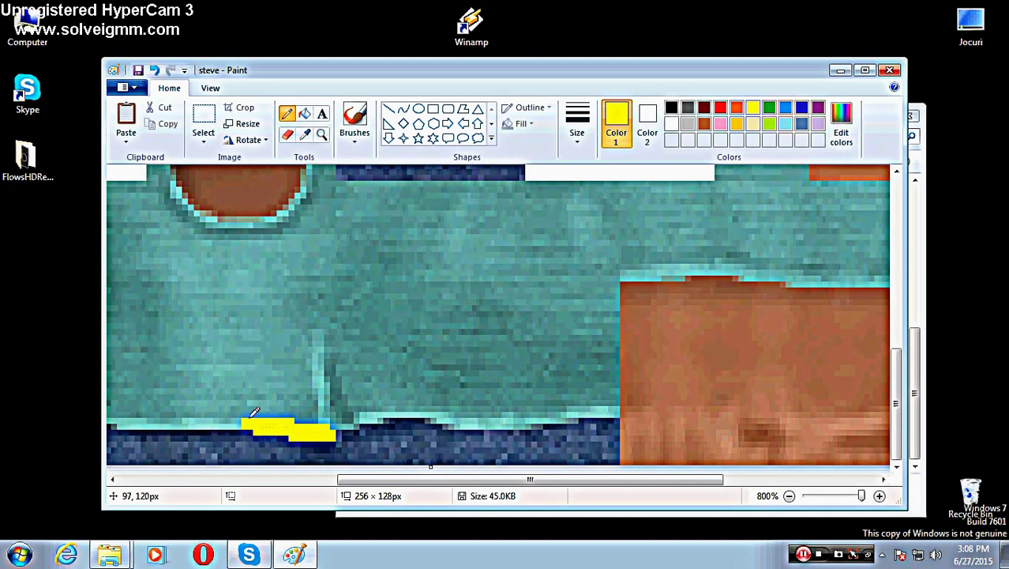
{"action": "left_click_drag", "start_coordinate": [254, 411], "coordinate": [112, 412]}
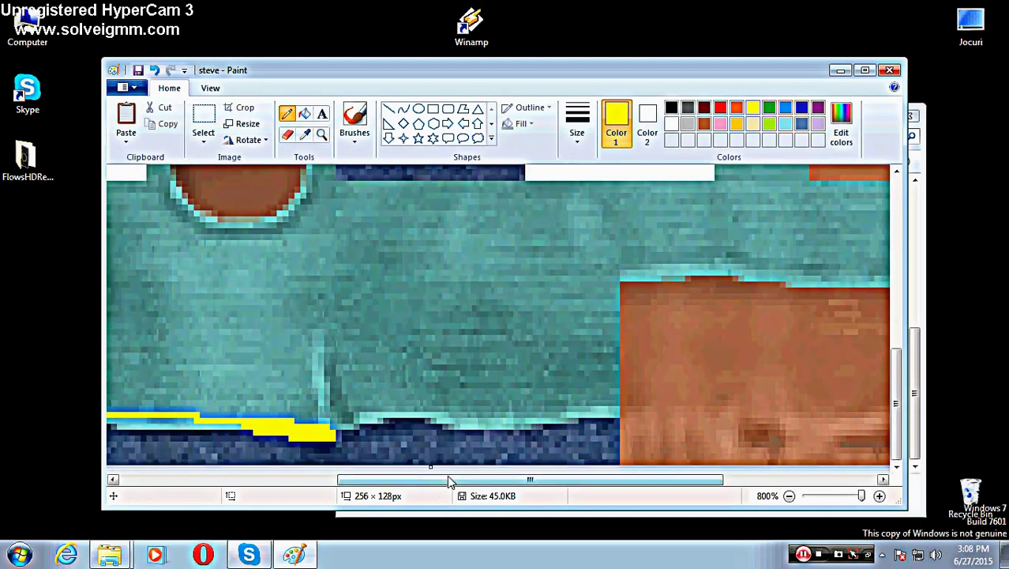
{"action": "left_click_drag", "start_coordinate": [447, 479], "coordinate": [114, 480]}
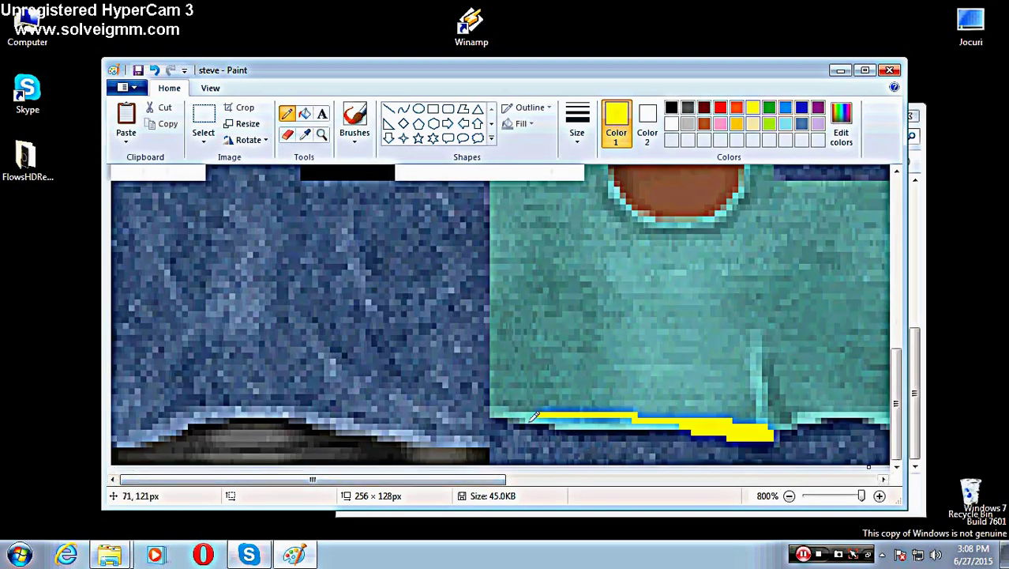
{"action": "left_click_drag", "start_coordinate": [501, 410], "coordinate": [537, 411]}
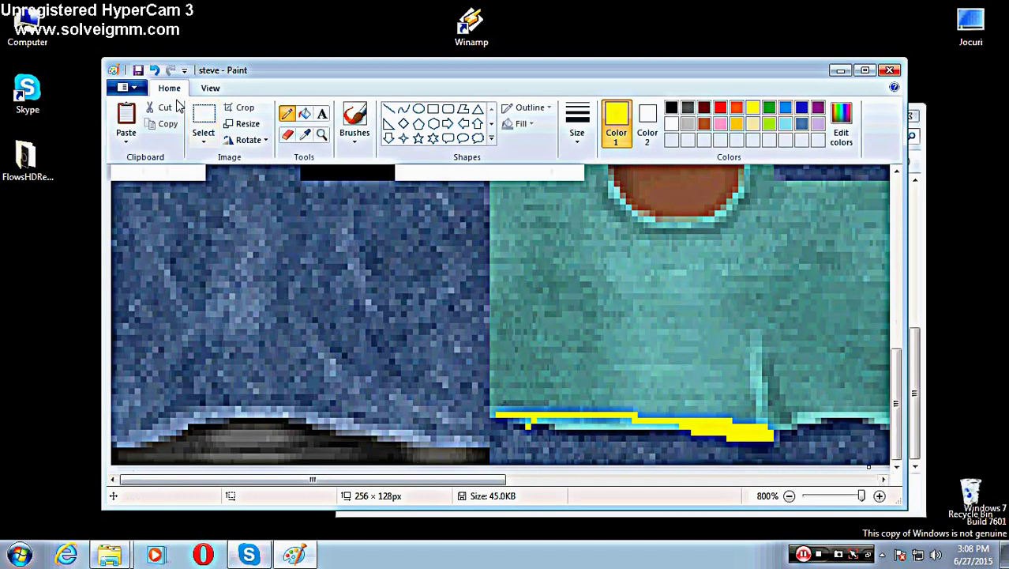
{"action": "left_click", "coordinate": [156, 71]}
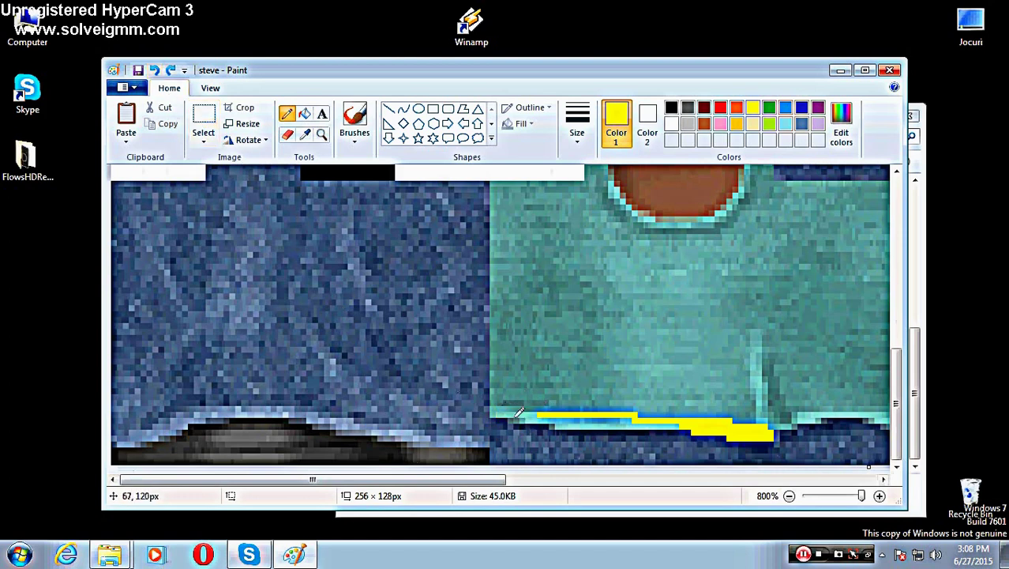
{"action": "left_click_drag", "start_coordinate": [545, 410], "coordinate": [493, 411]}
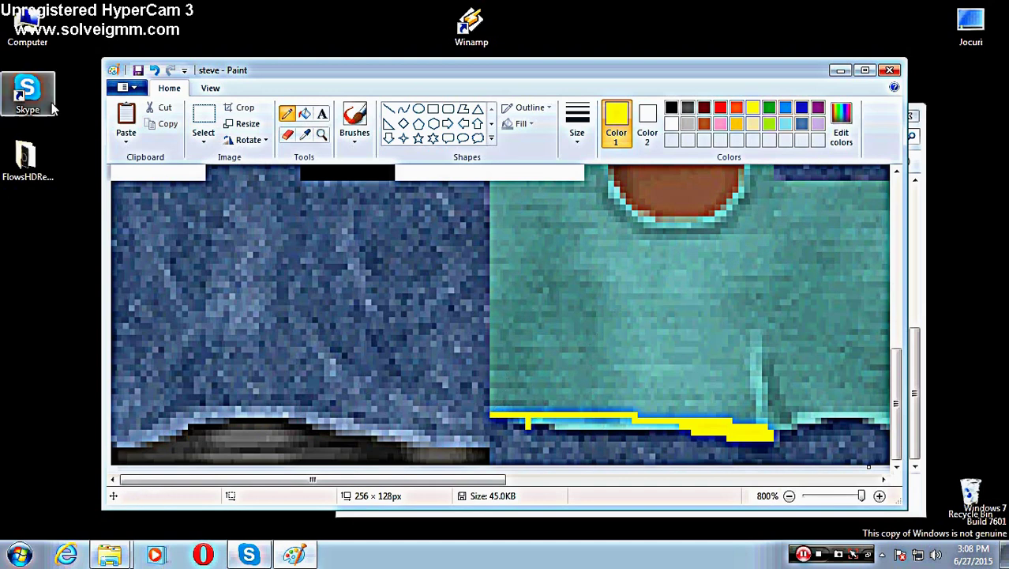
{"action": "left_click", "coordinate": [155, 70]}
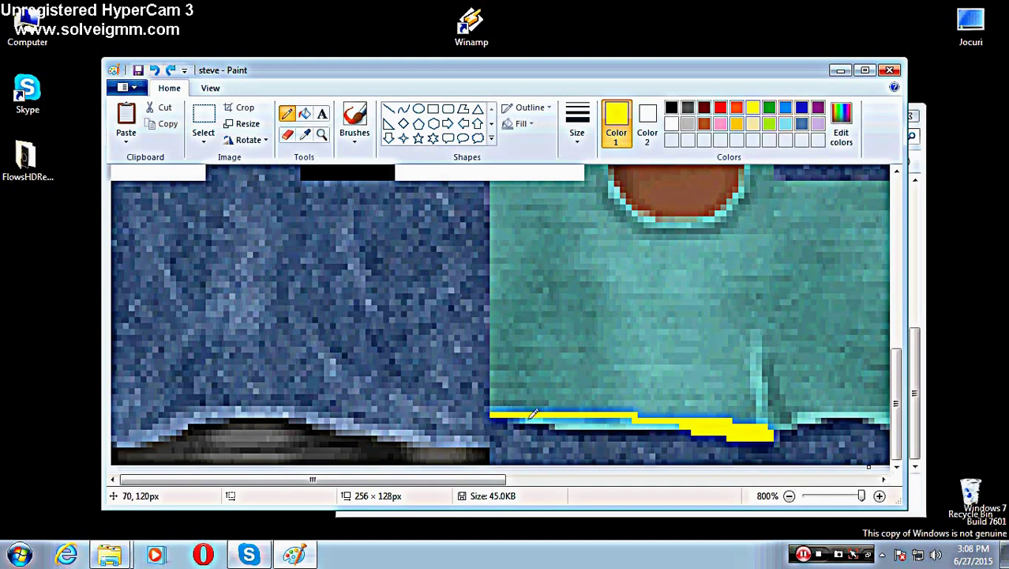
{"action": "mouse_move", "coordinate": [518, 414]}
{"action": "left_mouse_down"}
{"action": "mouse_move", "coordinate": [690, 436]}
{"action": "mouse_move", "coordinate": [666, 421]}
{"action": "mouse_move", "coordinate": [620, 428]}
{"action": "mouse_move", "coordinate": [634, 425]}
{"action": "mouse_move", "coordinate": [557, 417]}
{"action": "left_mouse_up"}
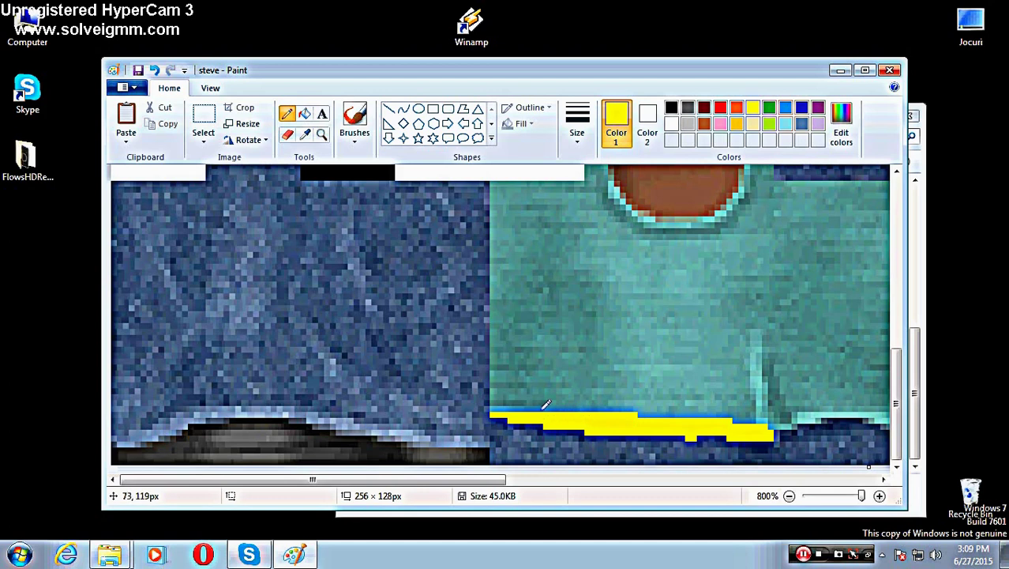
Step: Show the head part of the texture at 800% and set up the Pencil with black as Color 1
{"action": "left_click", "coordinate": [322, 136]}
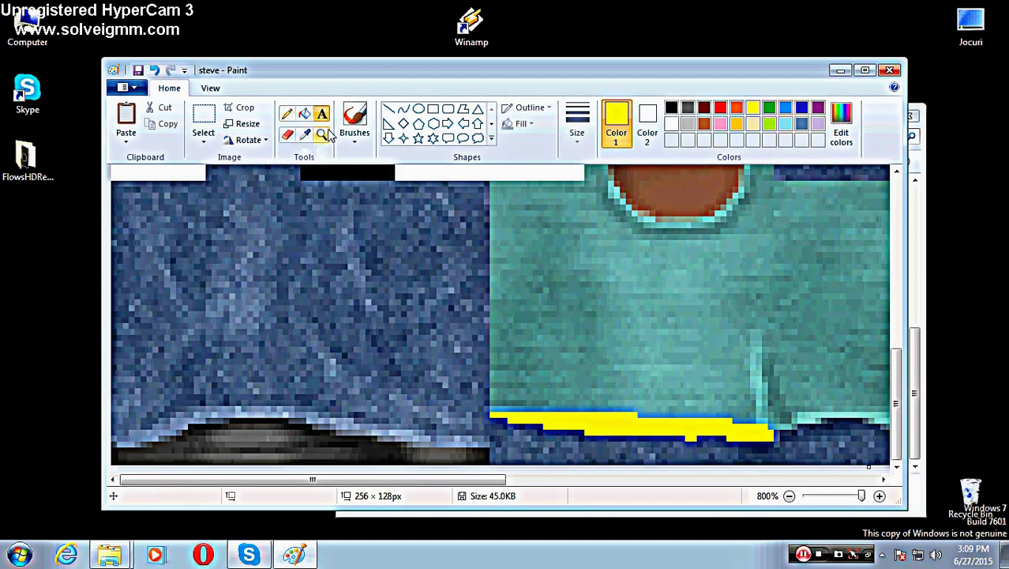
{"action": "right_click", "coordinate": [327, 271]}
{"action": "right_click", "coordinate": [336, 274]}
{"action": "right_click", "coordinate": [335, 274]}
{"action": "right_click", "coordinate": [335, 275]}
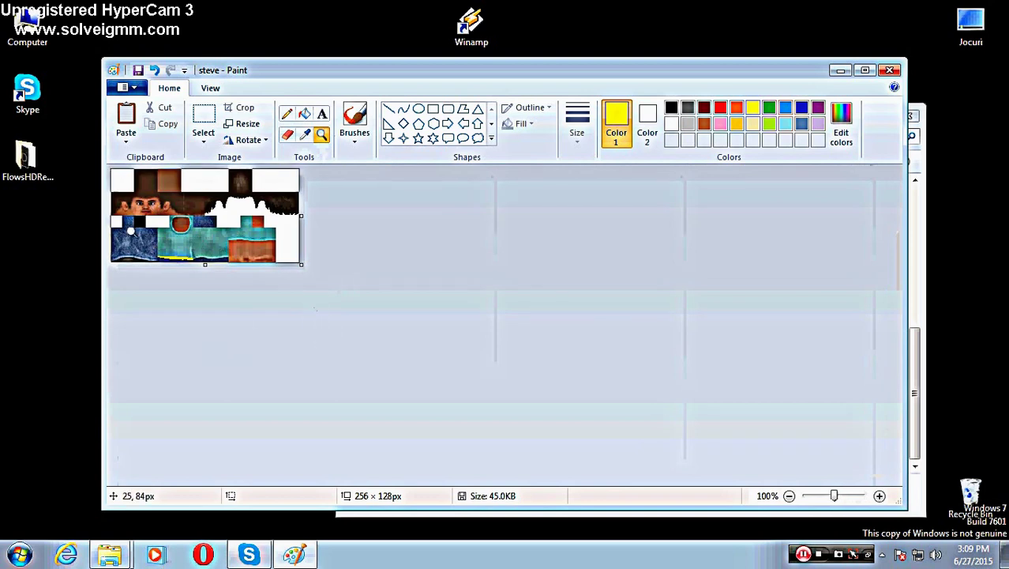
{"action": "left_click", "coordinate": [115, 207]}
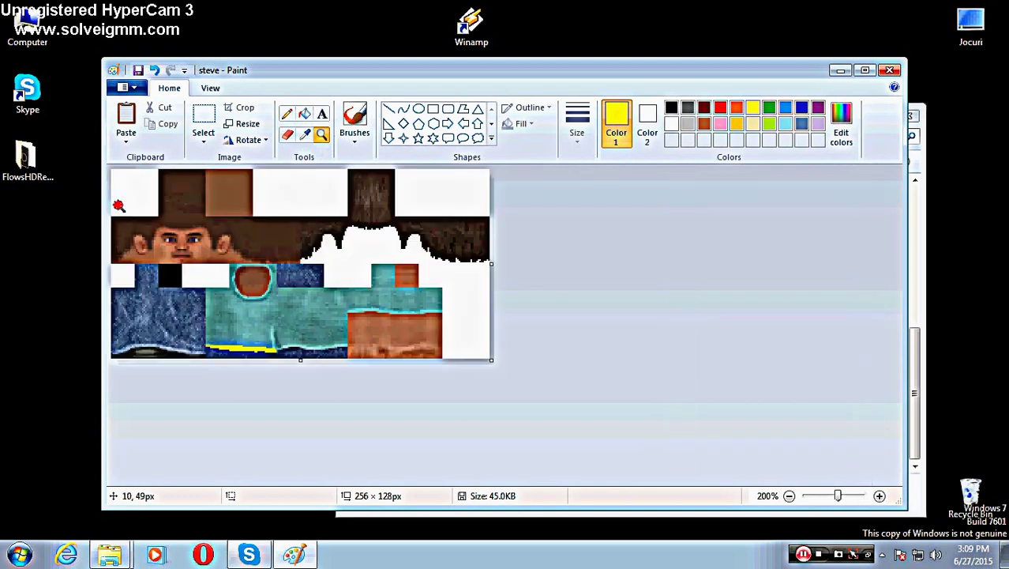
{"action": "left_click", "coordinate": [141, 289]}
{"action": "left_click", "coordinate": [142, 293]}
{"action": "left_click", "coordinate": [215, 225]}
{"action": "left_click", "coordinate": [215, 225]}
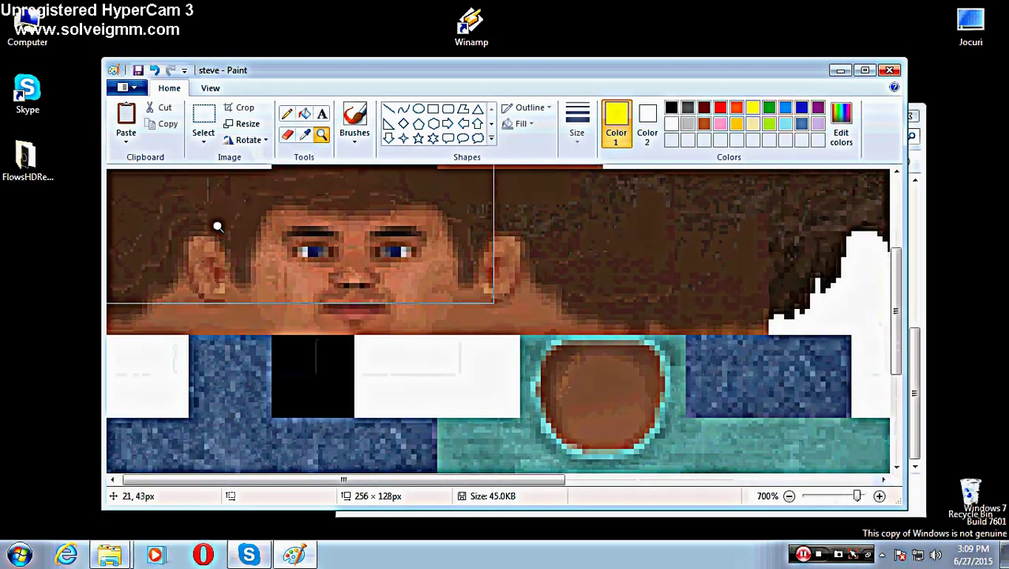
{"action": "left_click", "coordinate": [218, 229]}
{"action": "left_click", "coordinate": [670, 108]}
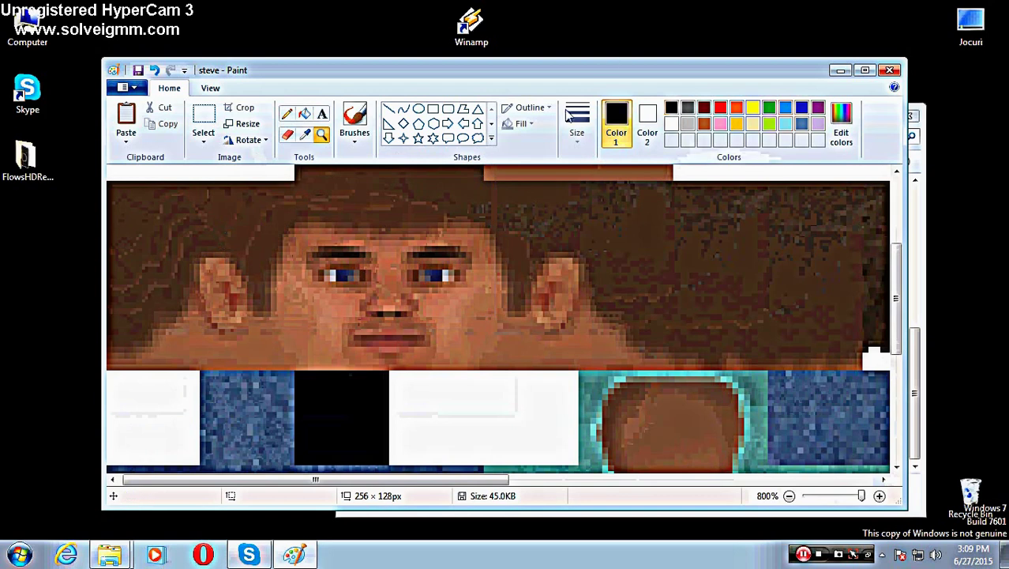
{"action": "left_click", "coordinate": [287, 111]}
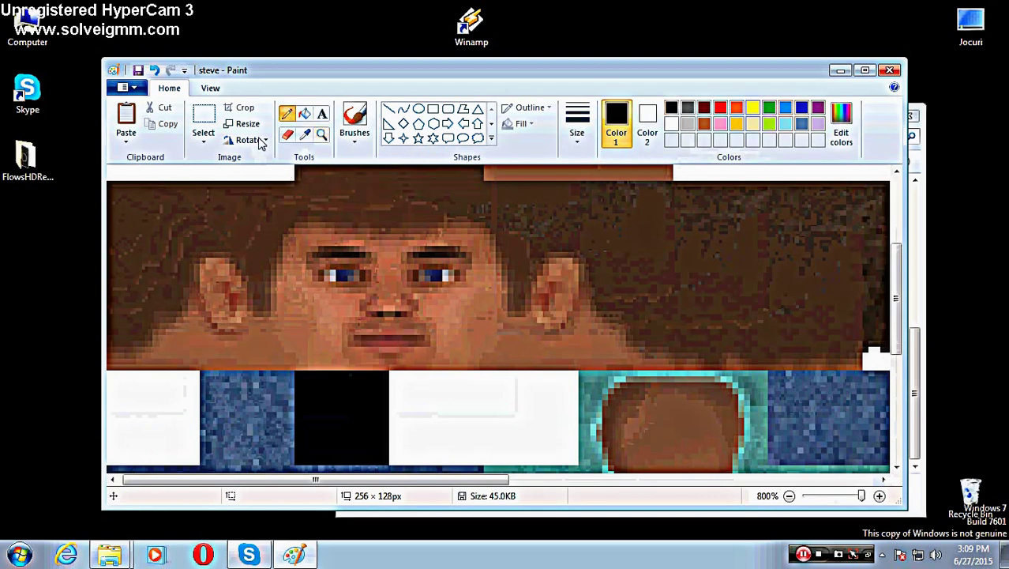
{"action": "mouse_move", "coordinate": [181, 254]}
{"action": "left_mouse_down"}
{"action": "mouse_move", "coordinate": [180, 272]}
{"action": "mouse_move", "coordinate": [216, 274]}
{"action": "left_mouse_up"}
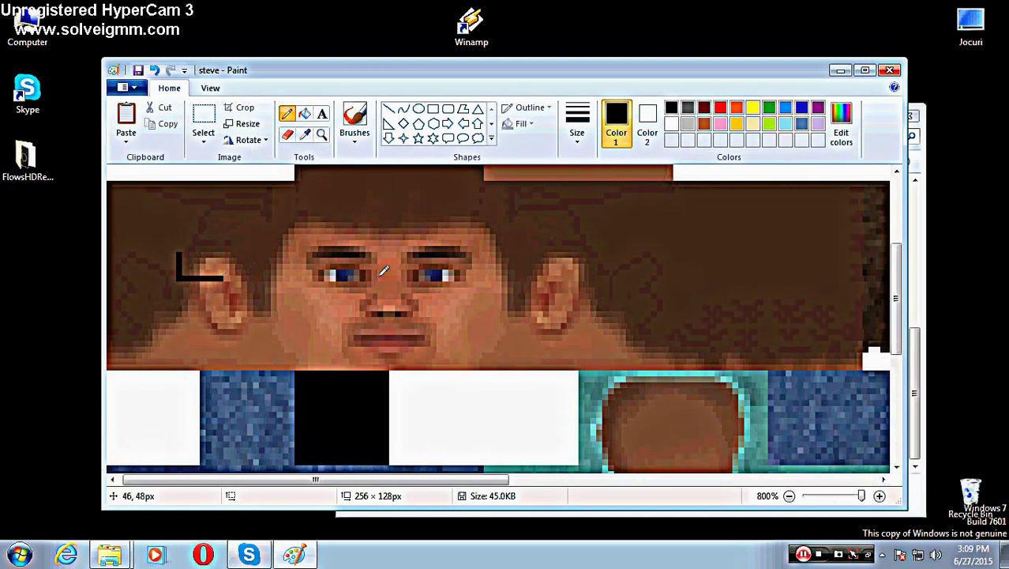
{"action": "left_click_drag", "start_coordinate": [225, 275], "coordinate": [257, 278]}
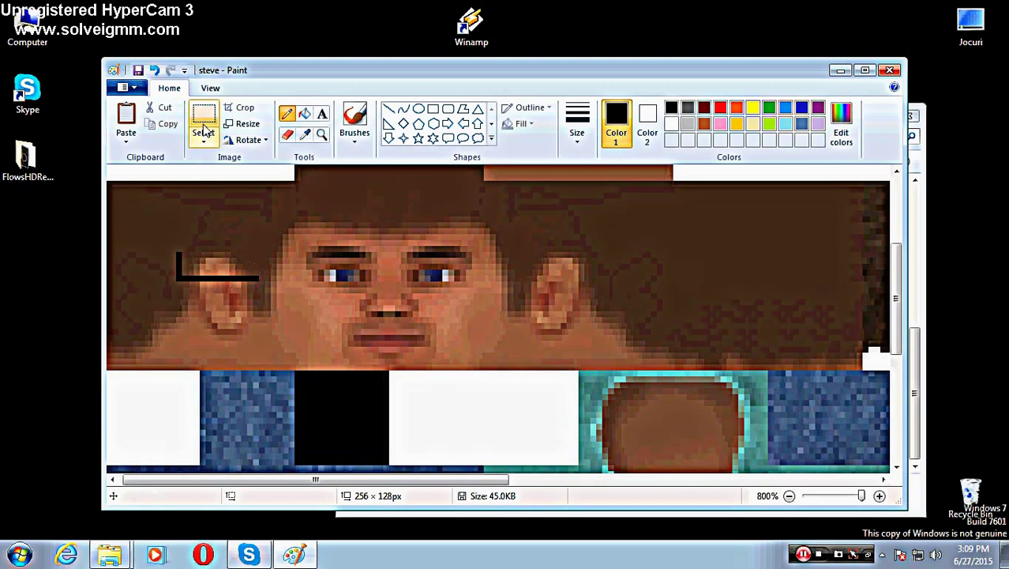
{"action": "left_click", "coordinate": [162, 71]}
{"action": "left_click", "coordinate": [161, 72]}
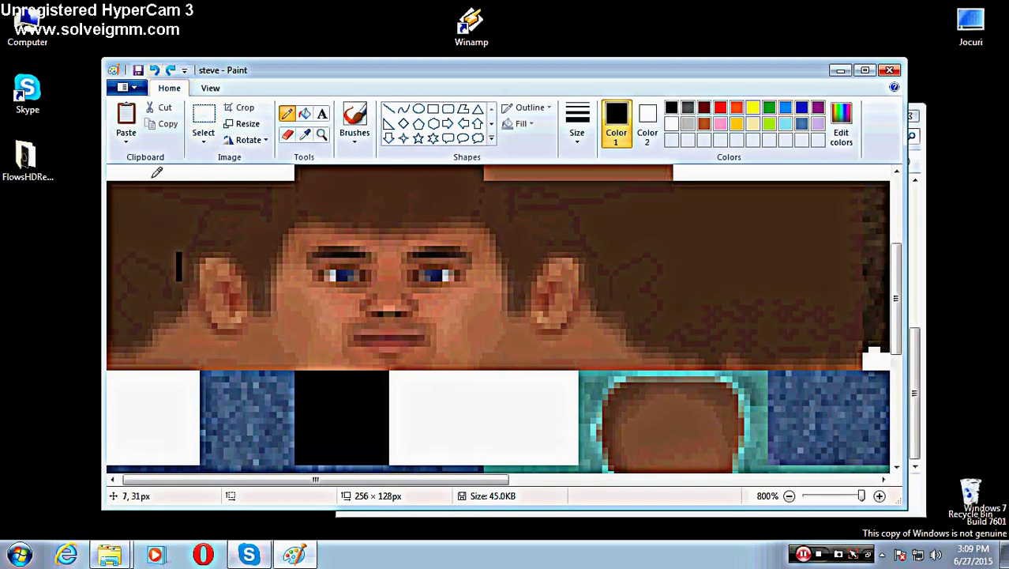
{"action": "left_click", "coordinate": [156, 71]}
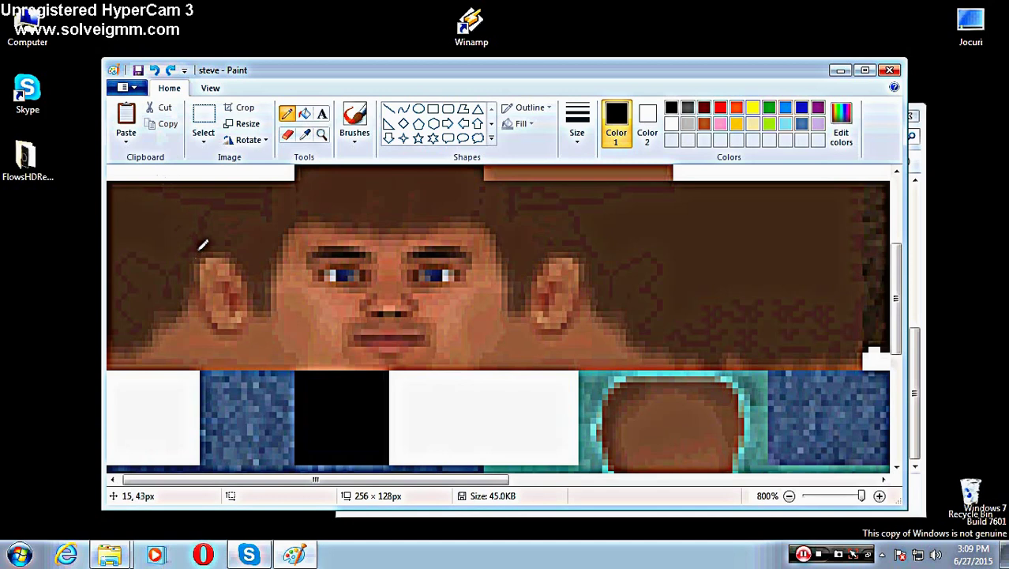
{"action": "left_click_drag", "start_coordinate": [198, 251], "coordinate": [184, 325]}
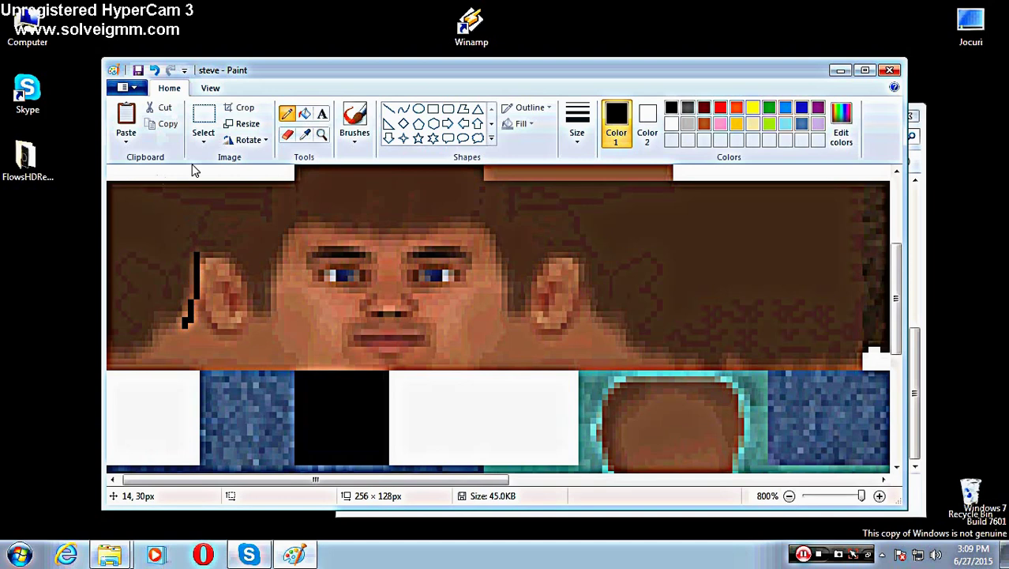
{"action": "left_click", "coordinate": [154, 70]}
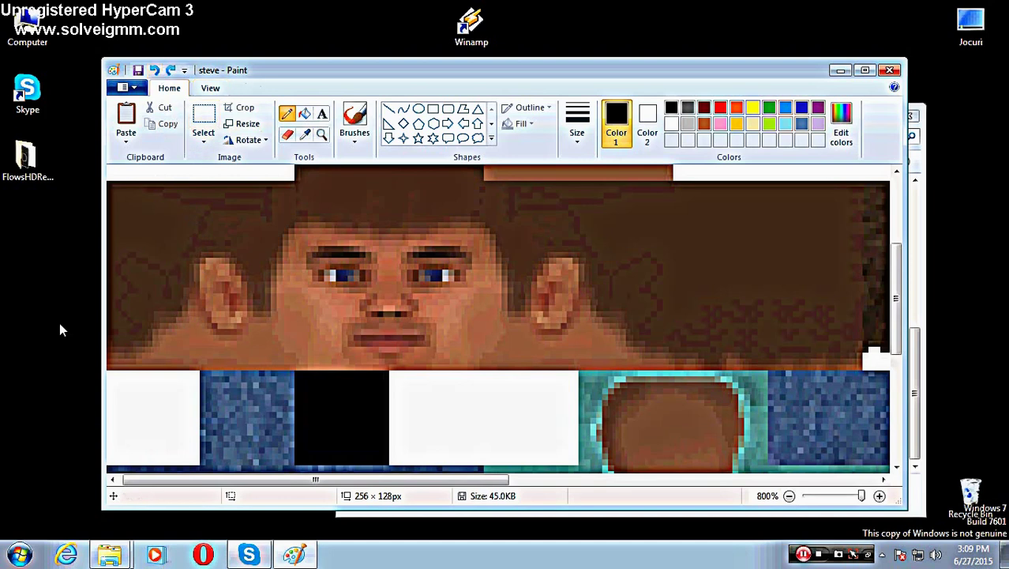
{"action": "left_click_drag", "start_coordinate": [196, 253], "coordinate": [189, 305]}
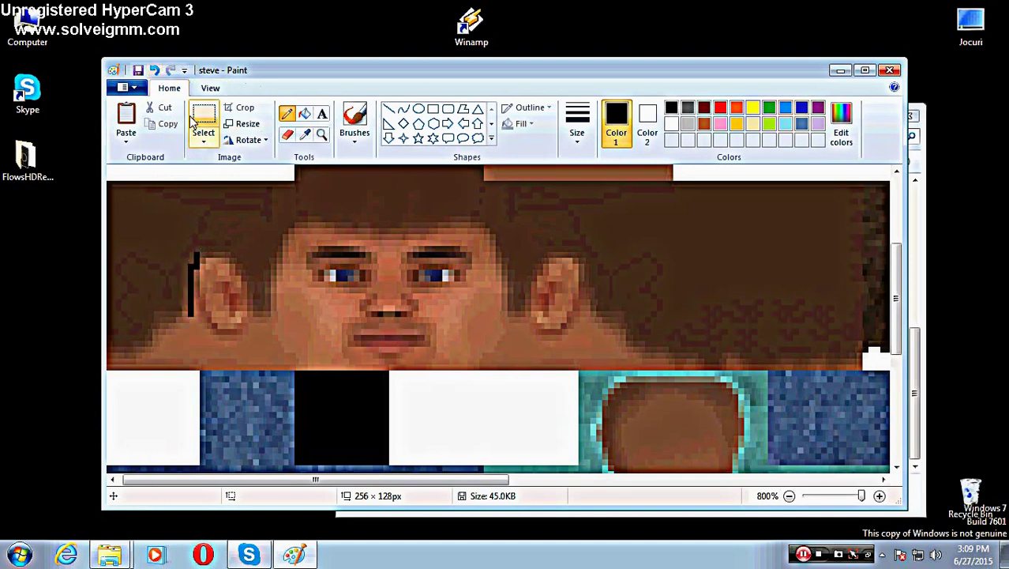
{"action": "left_click", "coordinate": [155, 70]}
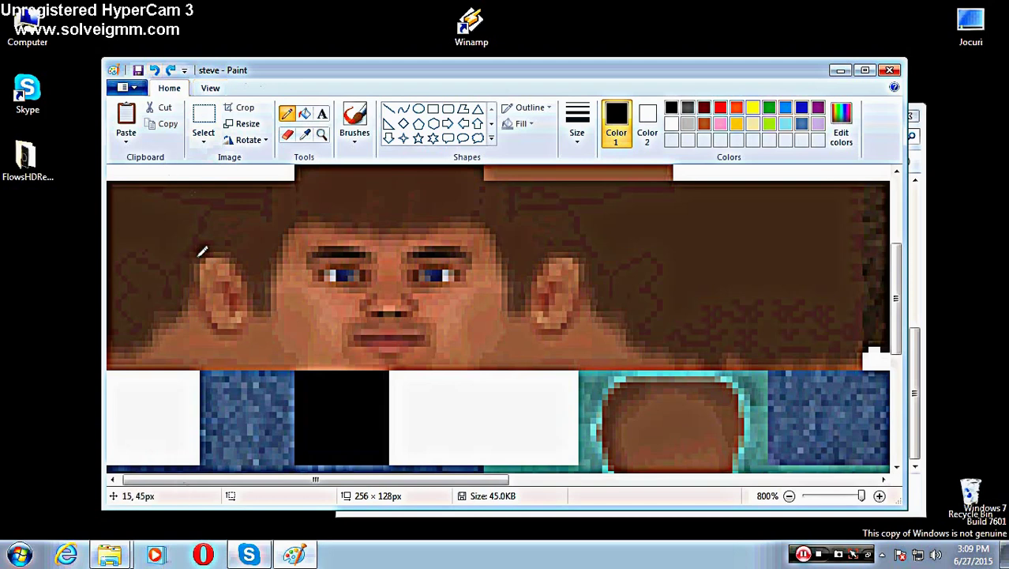
{"action": "mouse_move", "coordinate": [197, 255]}
{"action": "left_mouse_down"}
{"action": "mouse_move", "coordinate": [193, 330]}
{"action": "mouse_move", "coordinate": [258, 337]}
{"action": "left_mouse_up"}
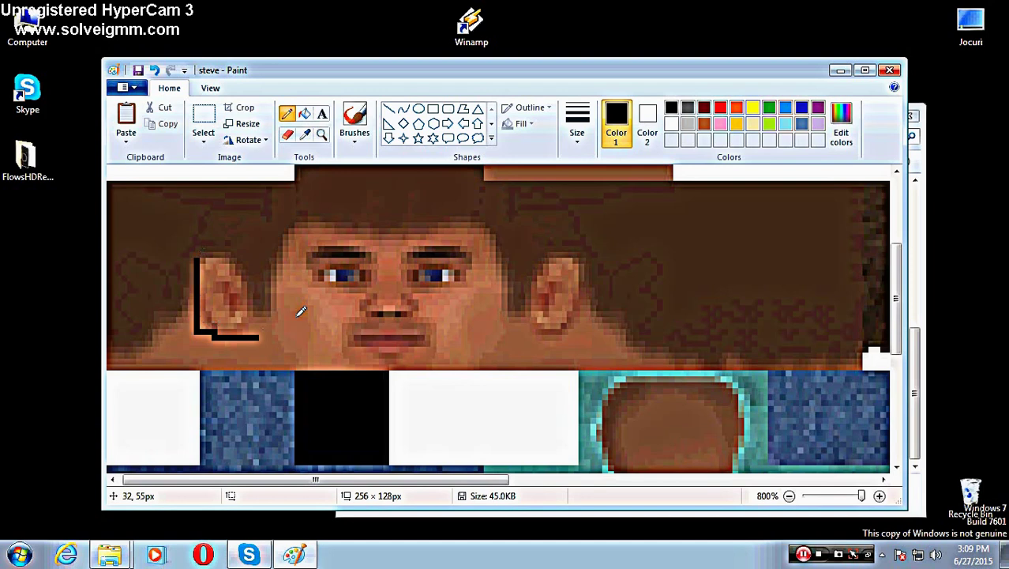
{"action": "left_click", "coordinate": [154, 70]}
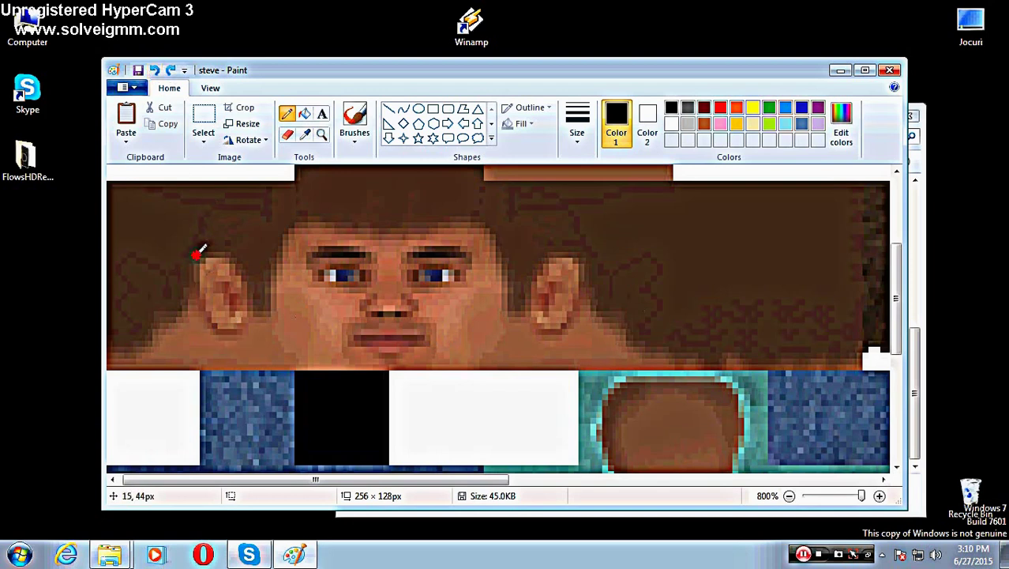
{"action": "left_click_drag", "start_coordinate": [199, 255], "coordinate": [201, 275]}
{"action": "left_click", "coordinate": [154, 71]}
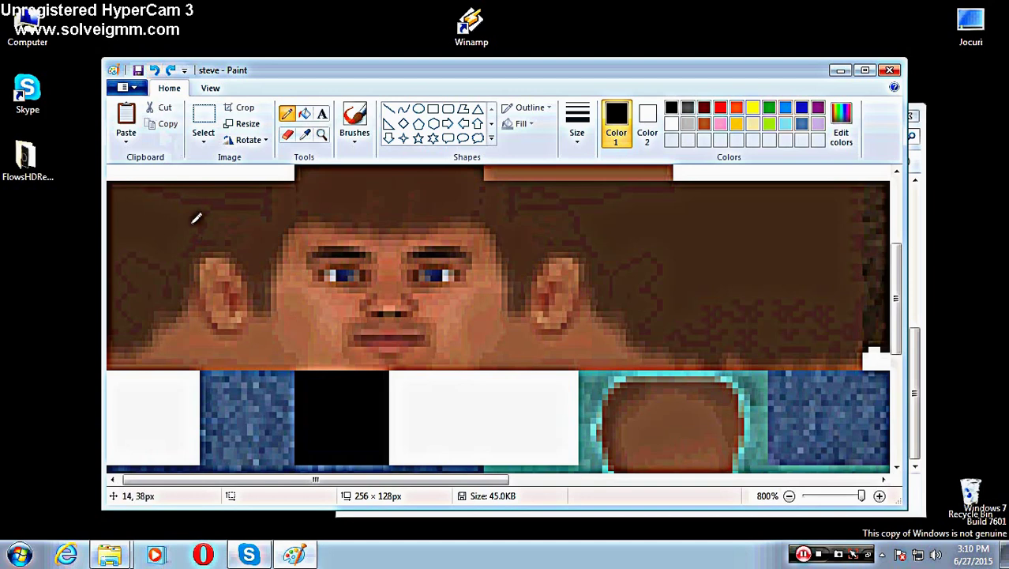
Step: Draw a black vertical Pencil line along the outer edge of the ear left of the face and thicken its lower end
{"action": "left_click_drag", "start_coordinate": [196, 253], "coordinate": [202, 334]}
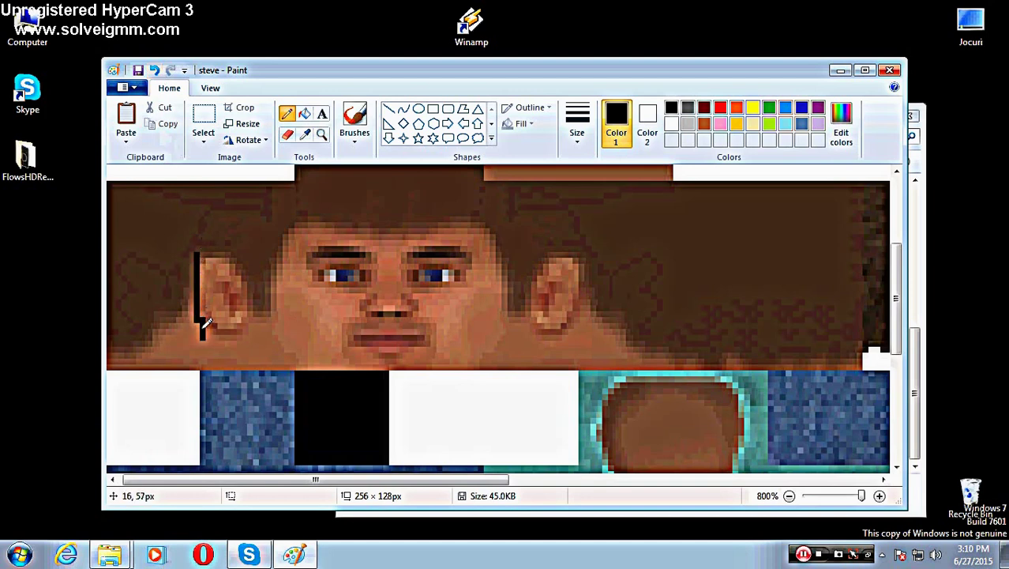
{"action": "left_click", "coordinate": [195, 332]}
{"action": "left_click", "coordinate": [197, 340]}
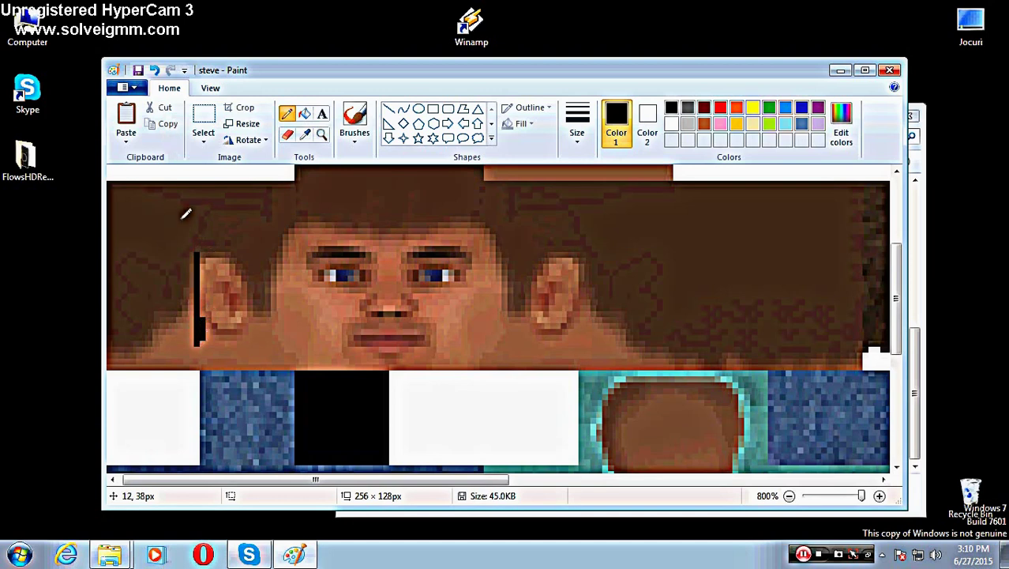
Step: Trim the black line's lower end with sampled skin colour and enclose the ear left of the face in a thick black Pencil frame
{"action": "left_click", "coordinate": [304, 135]}
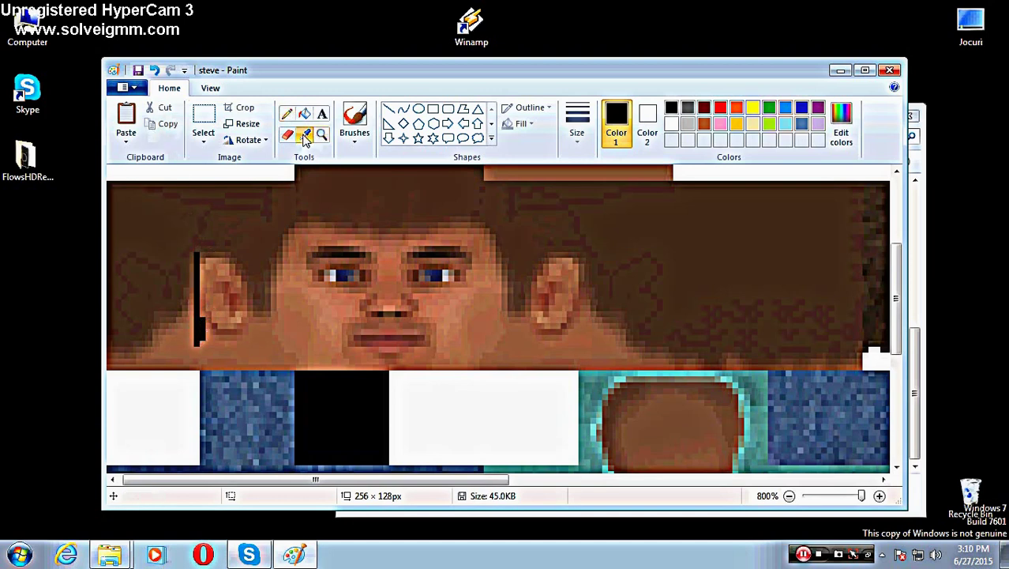
{"action": "left_click", "coordinate": [210, 349]}
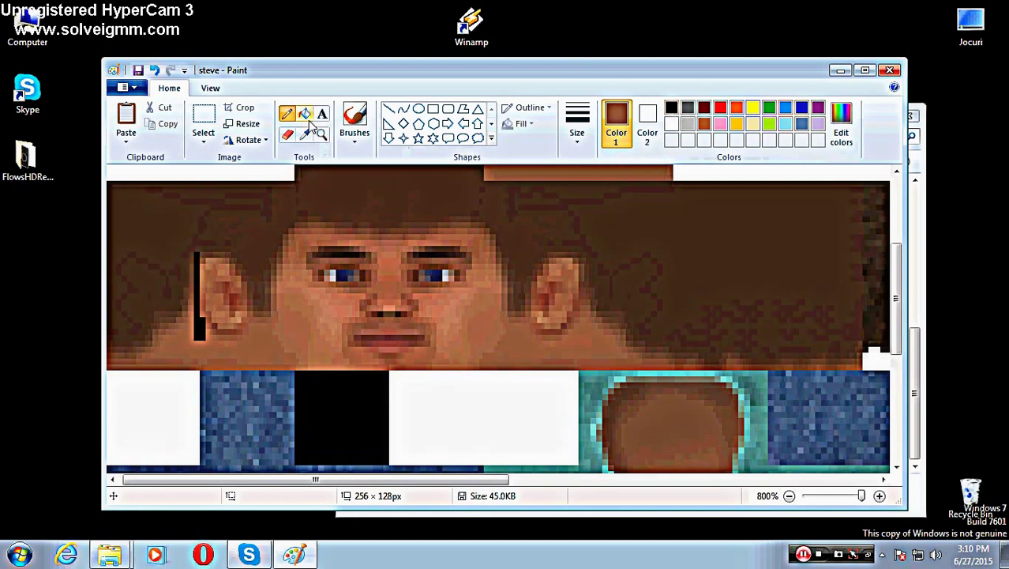
{"action": "left_click", "coordinate": [671, 108]}
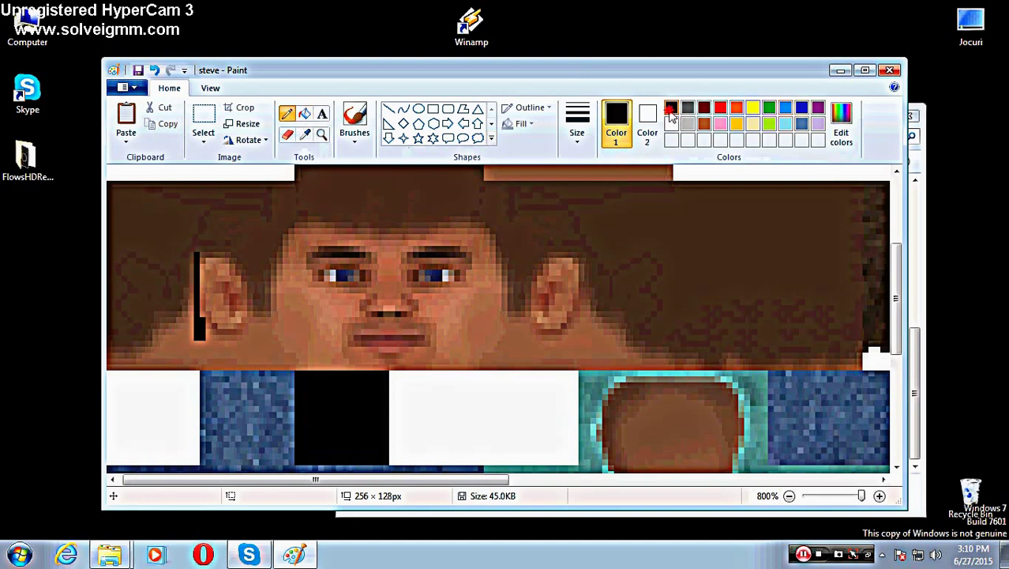
{"action": "mouse_move", "coordinate": [195, 334]}
{"action": "left_mouse_down"}
{"action": "mouse_move", "coordinate": [250, 333]}
{"action": "mouse_move", "coordinate": [243, 257]}
{"action": "mouse_move", "coordinate": [205, 256]}
{"action": "left_mouse_up"}
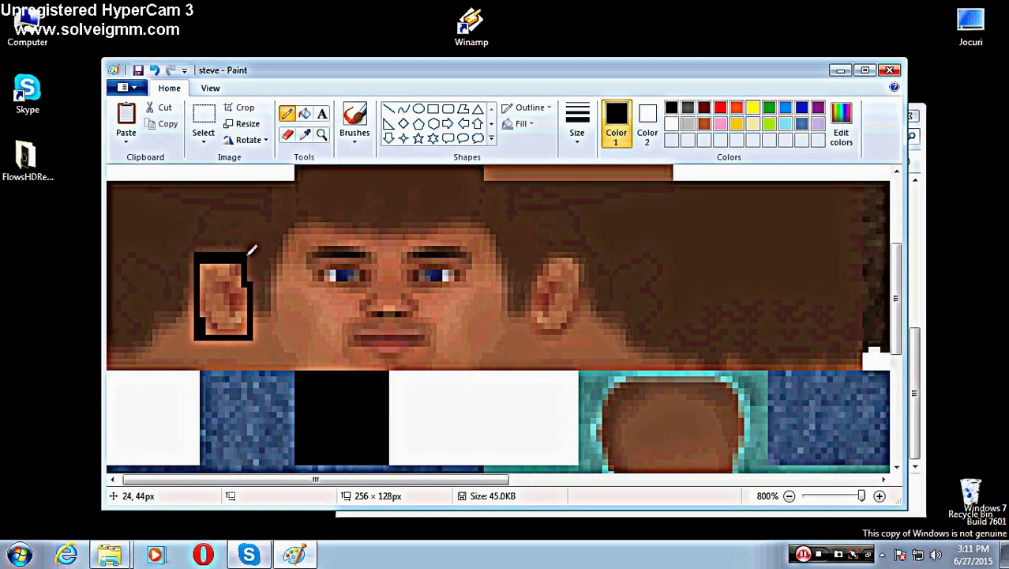
{"action": "left_click_drag", "start_coordinate": [247, 255], "coordinate": [245, 327]}
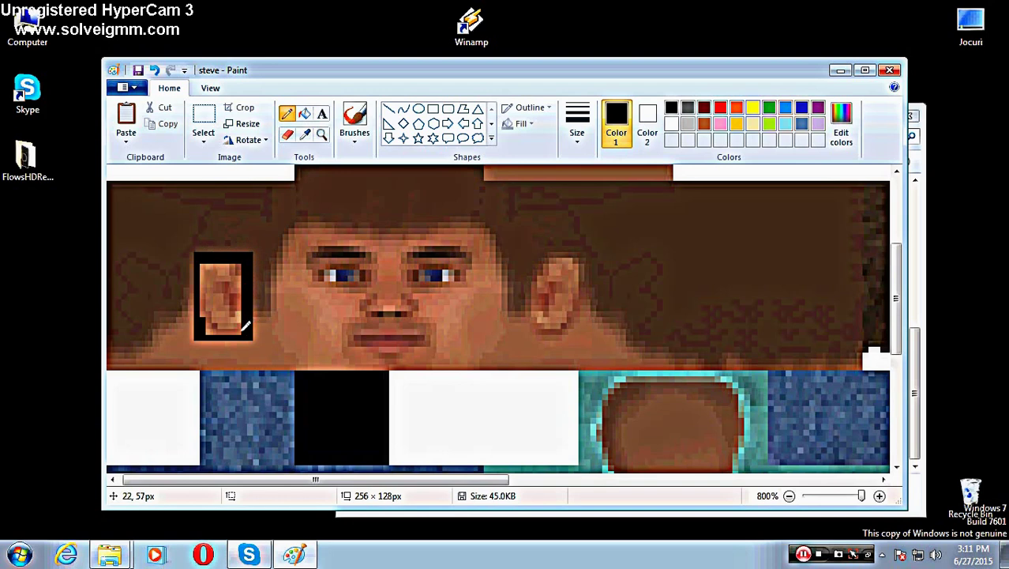
{"action": "mouse_move", "coordinate": [237, 334]}
{"action": "left_mouse_down"}
{"action": "mouse_move", "coordinate": [235, 330]}
{"action": "mouse_move", "coordinate": [217, 336]}
{"action": "mouse_move", "coordinate": [202, 325]}
{"action": "mouse_move", "coordinate": [200, 271]}
{"action": "left_mouse_up"}
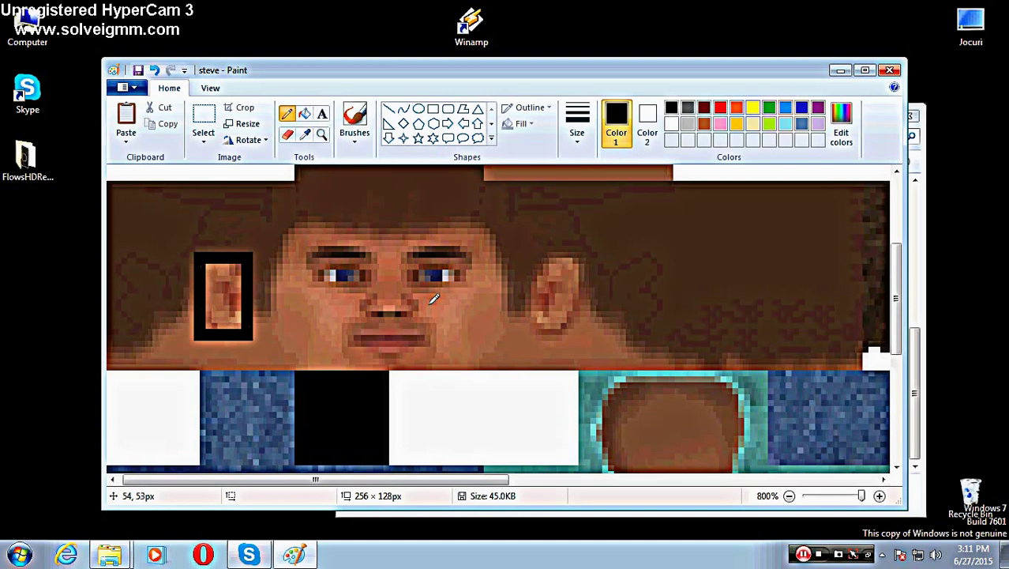
Step: Draw a black vertical Pencil line down the middle of the framed ear, splitting it into two columns
{"action": "left_click", "coordinate": [754, 108]}
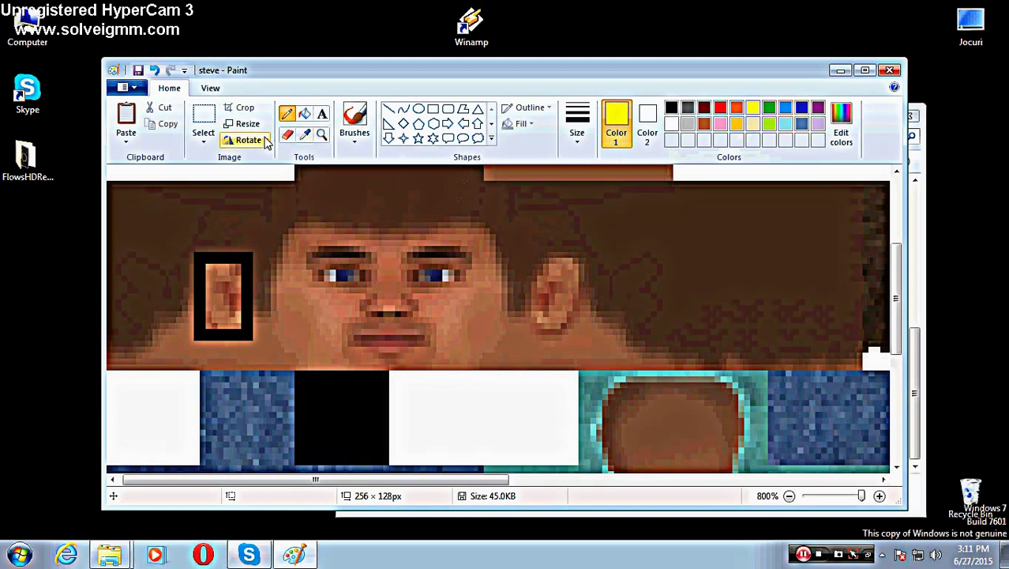
{"action": "left_click", "coordinate": [672, 108]}
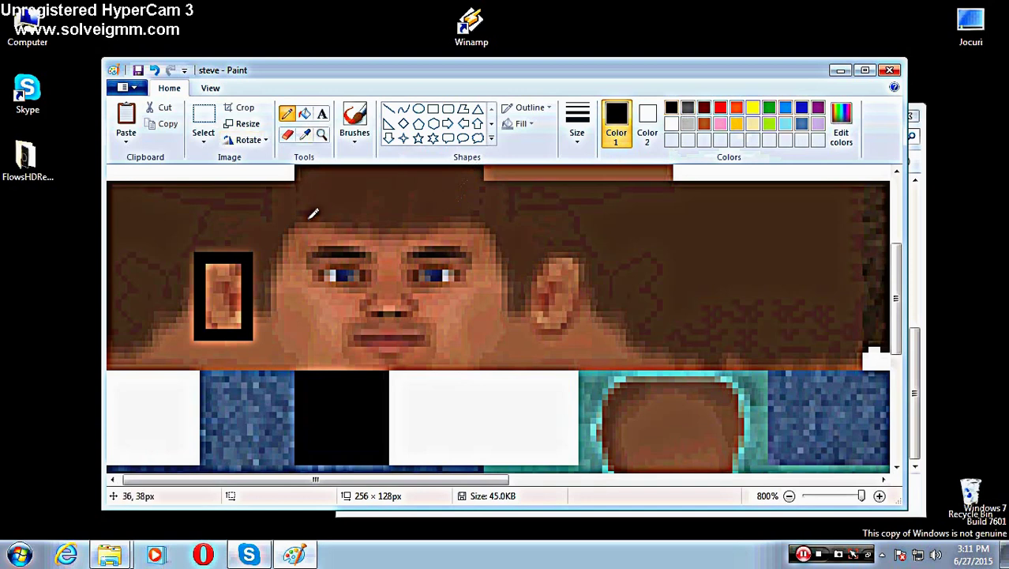
{"action": "left_click_drag", "start_coordinate": [225, 265], "coordinate": [228, 324]}
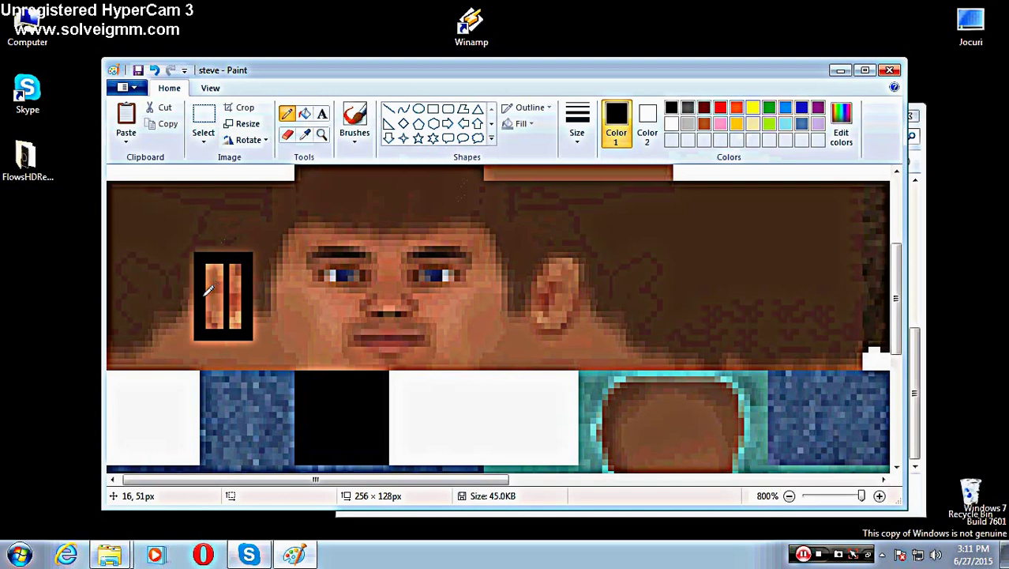
{"action": "mouse_move", "coordinate": [207, 291]}
{"action": "left_mouse_down"}
{"action": "mouse_move", "coordinate": [239, 285]}
{"action": "mouse_move", "coordinate": [233, 301]}
{"action": "left_mouse_up"}
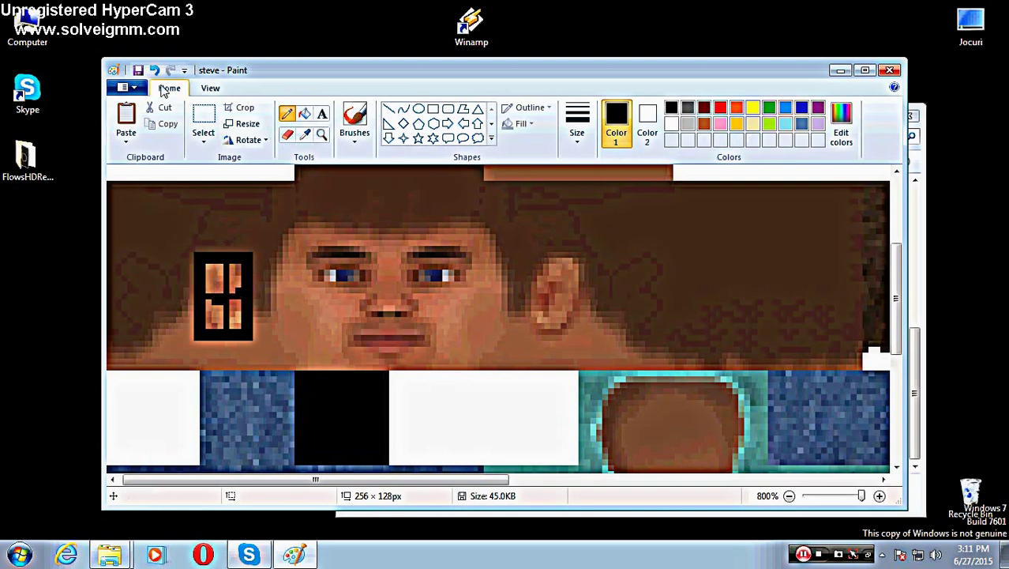
{"action": "left_click", "coordinate": [154, 70]}
{"action": "left_click", "coordinate": [154, 69]}
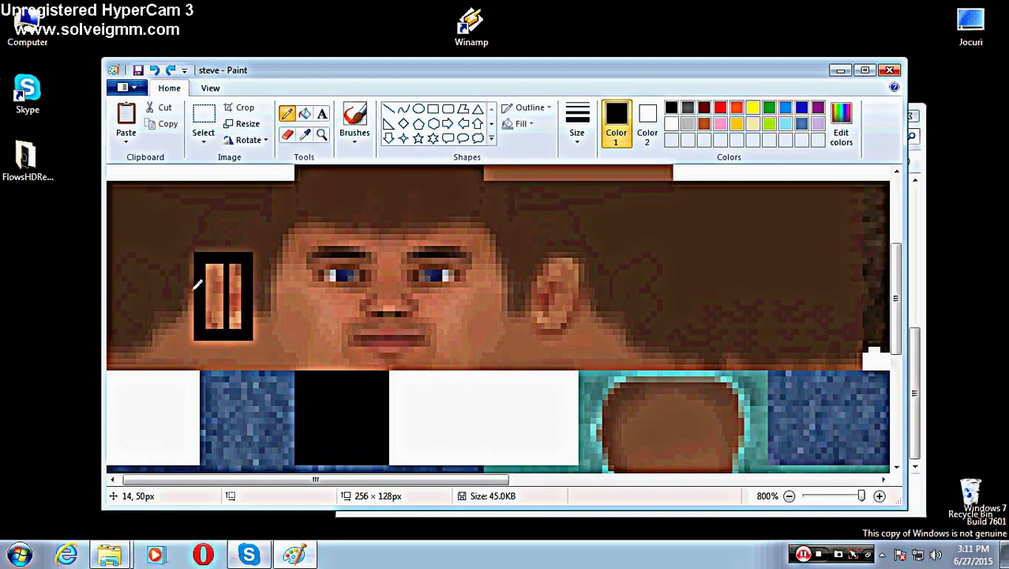
{"action": "left_click_drag", "start_coordinate": [209, 291], "coordinate": [246, 283]}
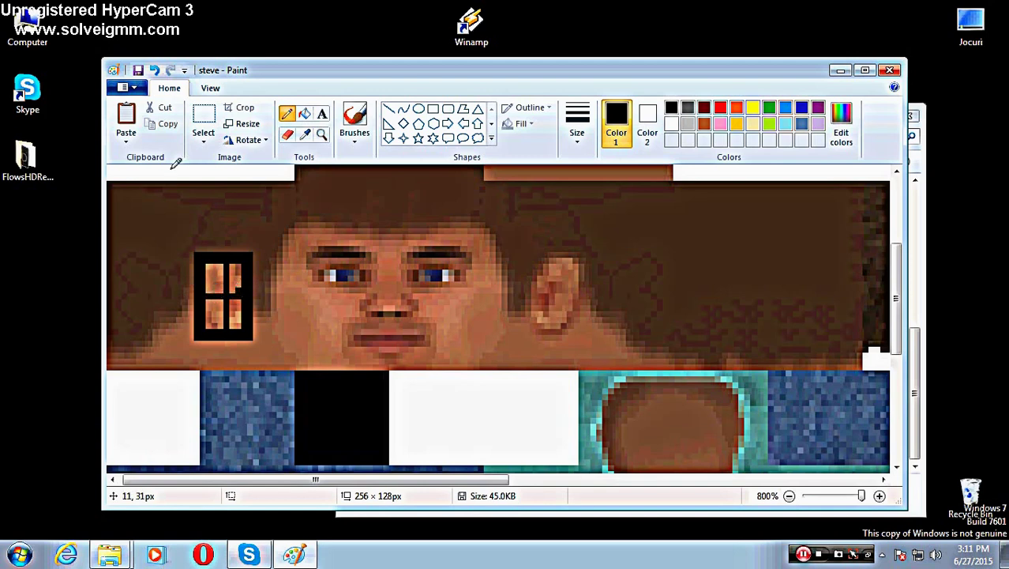
{"action": "left_click", "coordinate": [154, 69]}
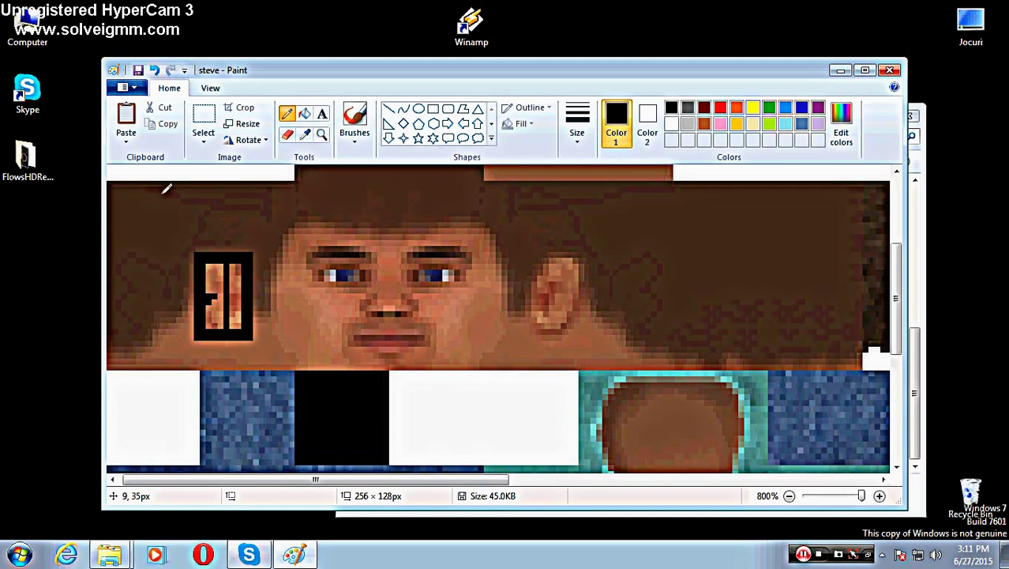
{"action": "left_click", "coordinate": [154, 70]}
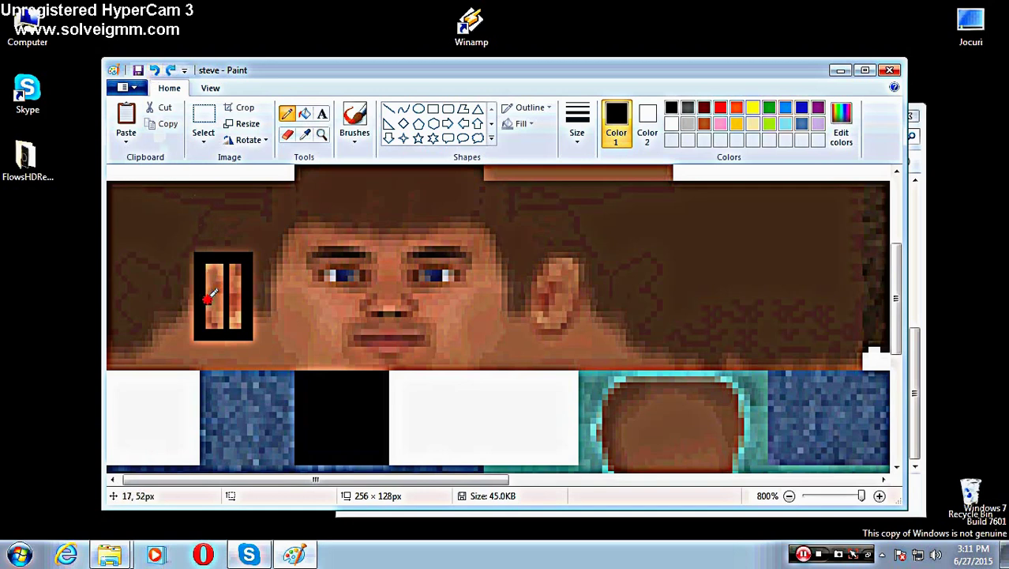
Step: Draw a black horizontal Pencil bar across the framed ear and clean up its lower edge with the sampled skin colour
{"action": "left_click", "coordinate": [154, 69]}
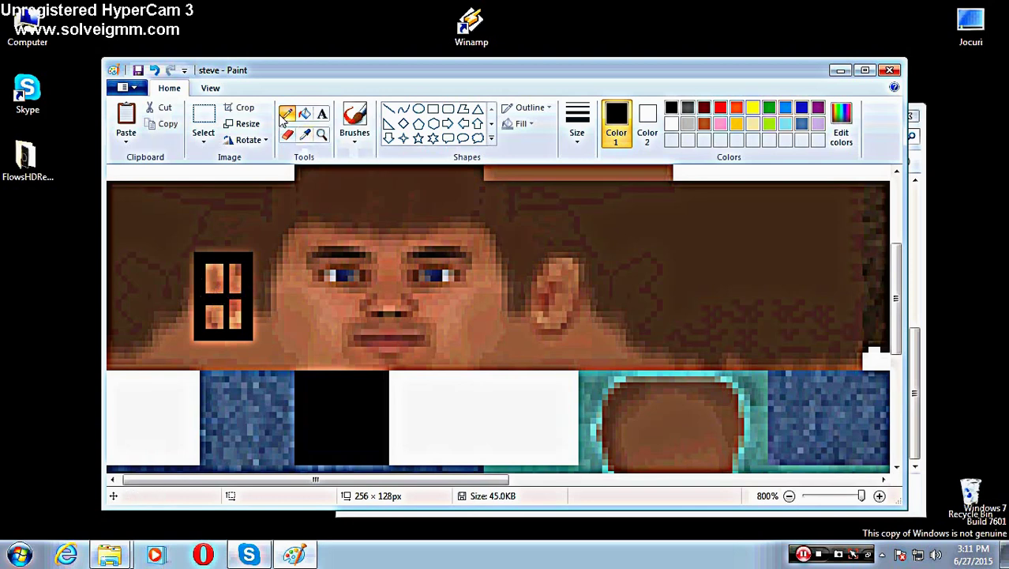
{"action": "left_click", "coordinate": [304, 136]}
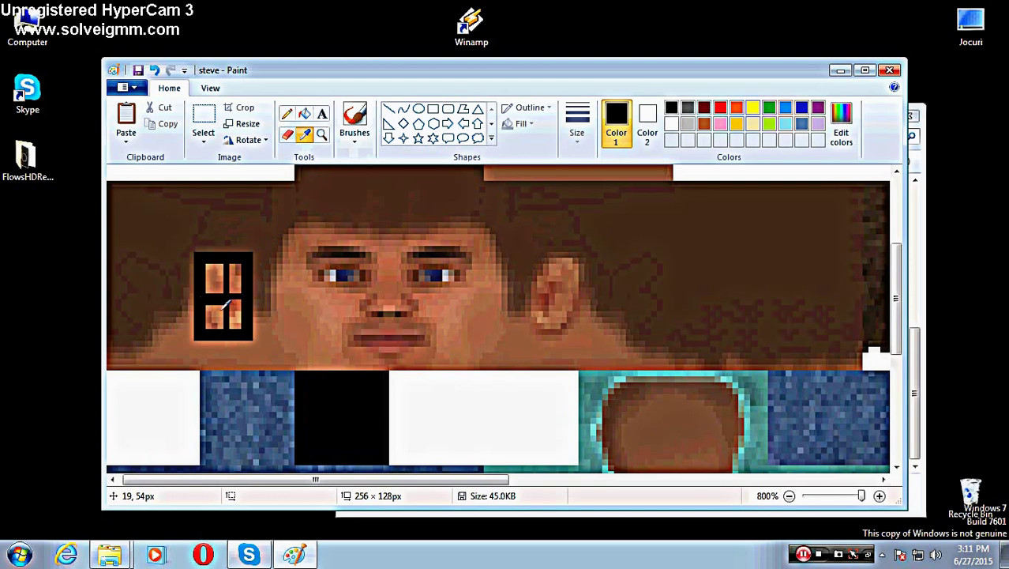
{"action": "left_click", "coordinate": [219, 311]}
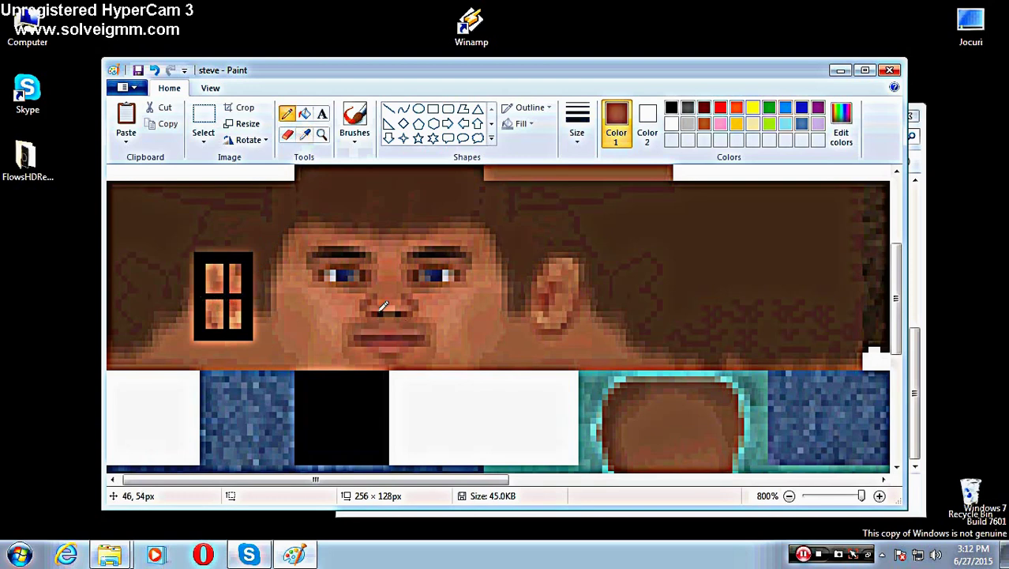
Step: Colour the upper-left and lower-right panes of the black ear frame solid yellow using Fill and the Pencil
{"action": "left_click", "coordinate": [751, 110]}
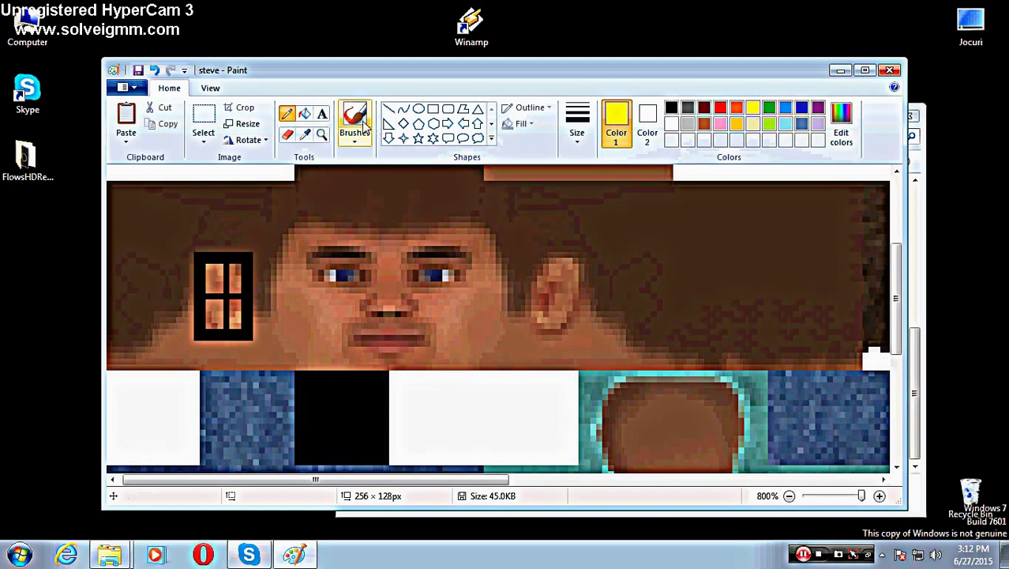
{"action": "left_click", "coordinate": [304, 114]}
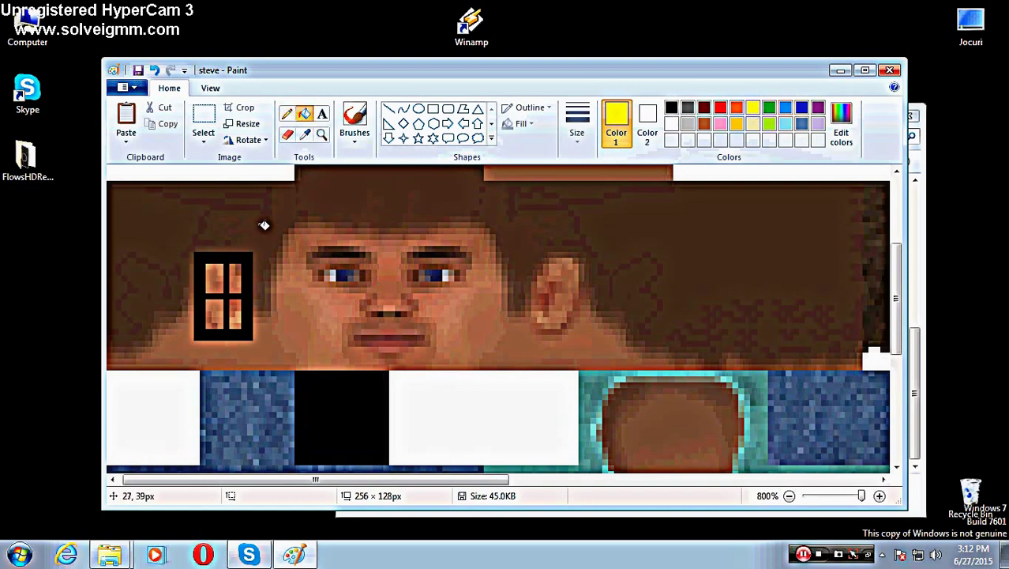
{"action": "left_click", "coordinate": [227, 283]}
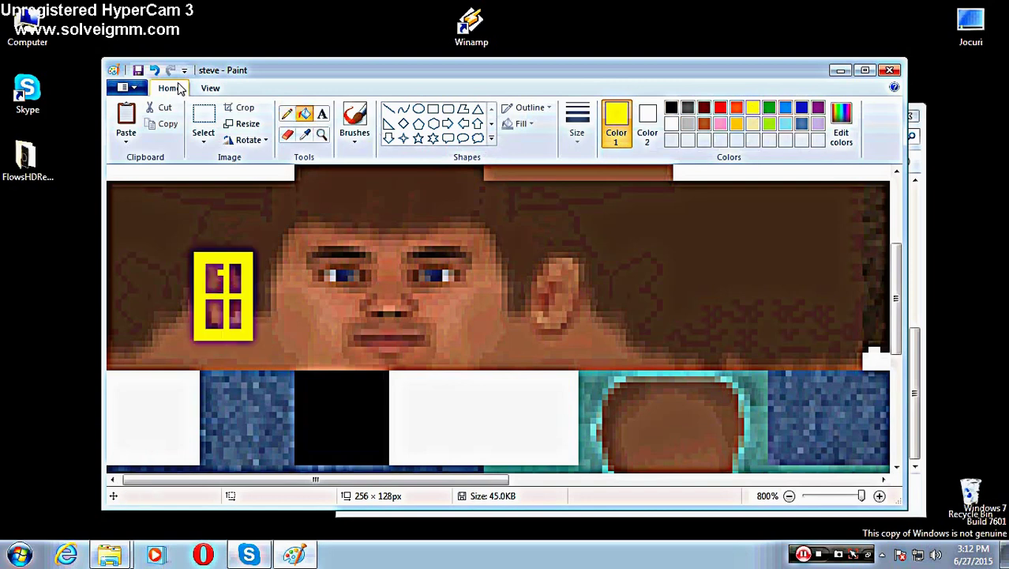
{"action": "left_click", "coordinate": [154, 69]}
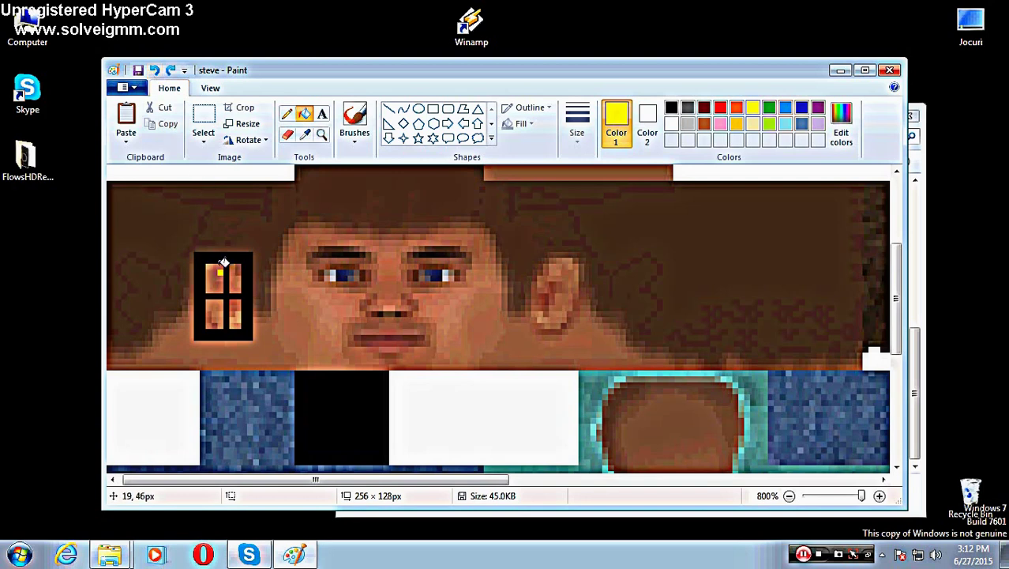
{"action": "left_click", "coordinate": [213, 277]}
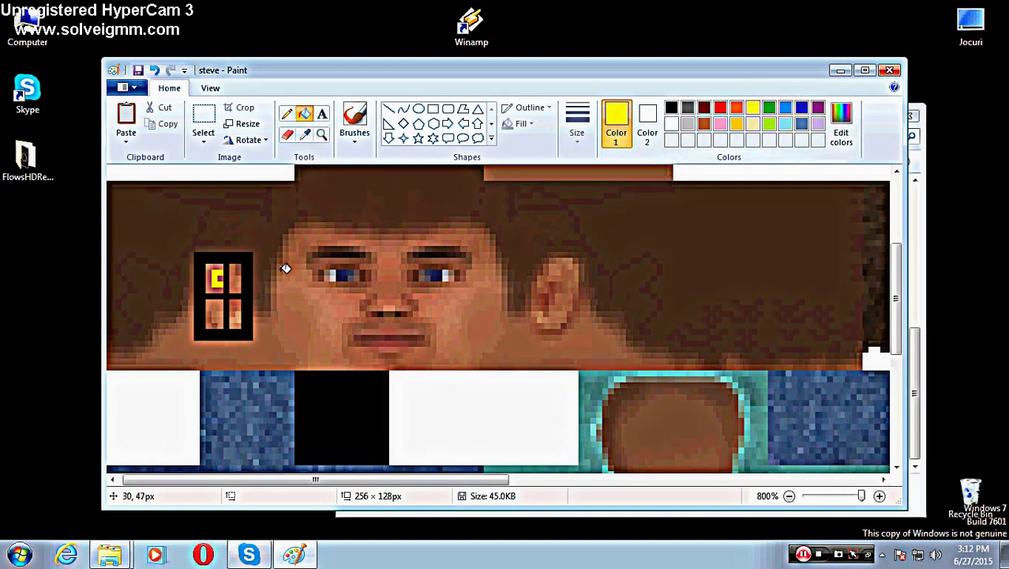
{"action": "left_click", "coordinate": [286, 113]}
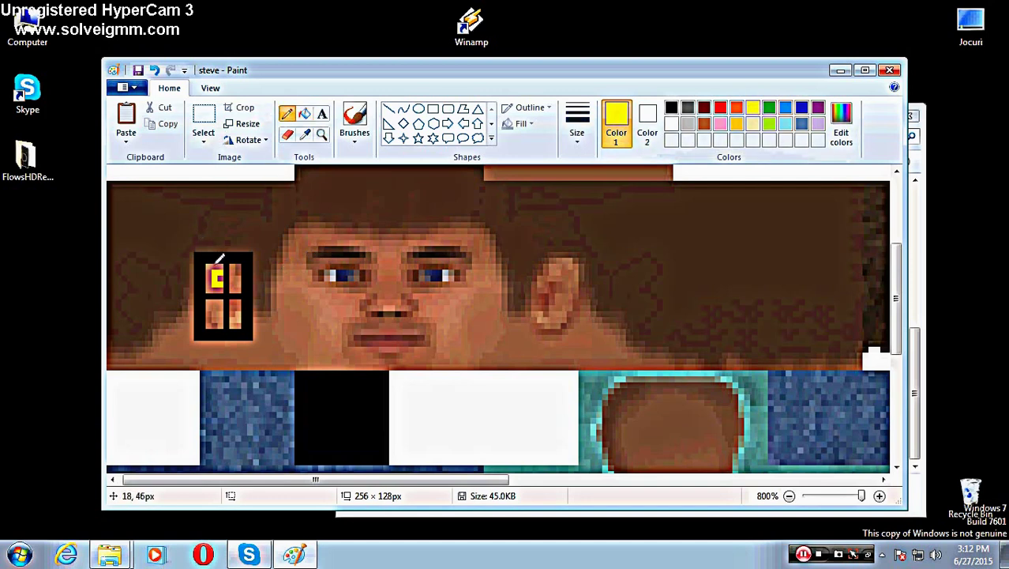
{"action": "key", "text": "ctrl+z"}
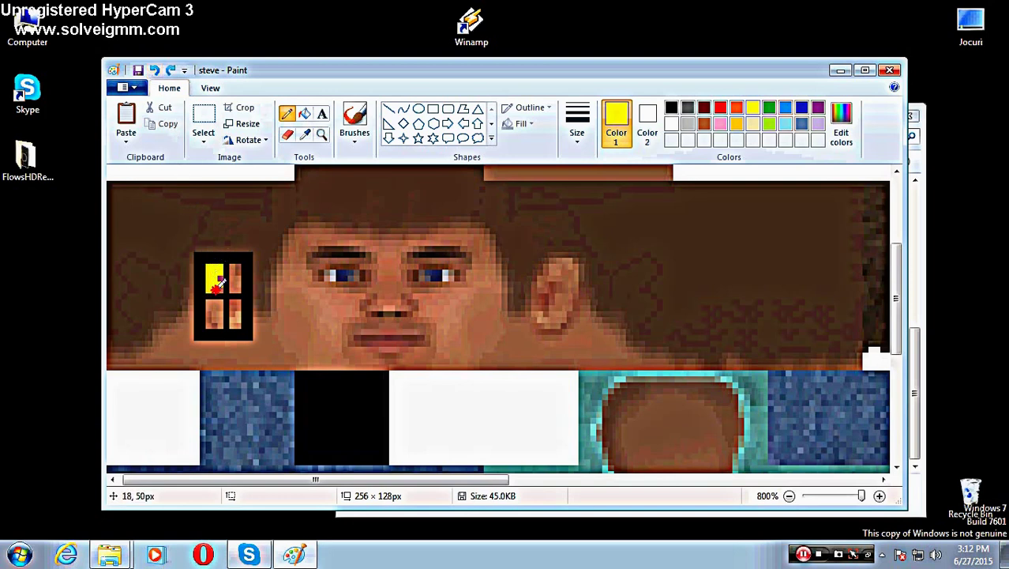
{"action": "left_click", "coordinate": [219, 273]}
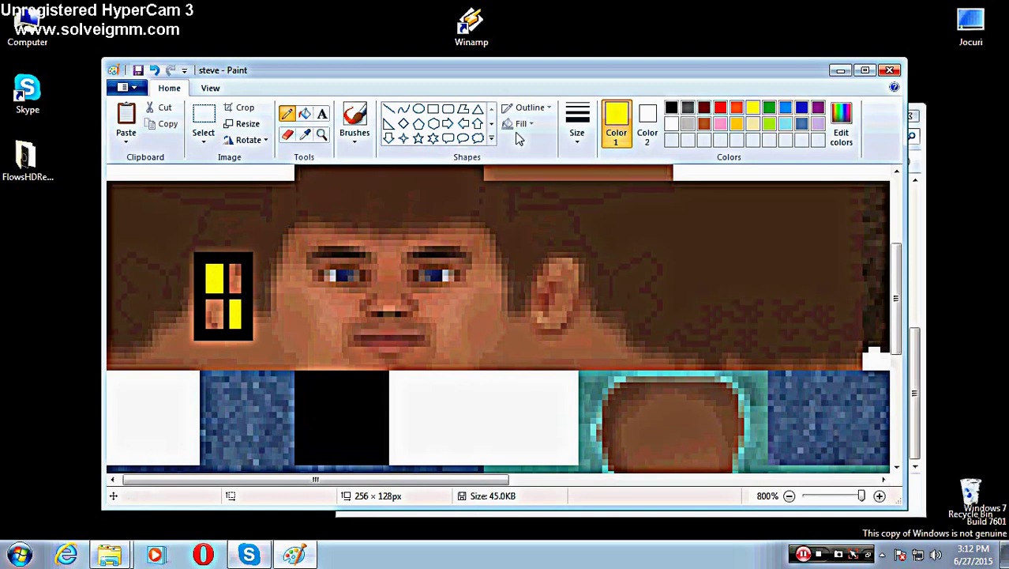
Step: Paint the frame's upper-right pane red with the Pencil and cover the spill on the border with black
{"action": "left_click", "coordinate": [737, 107]}
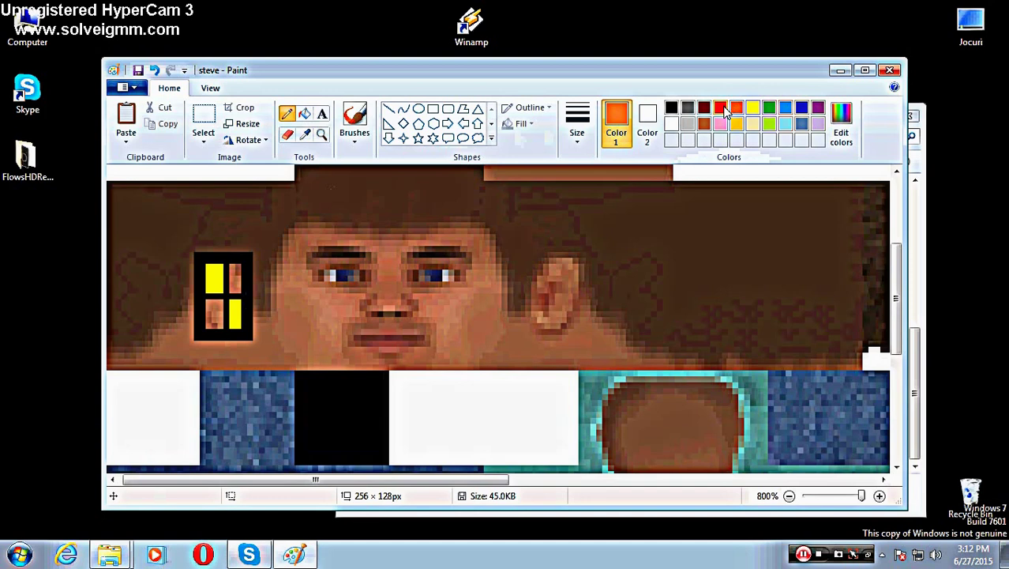
{"action": "left_click", "coordinate": [722, 108]}
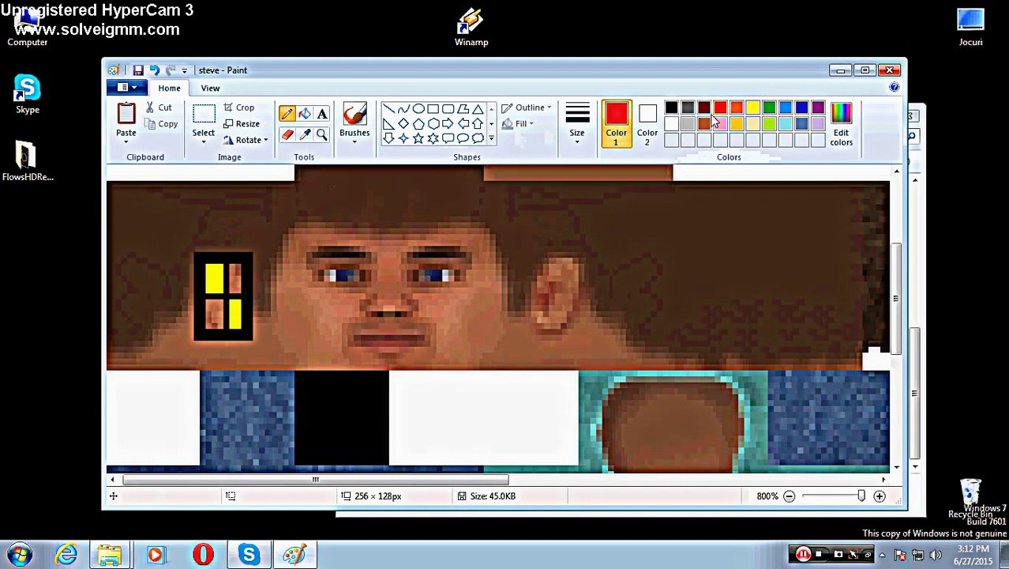
{"action": "left_click_drag", "start_coordinate": [234, 263], "coordinate": [237, 273]}
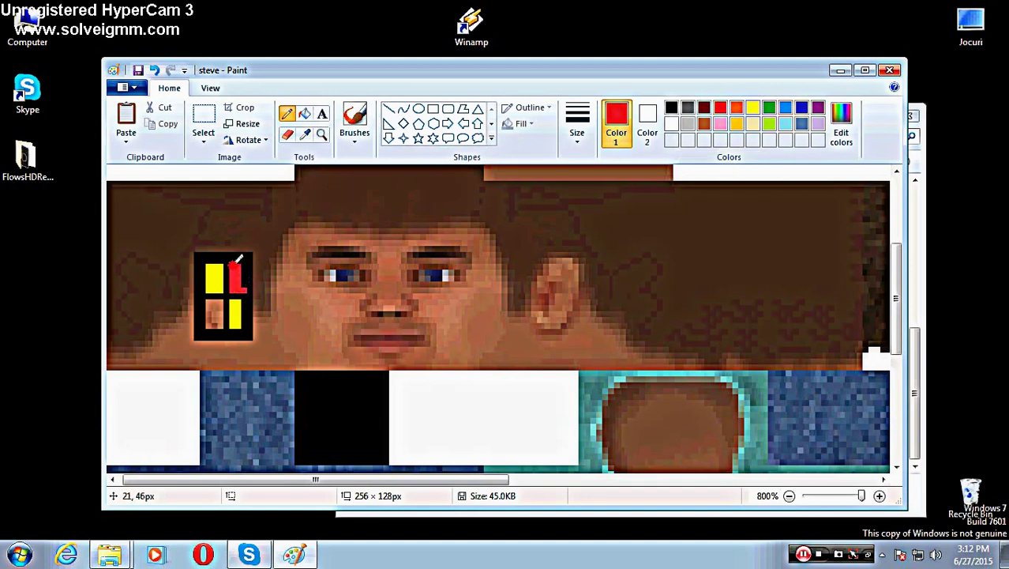
{"action": "left_click", "coordinate": [672, 109]}
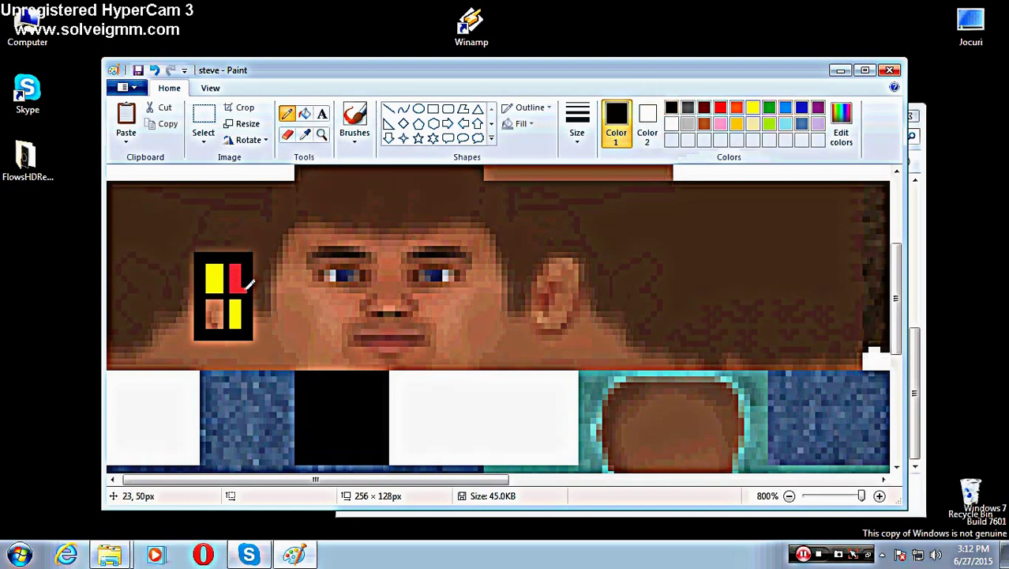
{"action": "left_click", "coordinate": [244, 286]}
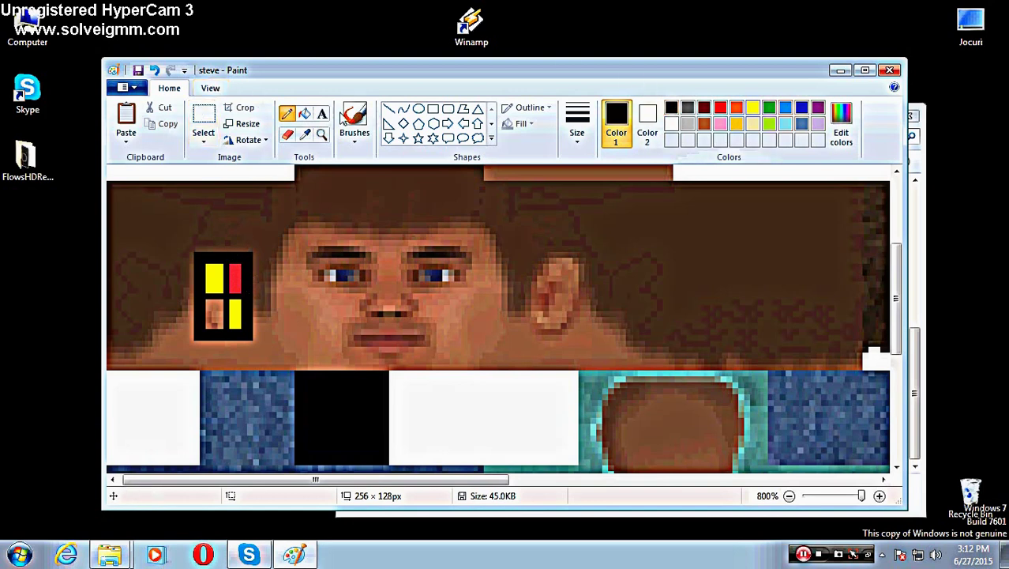
Step: Paint the ear frame's lower-left pane red with the Pencil, using the red sampled from the upper-right pane
{"action": "left_click", "coordinate": [736, 111]}
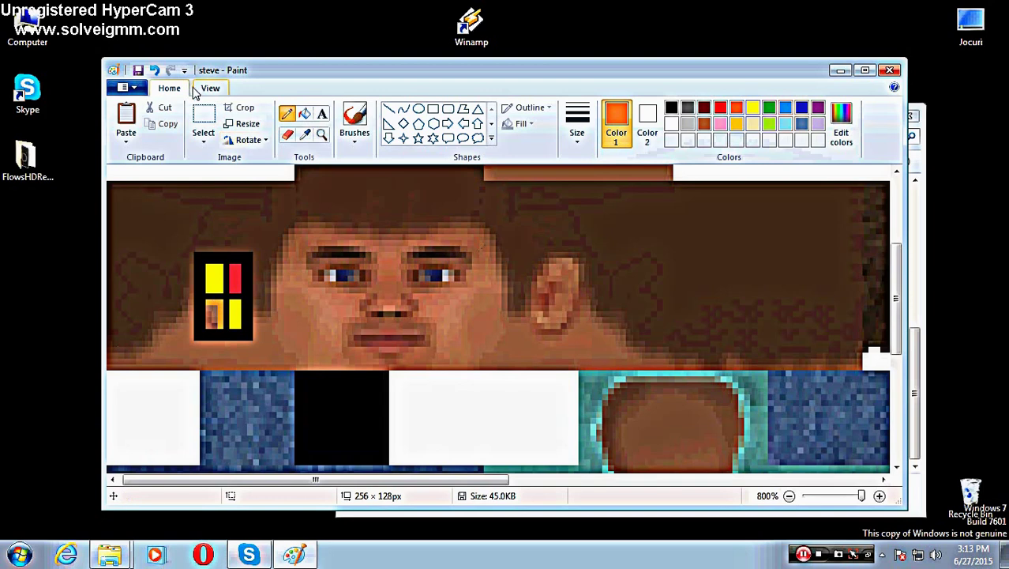
{"action": "left_click", "coordinate": [154, 70]}
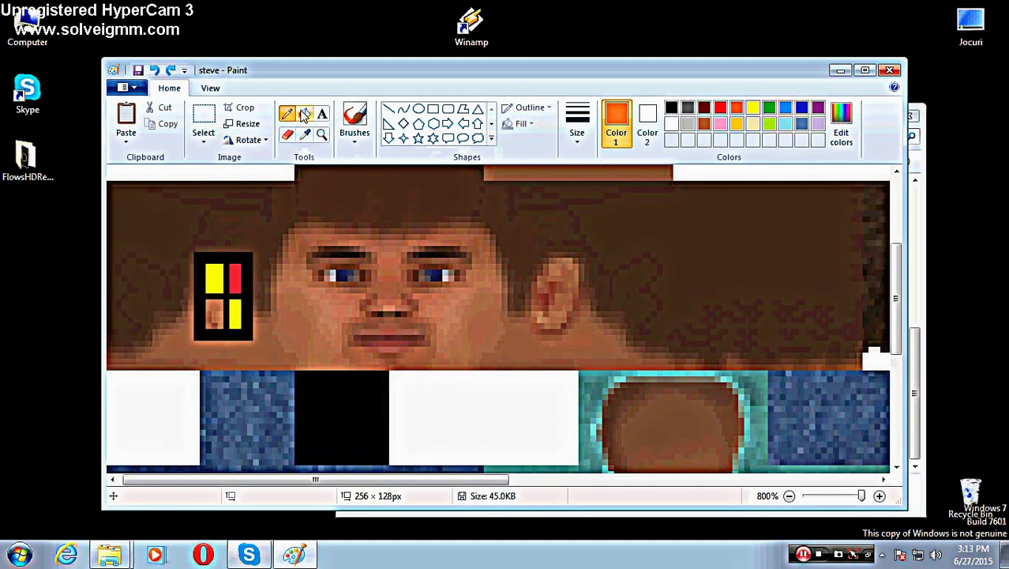
{"action": "left_click", "coordinate": [305, 134]}
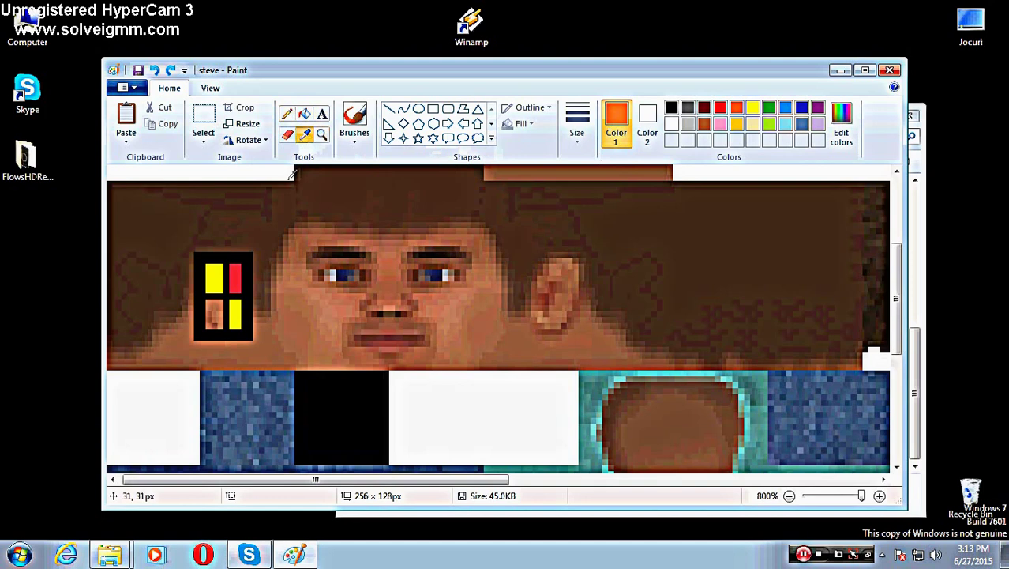
{"action": "left_click", "coordinate": [235, 283]}
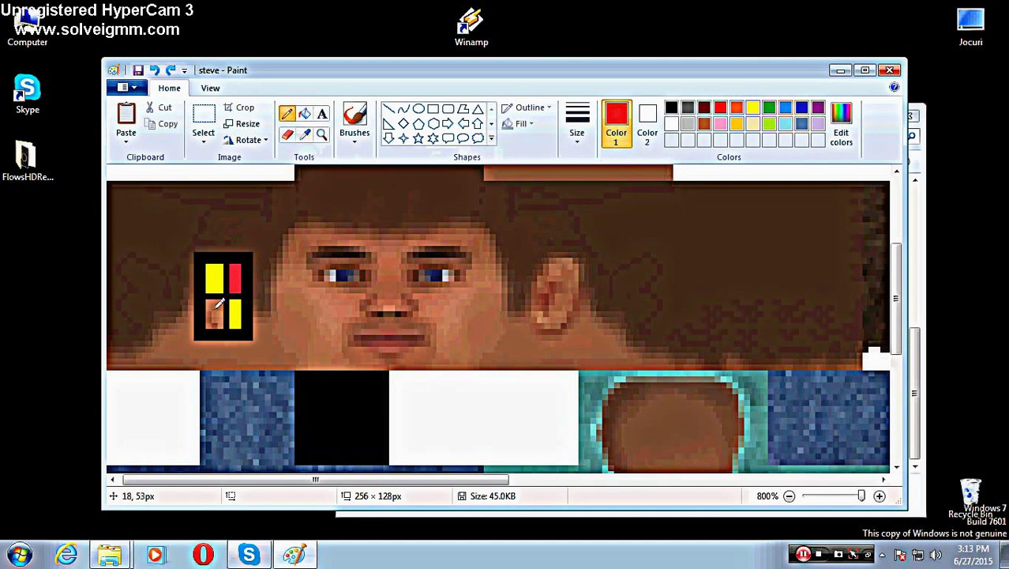
{"action": "left_click_drag", "start_coordinate": [206, 297], "coordinate": [231, 287]}
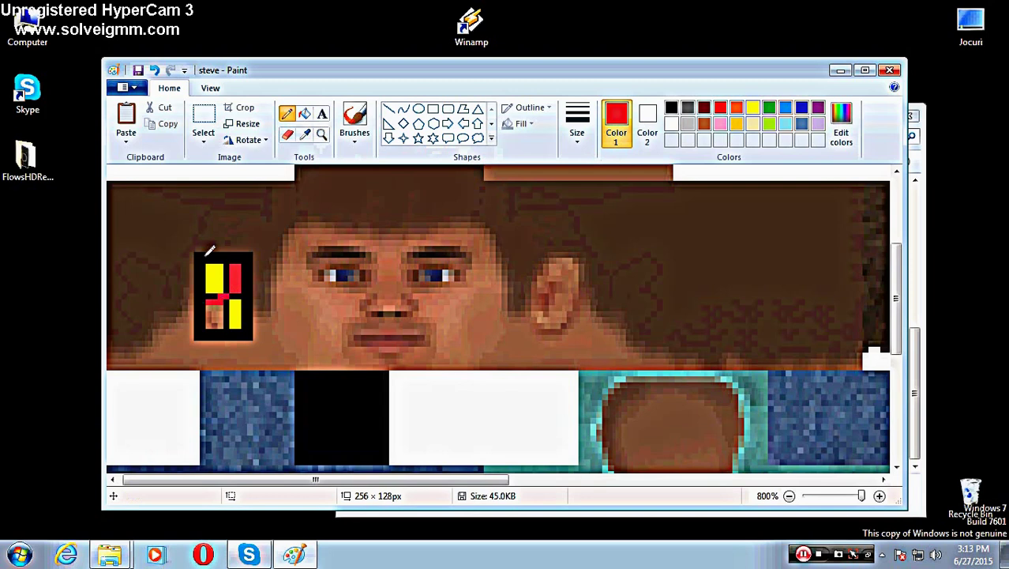
{"action": "left_click", "coordinate": [155, 71]}
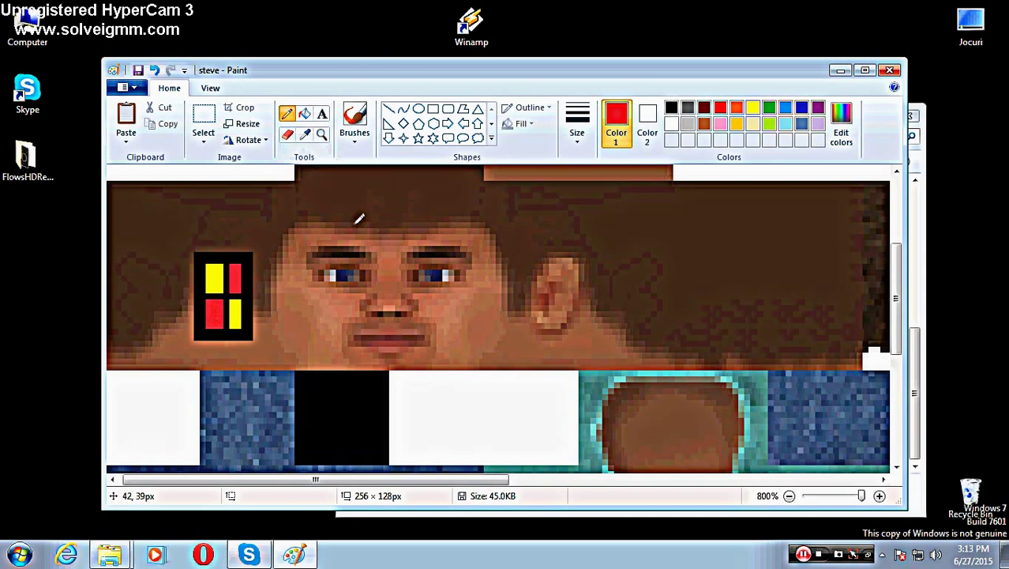
Step: Draw a black Pencil line from the ear frame up to the top of the head, and outline the other ear in black
{"action": "left_click", "coordinate": [672, 108]}
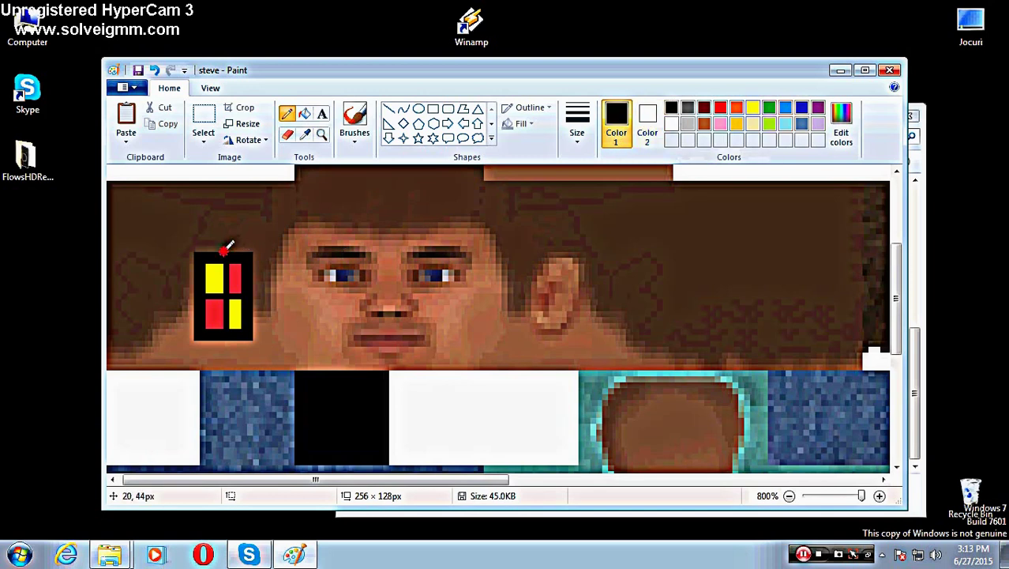
{"action": "left_click_drag", "start_coordinate": [226, 249], "coordinate": [228, 186]}
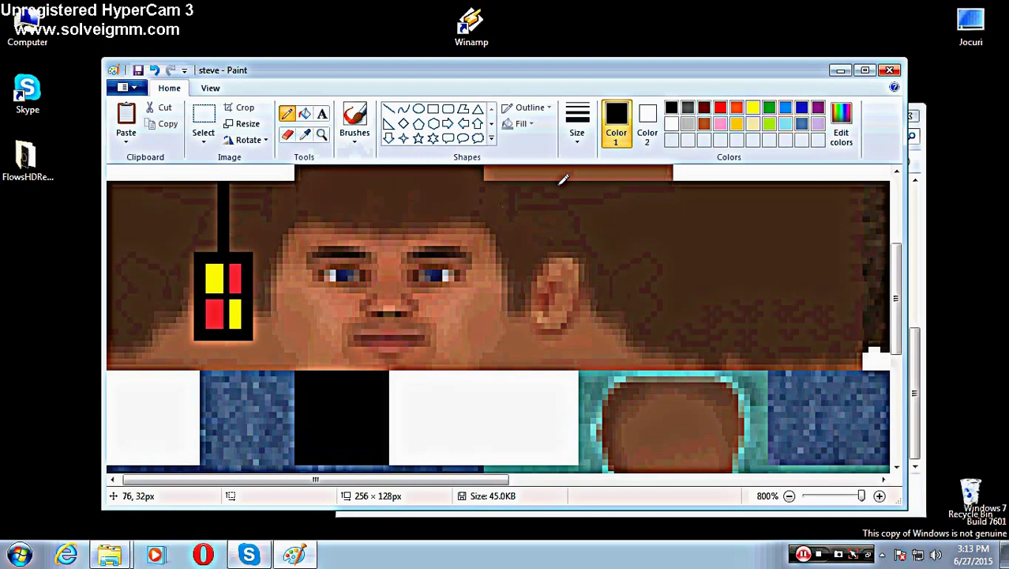
{"action": "mouse_move", "coordinate": [544, 251]}
{"action": "left_mouse_down"}
{"action": "mouse_move", "coordinate": [586, 253]}
{"action": "mouse_move", "coordinate": [588, 327]}
{"action": "mouse_move", "coordinate": [531, 328]}
{"action": "mouse_move", "coordinate": [536, 256]}
{"action": "mouse_move", "coordinate": [534, 311]}
{"action": "mouse_move", "coordinate": [530, 255]}
{"action": "left_mouse_up"}
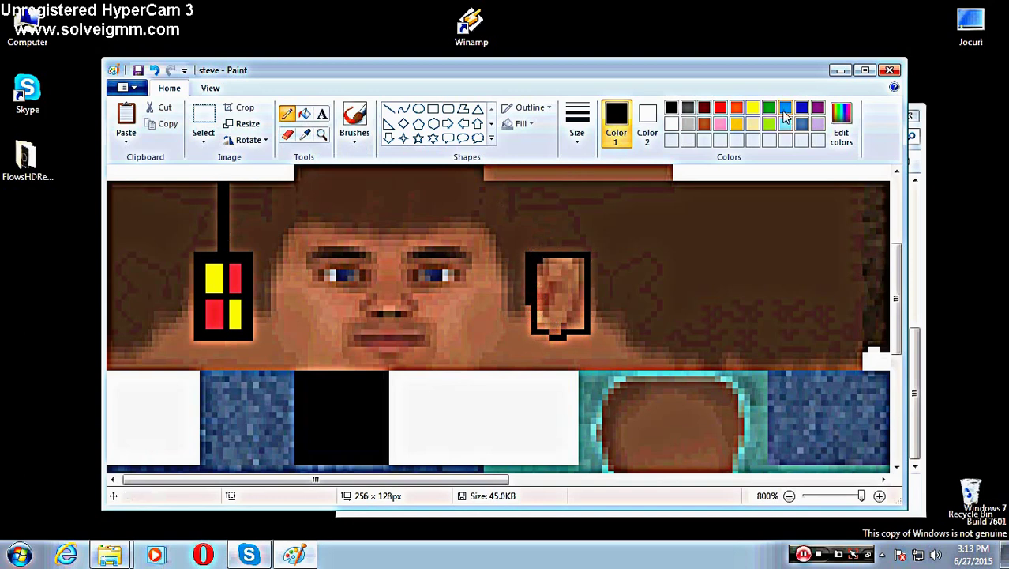
Step: Close the steve image without saving the changes, and close the texture pack's folder window so only resourcepacks stays open
{"action": "left_click", "coordinate": [890, 69]}
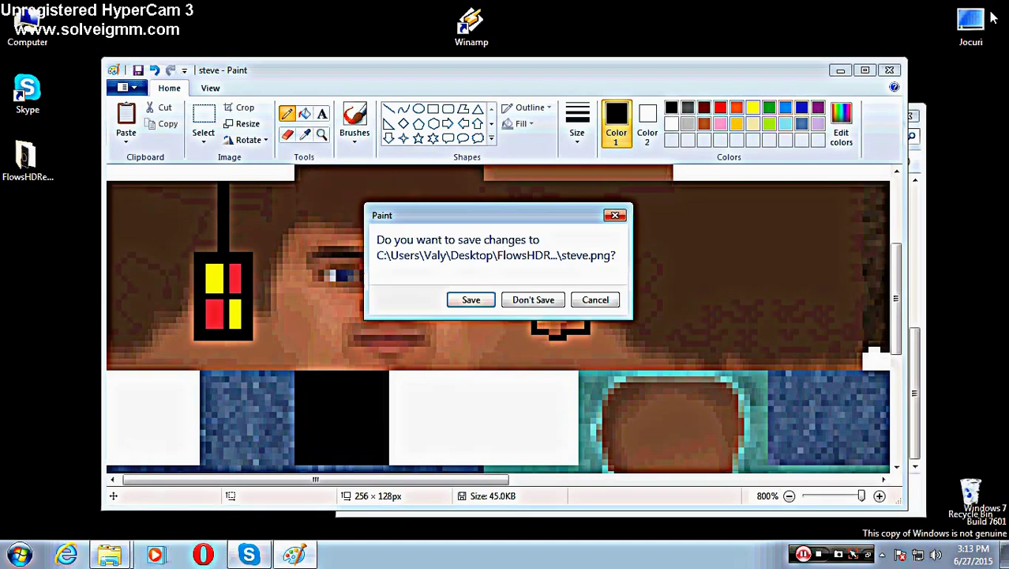
{"action": "left_click", "coordinate": [518, 301]}
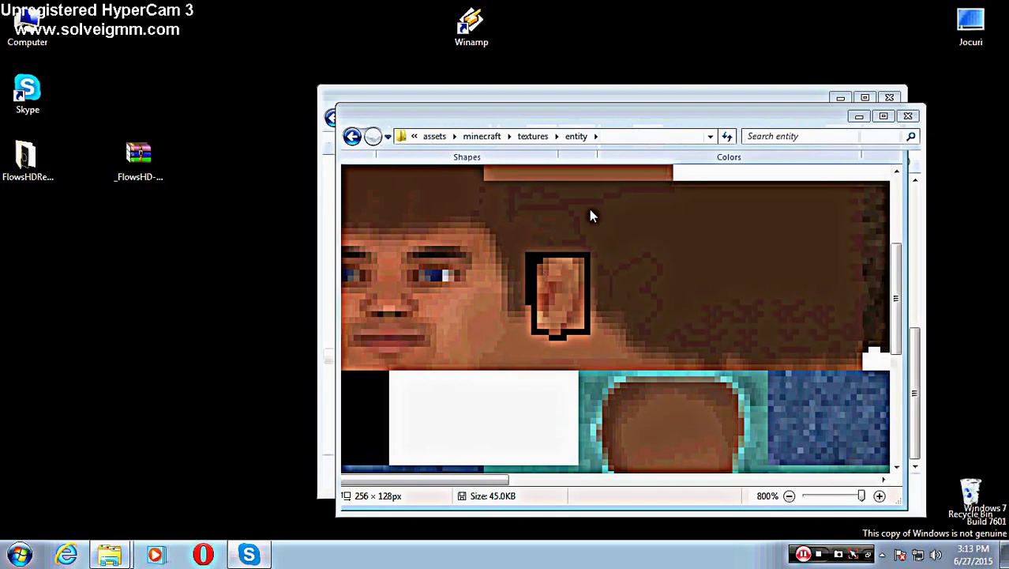
{"action": "left_click", "coordinate": [431, 143]}
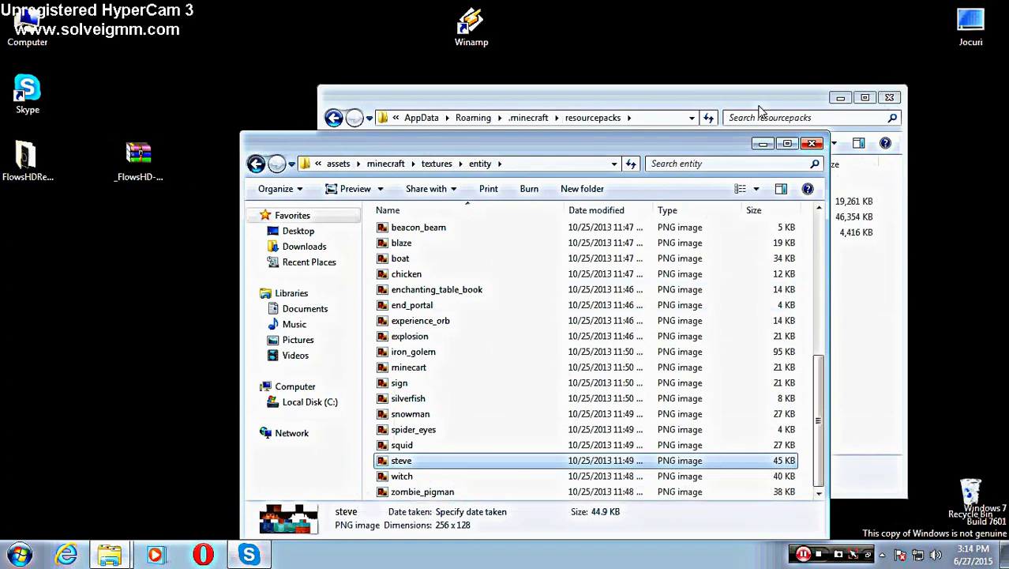
{"action": "left_click_drag", "start_coordinate": [760, 104], "coordinate": [808, 83]}
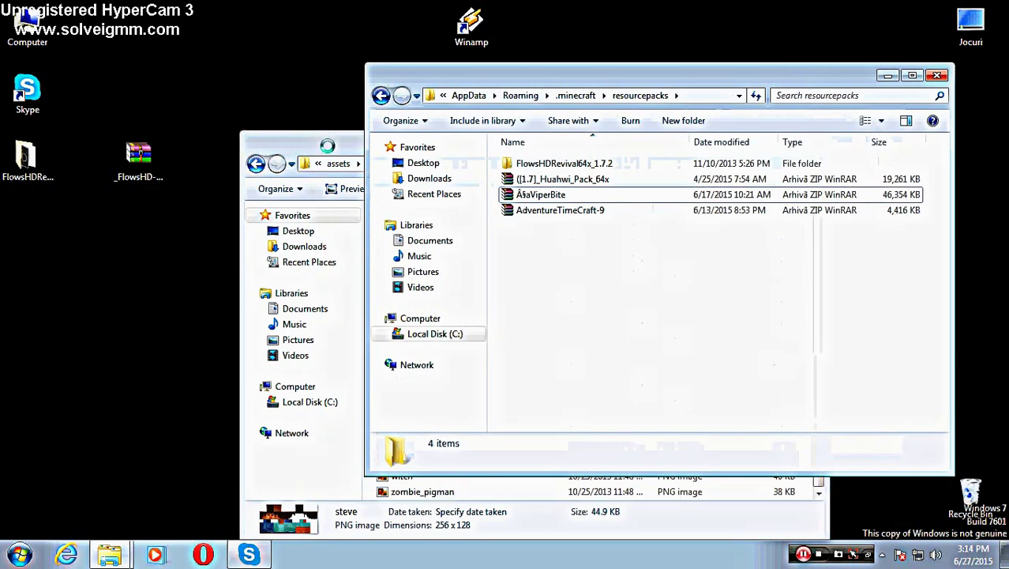
{"action": "left_click", "coordinate": [319, 139]}
{"action": "left_click", "coordinate": [455, 164]}
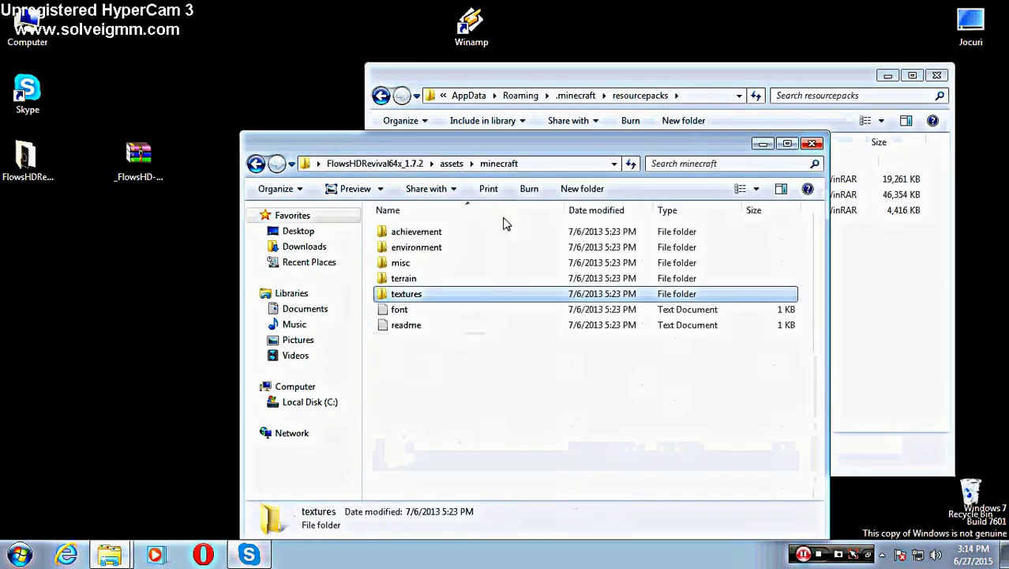
{"action": "left_click", "coordinate": [257, 163]}
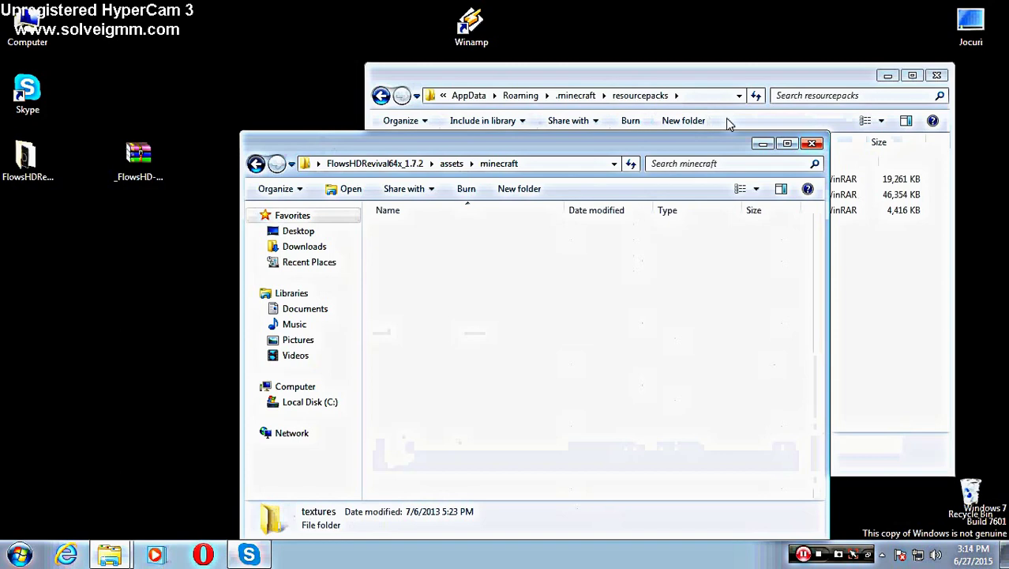
{"action": "left_click", "coordinate": [812, 143]}
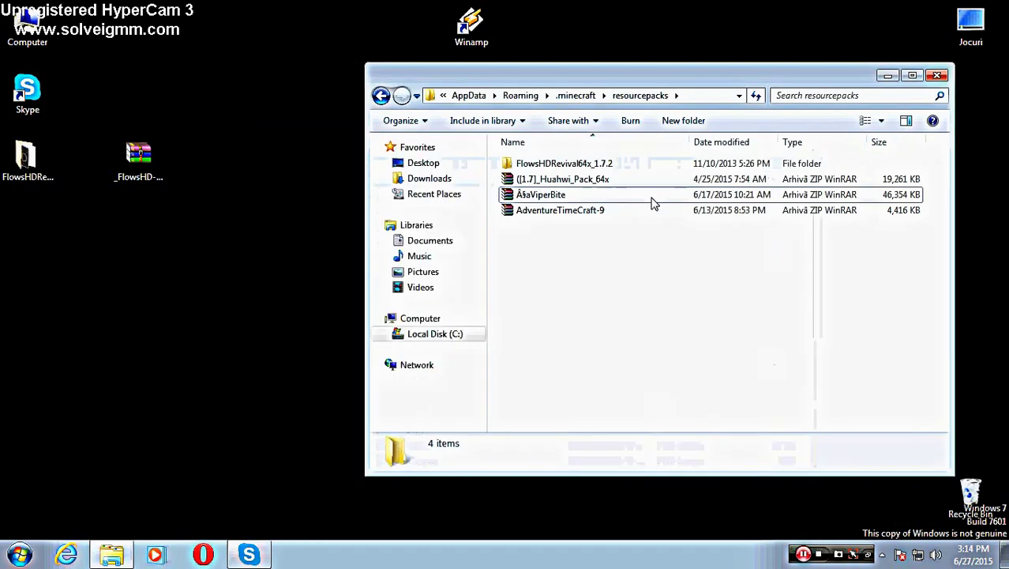
Step: Extract the AdventureTimeCraft-9 archive from resourcepacks to the Desktop
{"action": "left_click", "coordinate": [568, 217]}
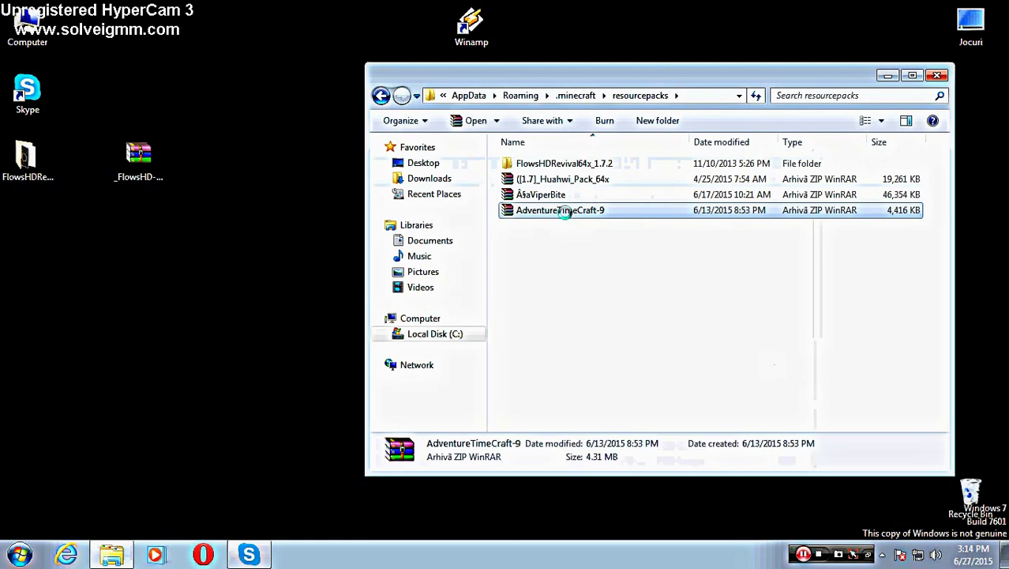
{"action": "right_click", "coordinate": [609, 207]}
{"action": "left_click", "coordinate": [615, 240]}
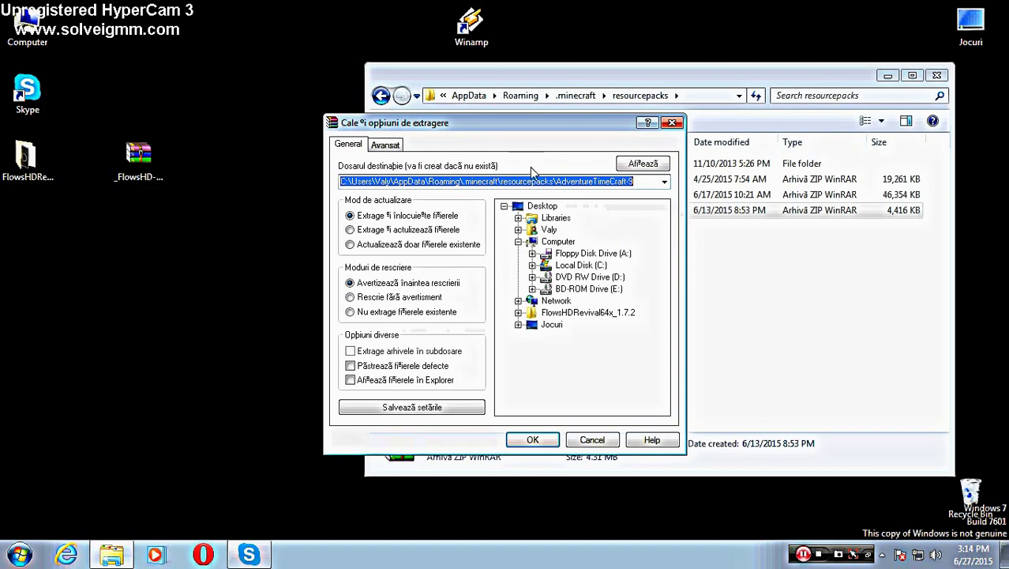
{"action": "left_click", "coordinate": [522, 207]}
{"action": "left_click", "coordinate": [528, 440]}
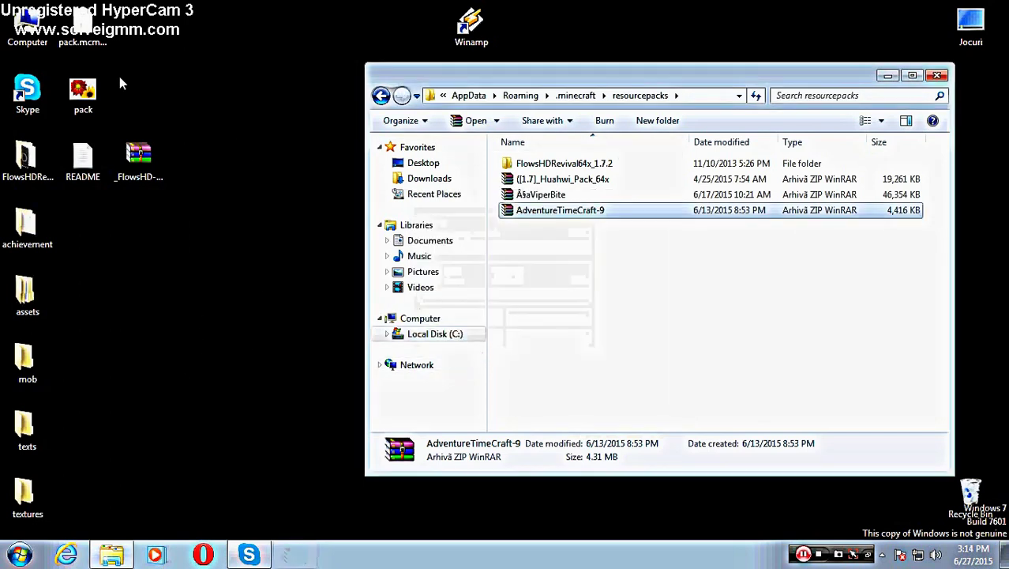
Step: Select all the extracted pack files and folders on the Desktop and duplicate them there
{"action": "left_click_drag", "start_coordinate": [114, 2], "coordinate": [63, 369]}
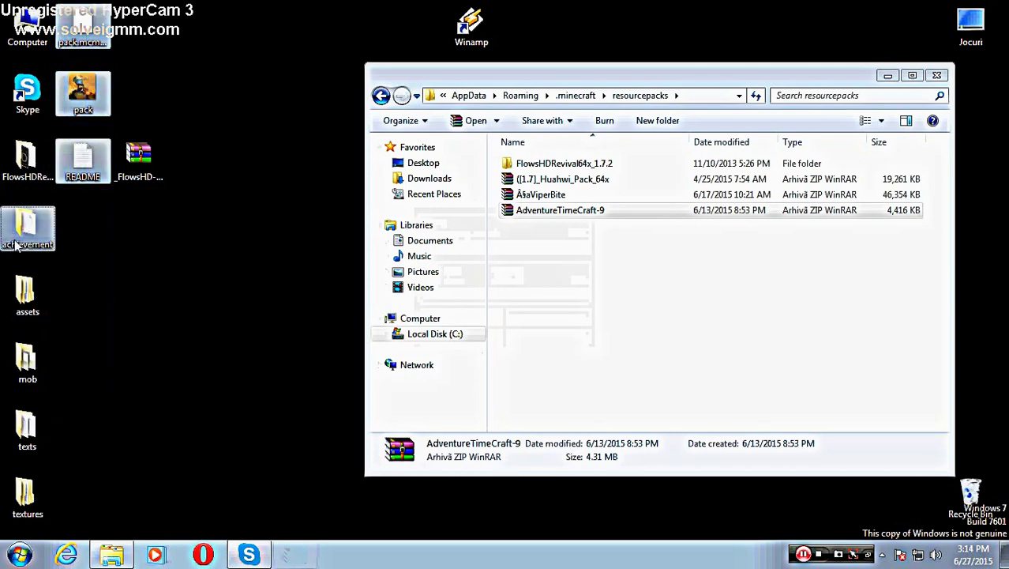
{"action": "left_click", "coordinate": [17, 237], "text": "ctrl"}
{"action": "left_click", "coordinate": [23, 296], "text": "ctrl"}
{"action": "left_click", "coordinate": [25, 363], "text": "ctrl"}
{"action": "left_click", "coordinate": [26, 430], "text": "ctrl"}
{"action": "left_click", "coordinate": [25, 493], "text": "ctrl"}
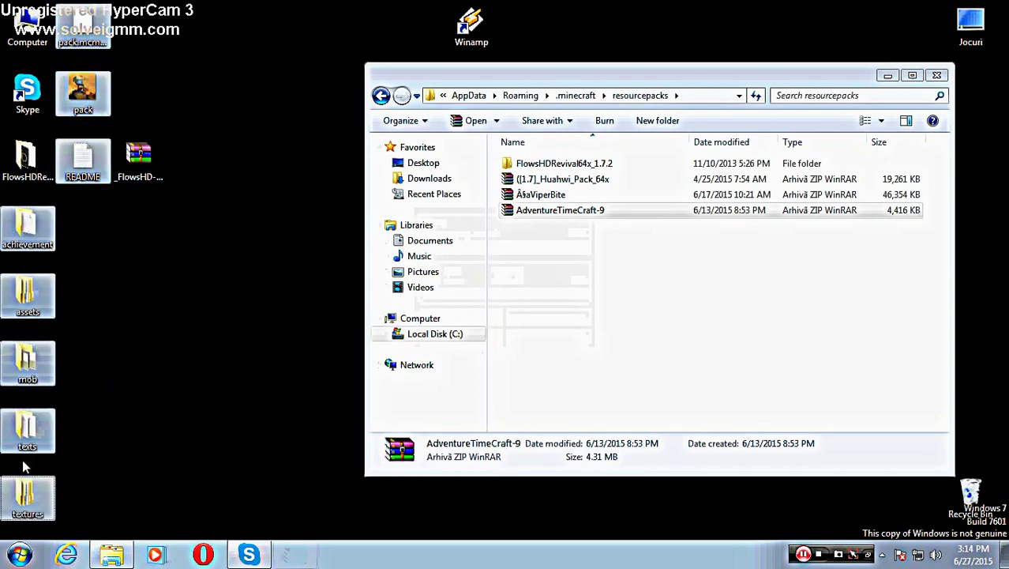
{"action": "key", "text": "ctrl+c"}
{"action": "key", "text": "ctrl+v"}
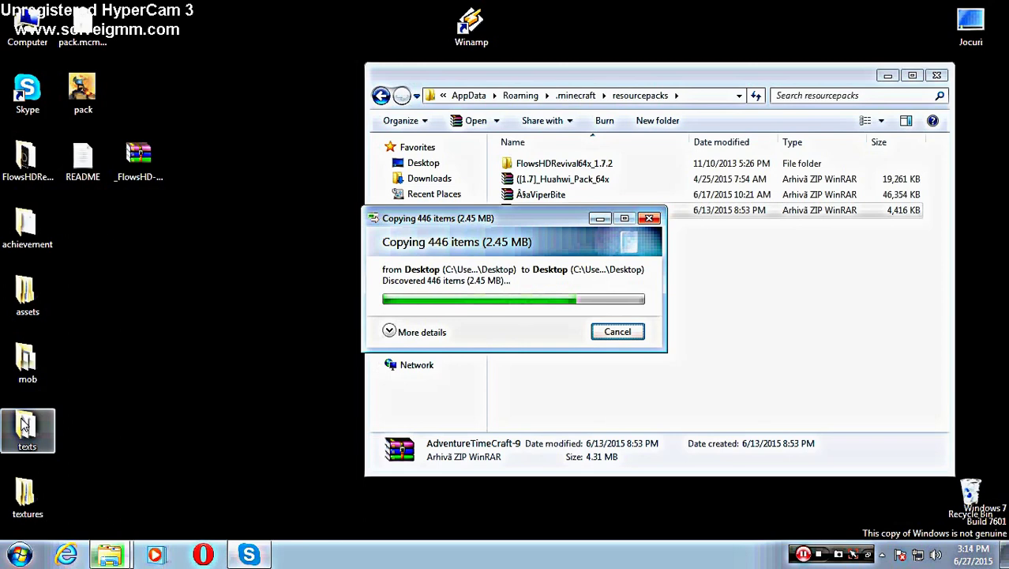
Step: Delete the extracted pack items and their copies from the Desktop
{"action": "right_click", "coordinate": [14, 436]}
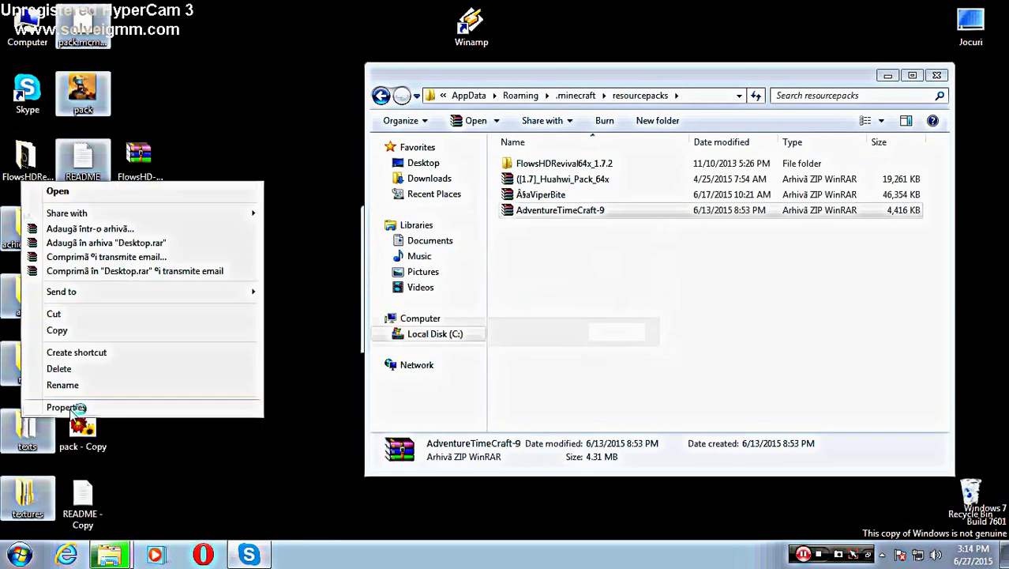
{"action": "left_click", "coordinate": [59, 368]}
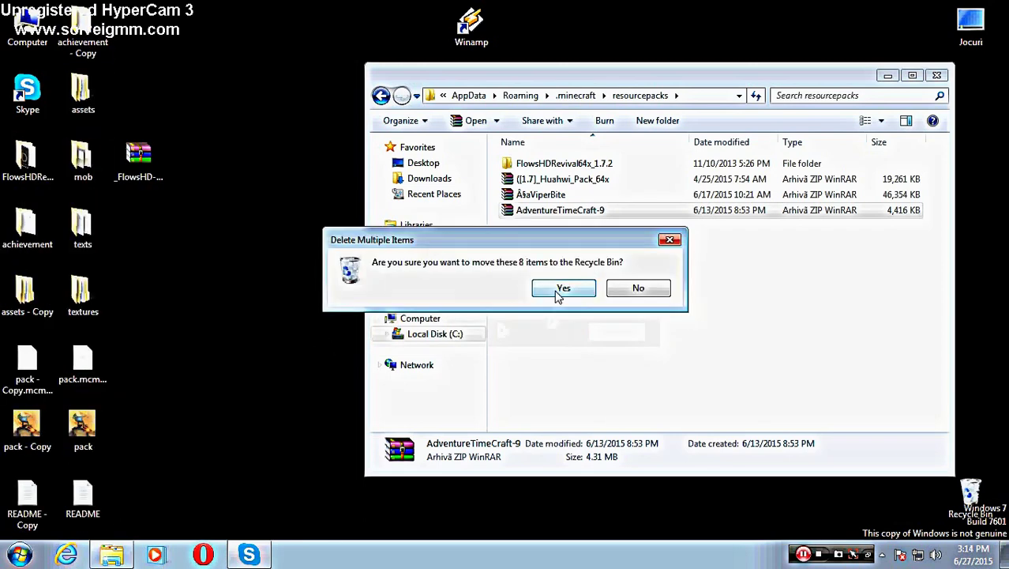
{"action": "left_click", "coordinate": [561, 289]}
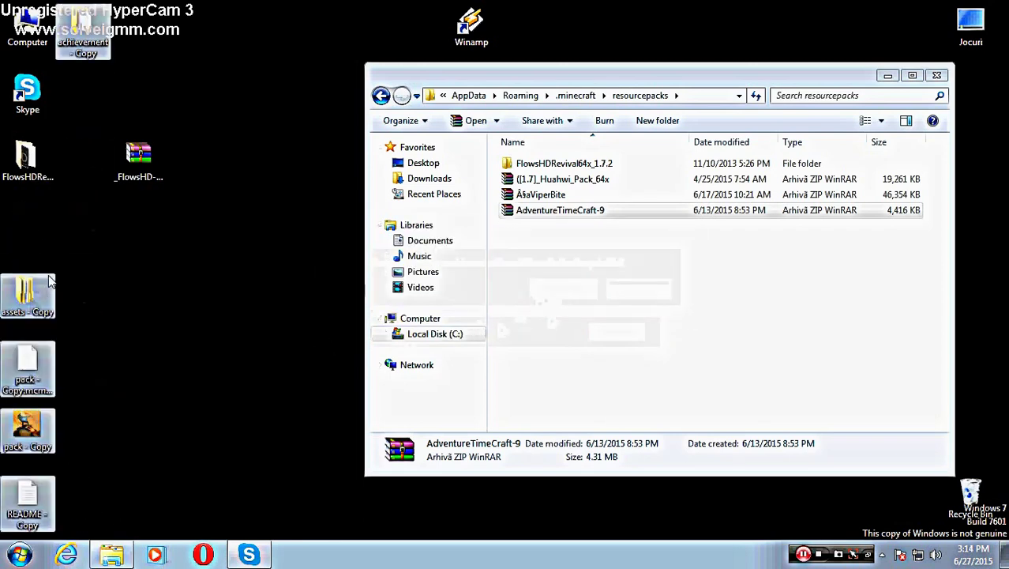
{"action": "right_click", "coordinate": [28, 292]}
{"action": "left_click", "coordinate": [68, 471]}
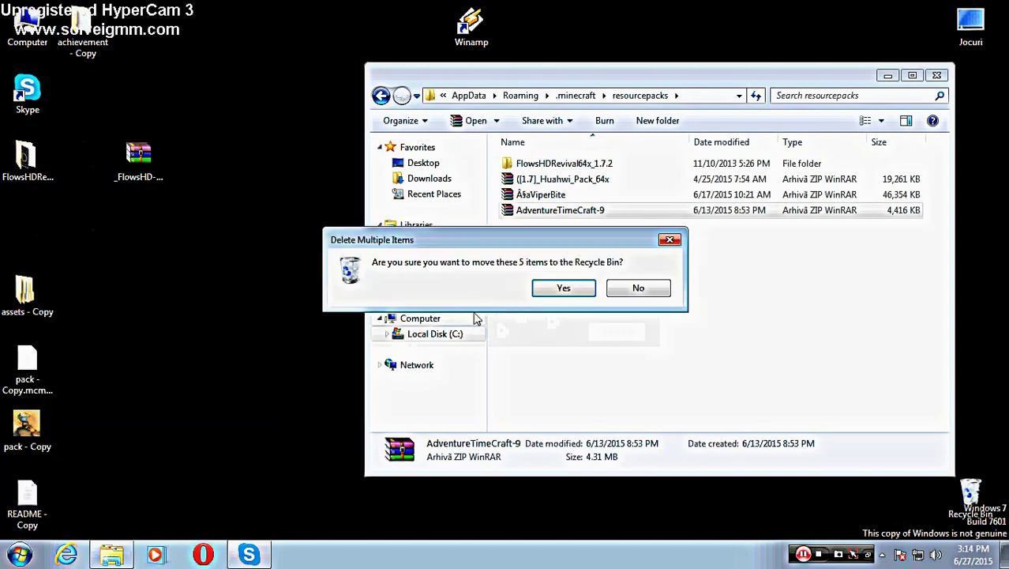
{"action": "left_click", "coordinate": [563, 288]}
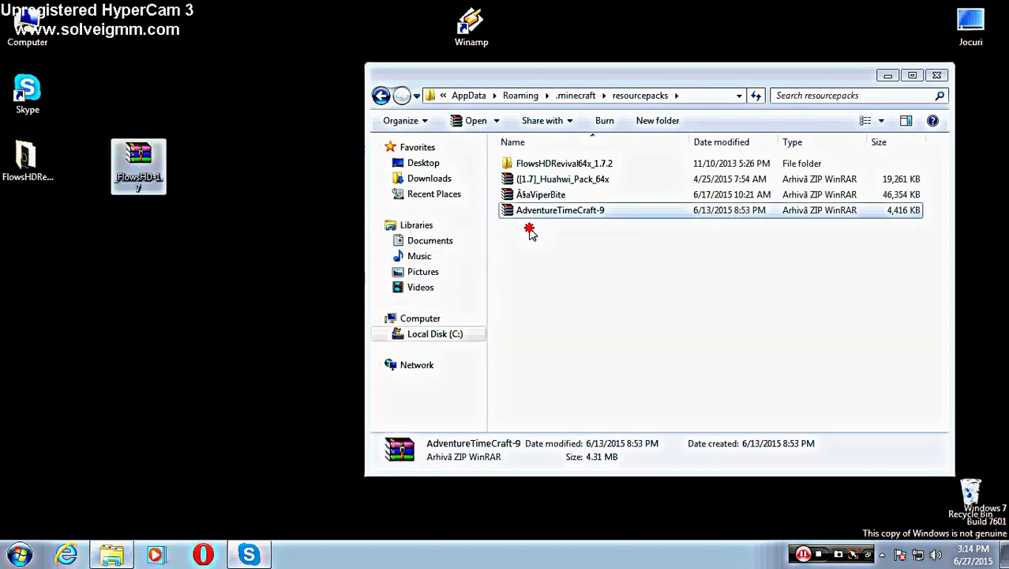
Step: Close the resourcepacks window and empty the Recycle Bin, confirming the permanent deletion of its items
{"action": "right_click", "coordinate": [970, 496]}
{"action": "left_click", "coordinate": [900, 421]}
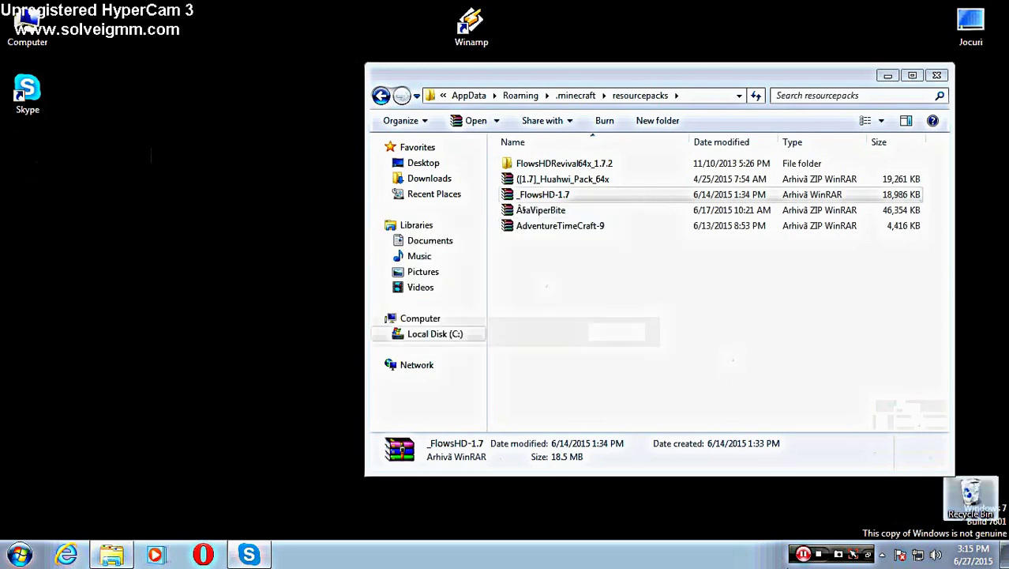
{"action": "left_click", "coordinate": [936, 75]}
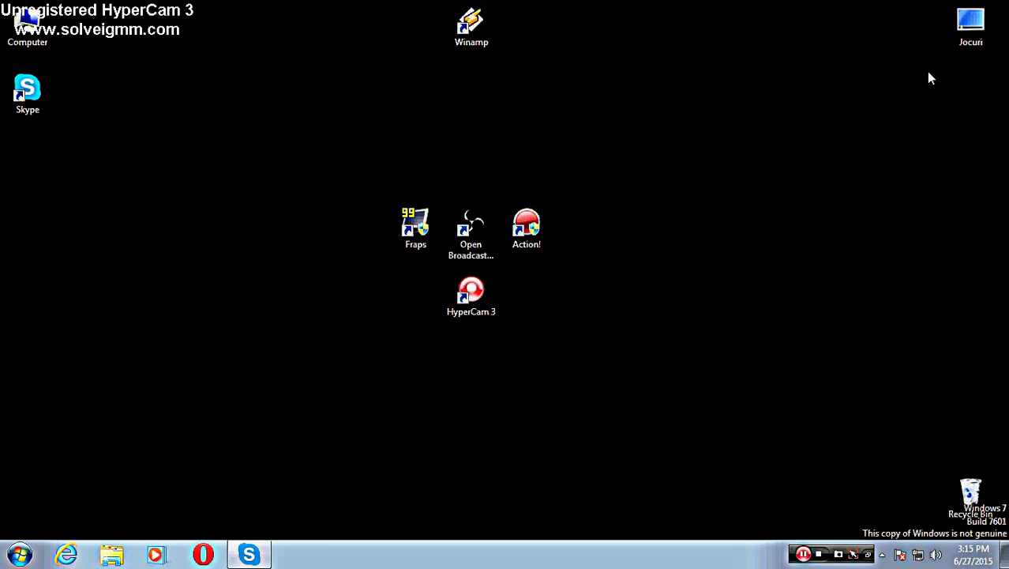
{"action": "right_click", "coordinate": [971, 499]}
{"action": "left_click", "coordinate": [901, 426]}
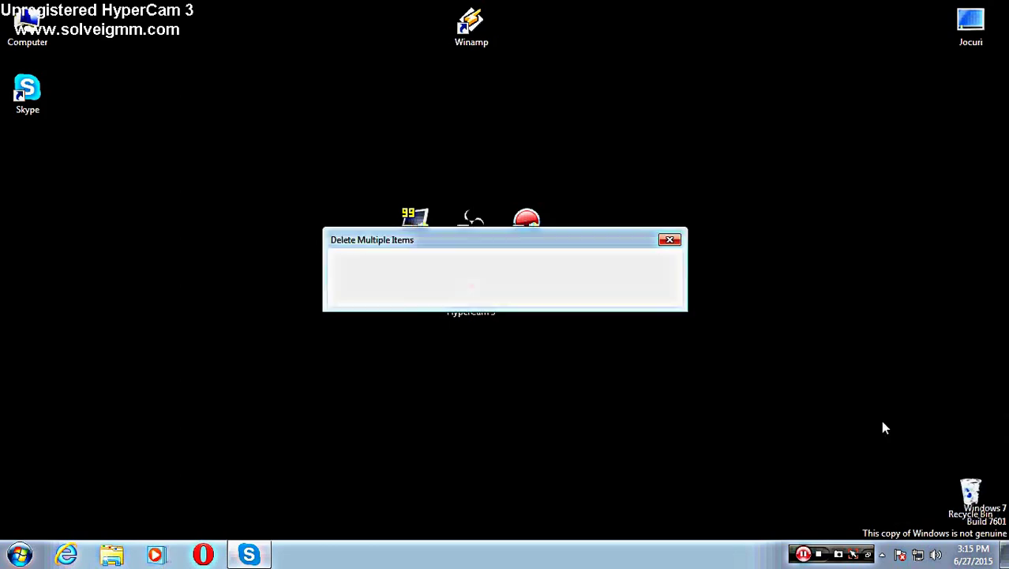
{"action": "left_click", "coordinate": [558, 287]}
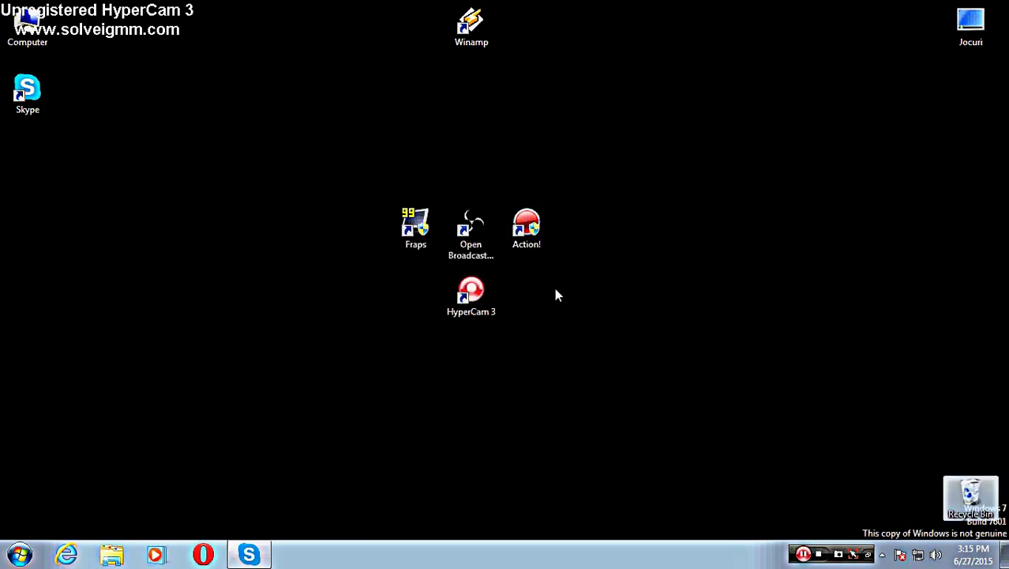